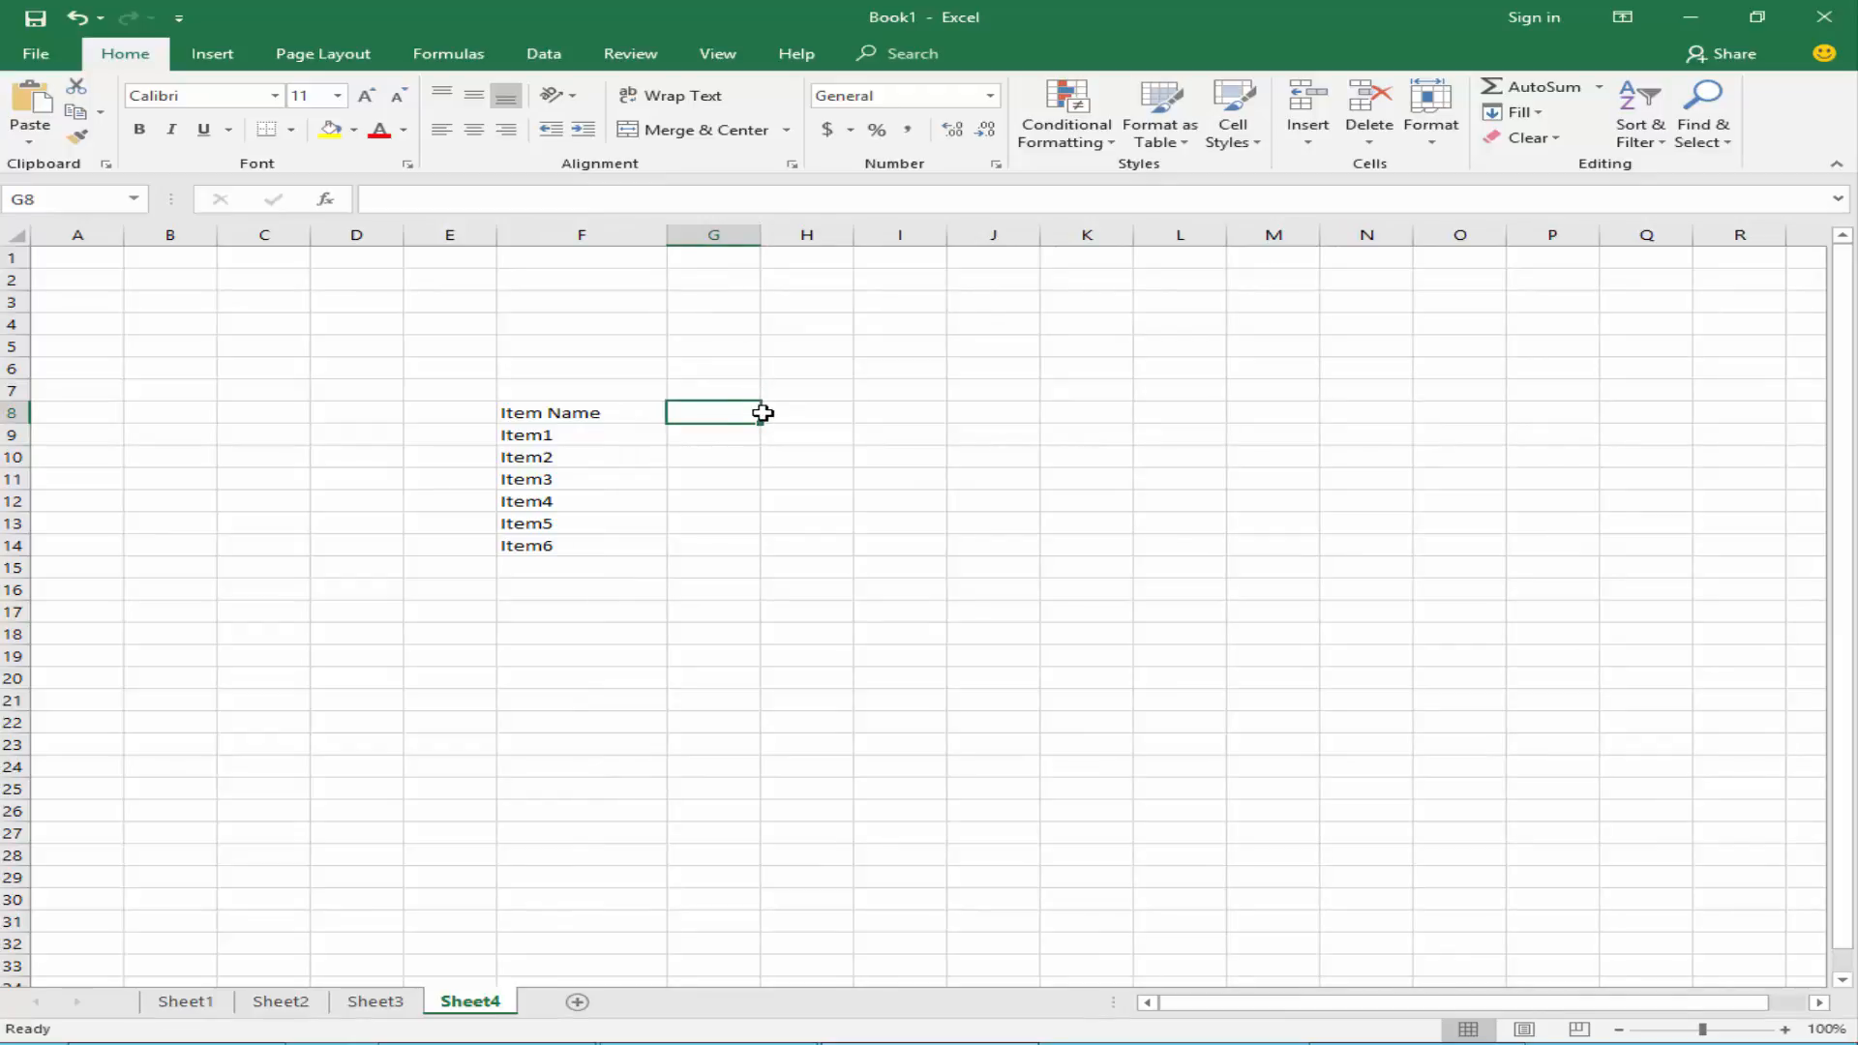
Enter the column headers X and Y in cells G8 and H8 beside Item Name
type("X")
key("Tab")
type("Y")
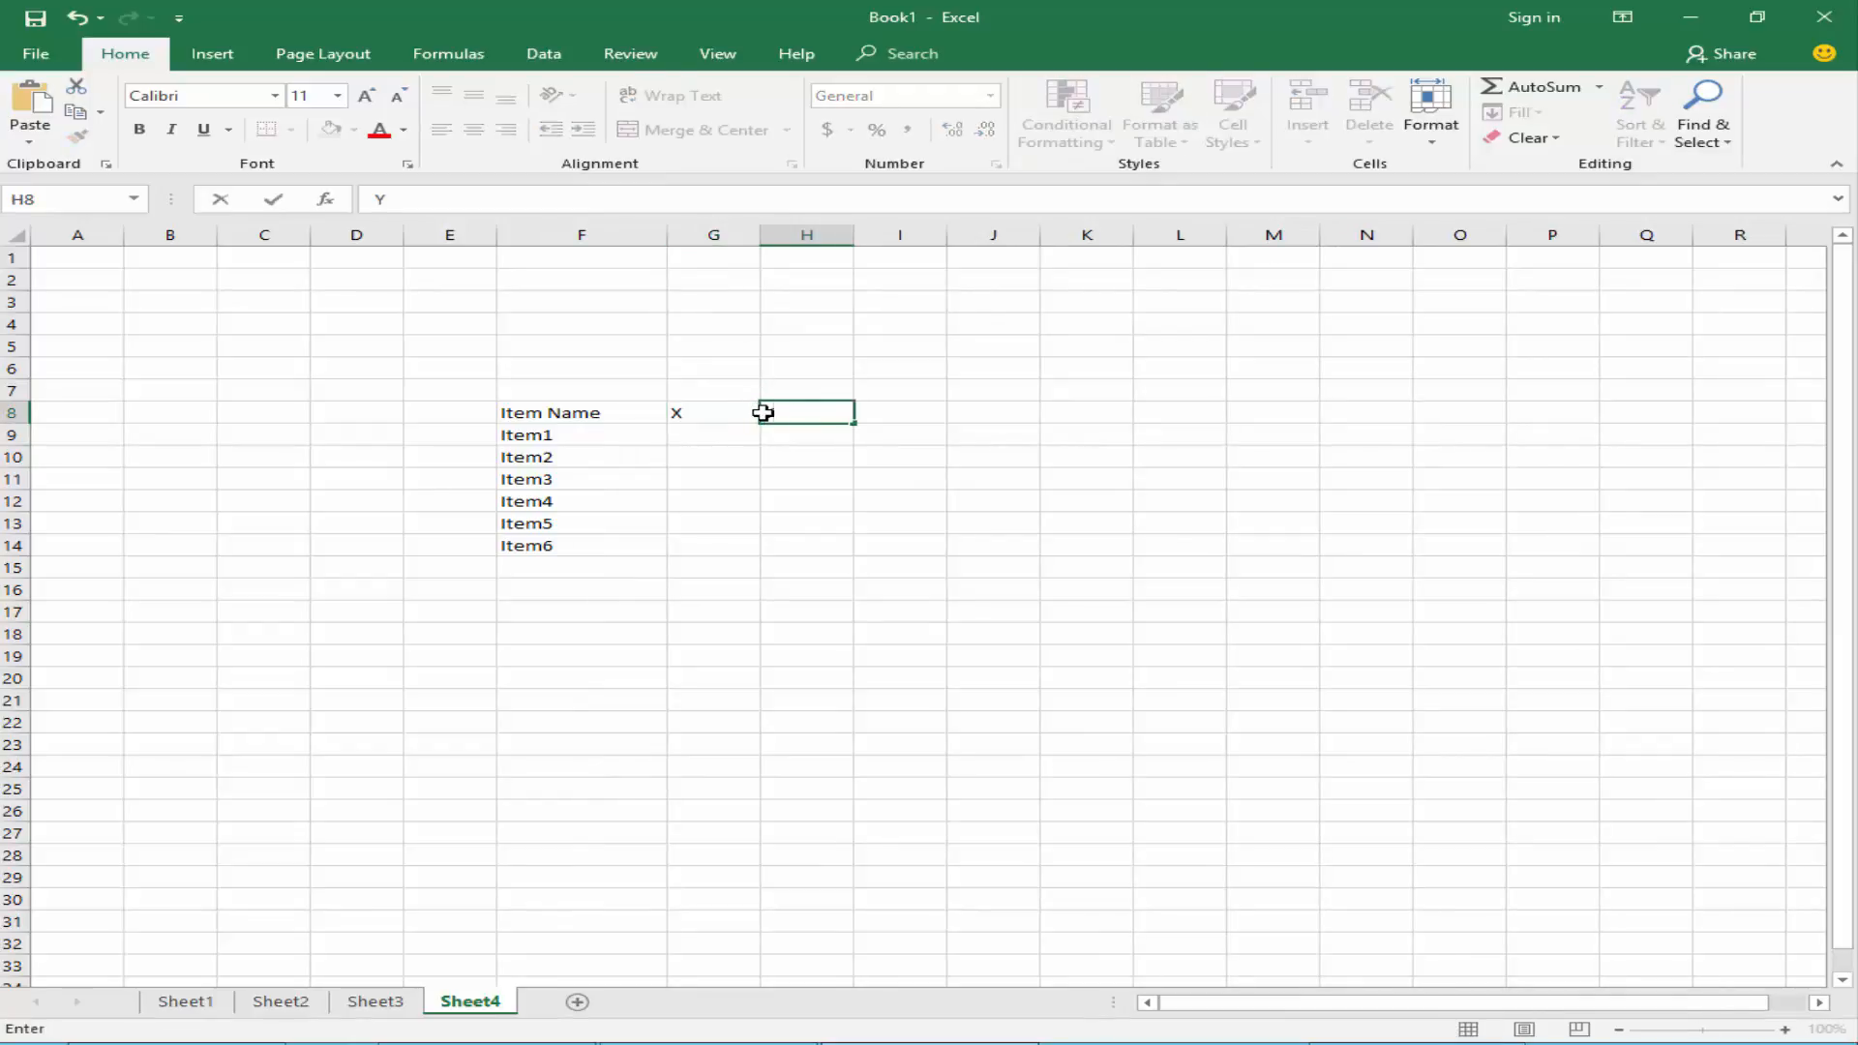
Fill the X column for Item1 to Item6 with 30, 40, 50, 60, 70 and 80
left_click(717, 431)
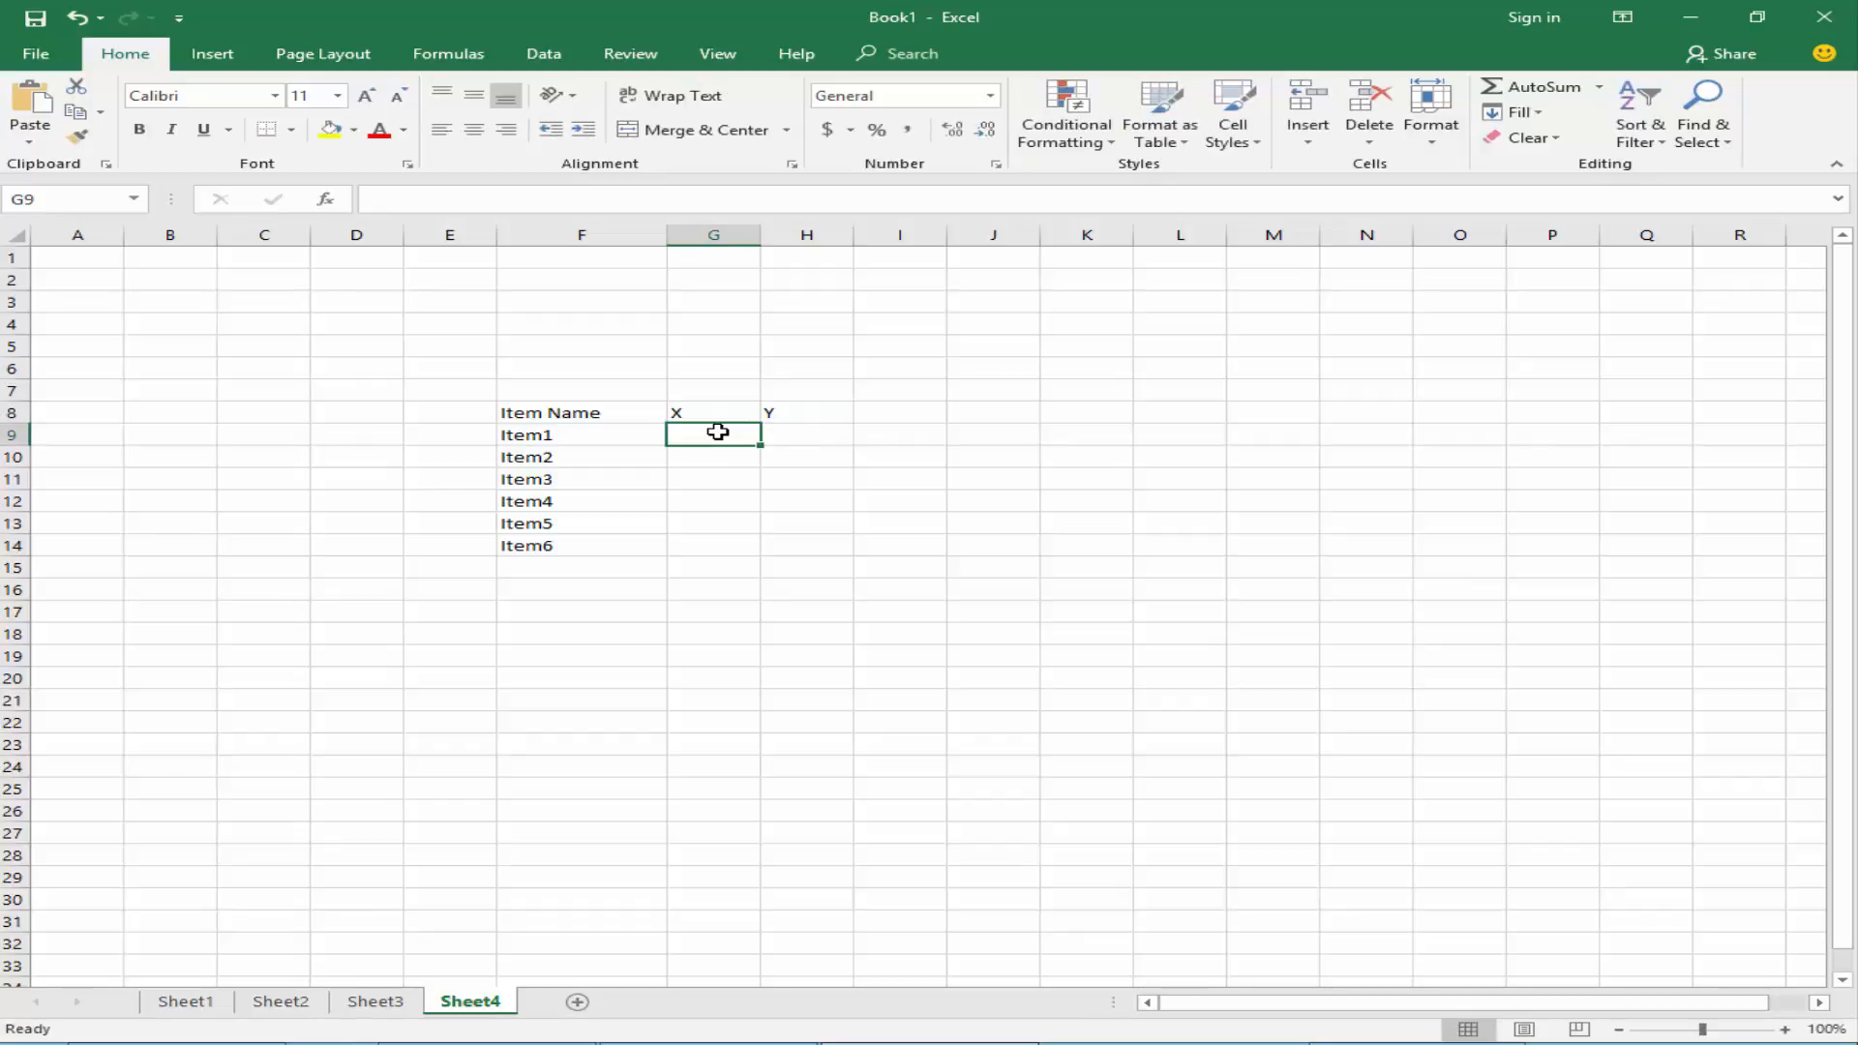
type("30")
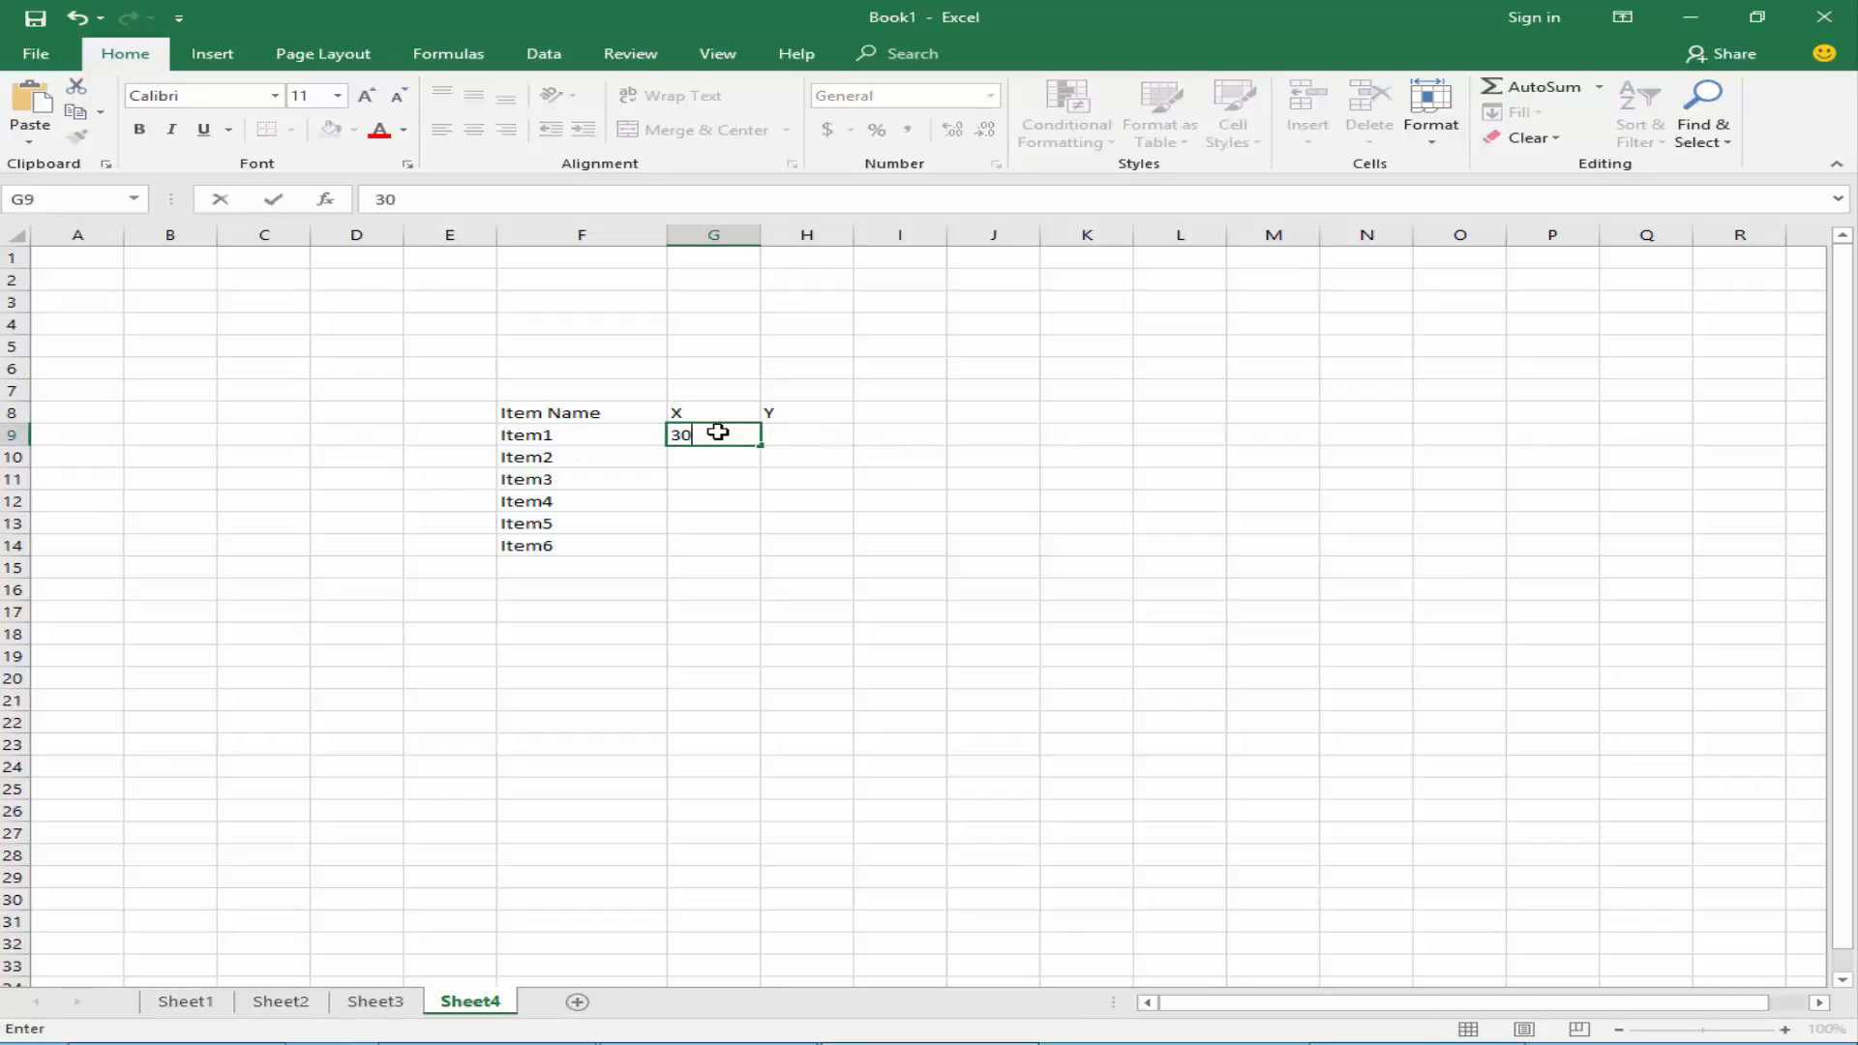
key("Return")
type("40")
key("Return")
type("50")
key("Return")
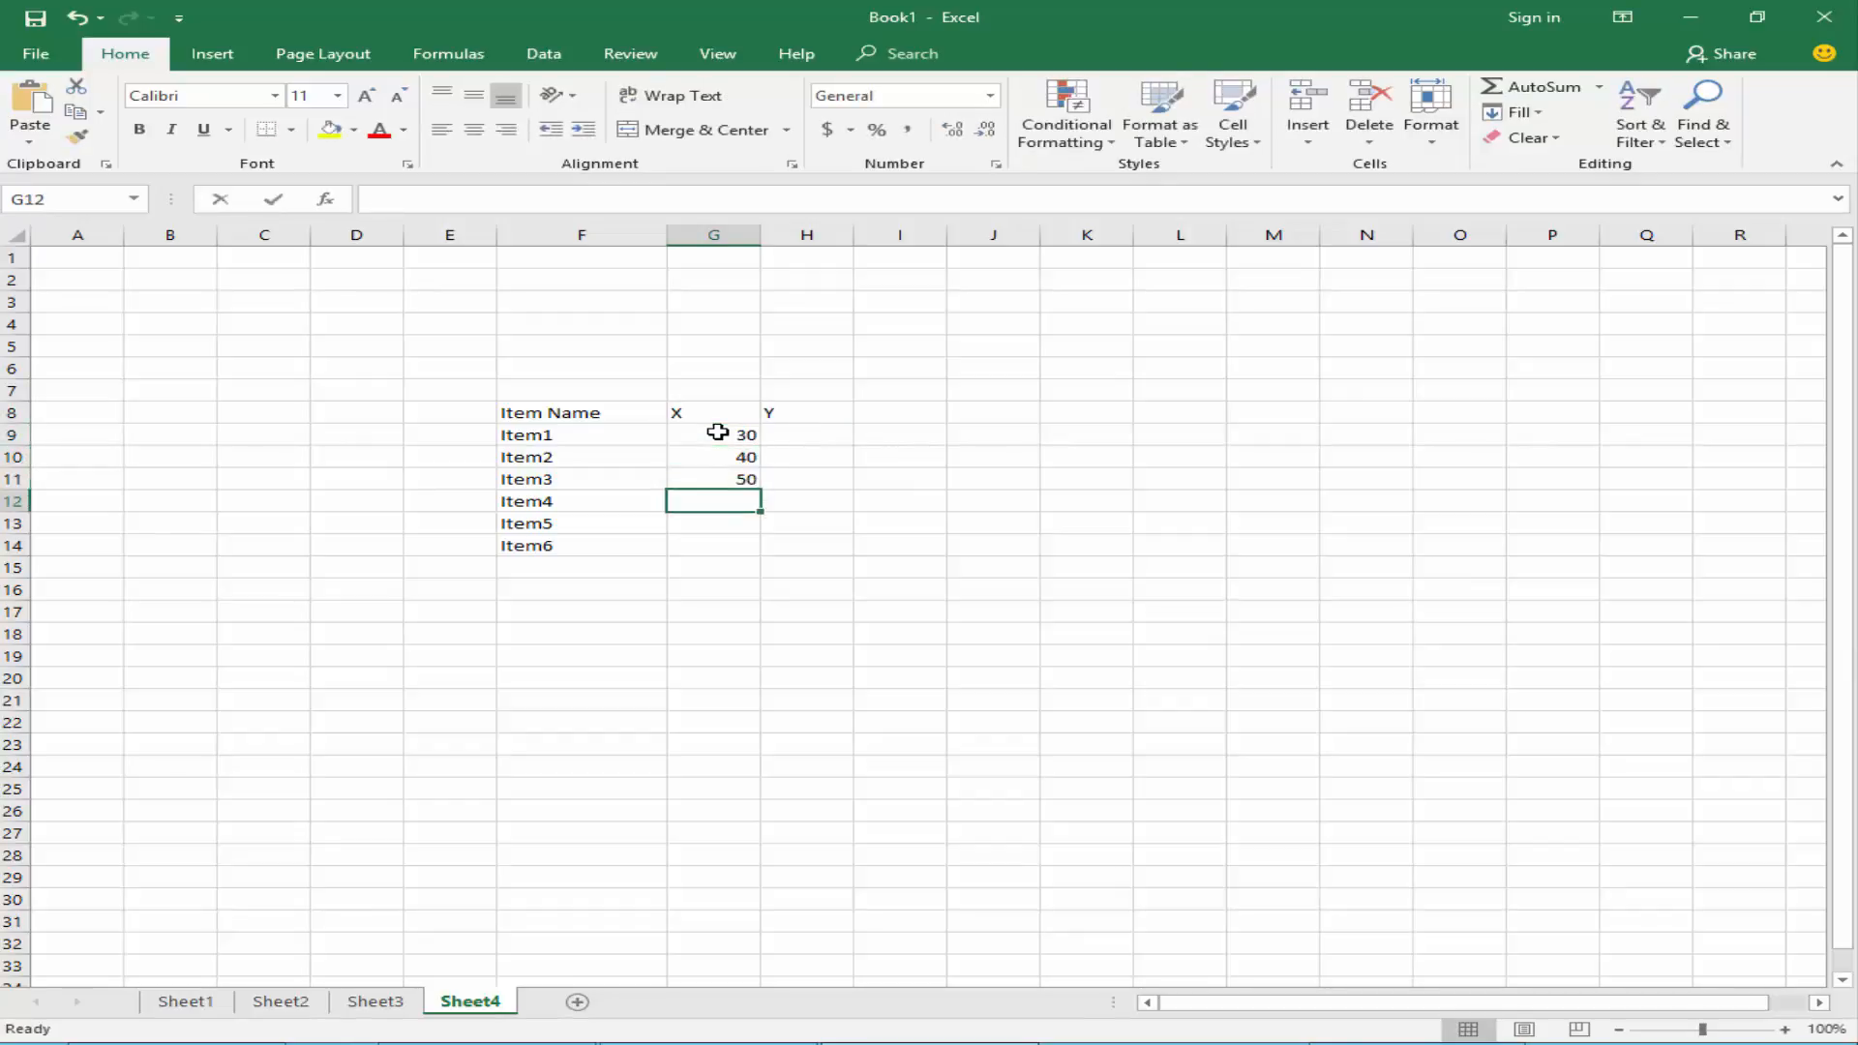
type("60")
key("Return")
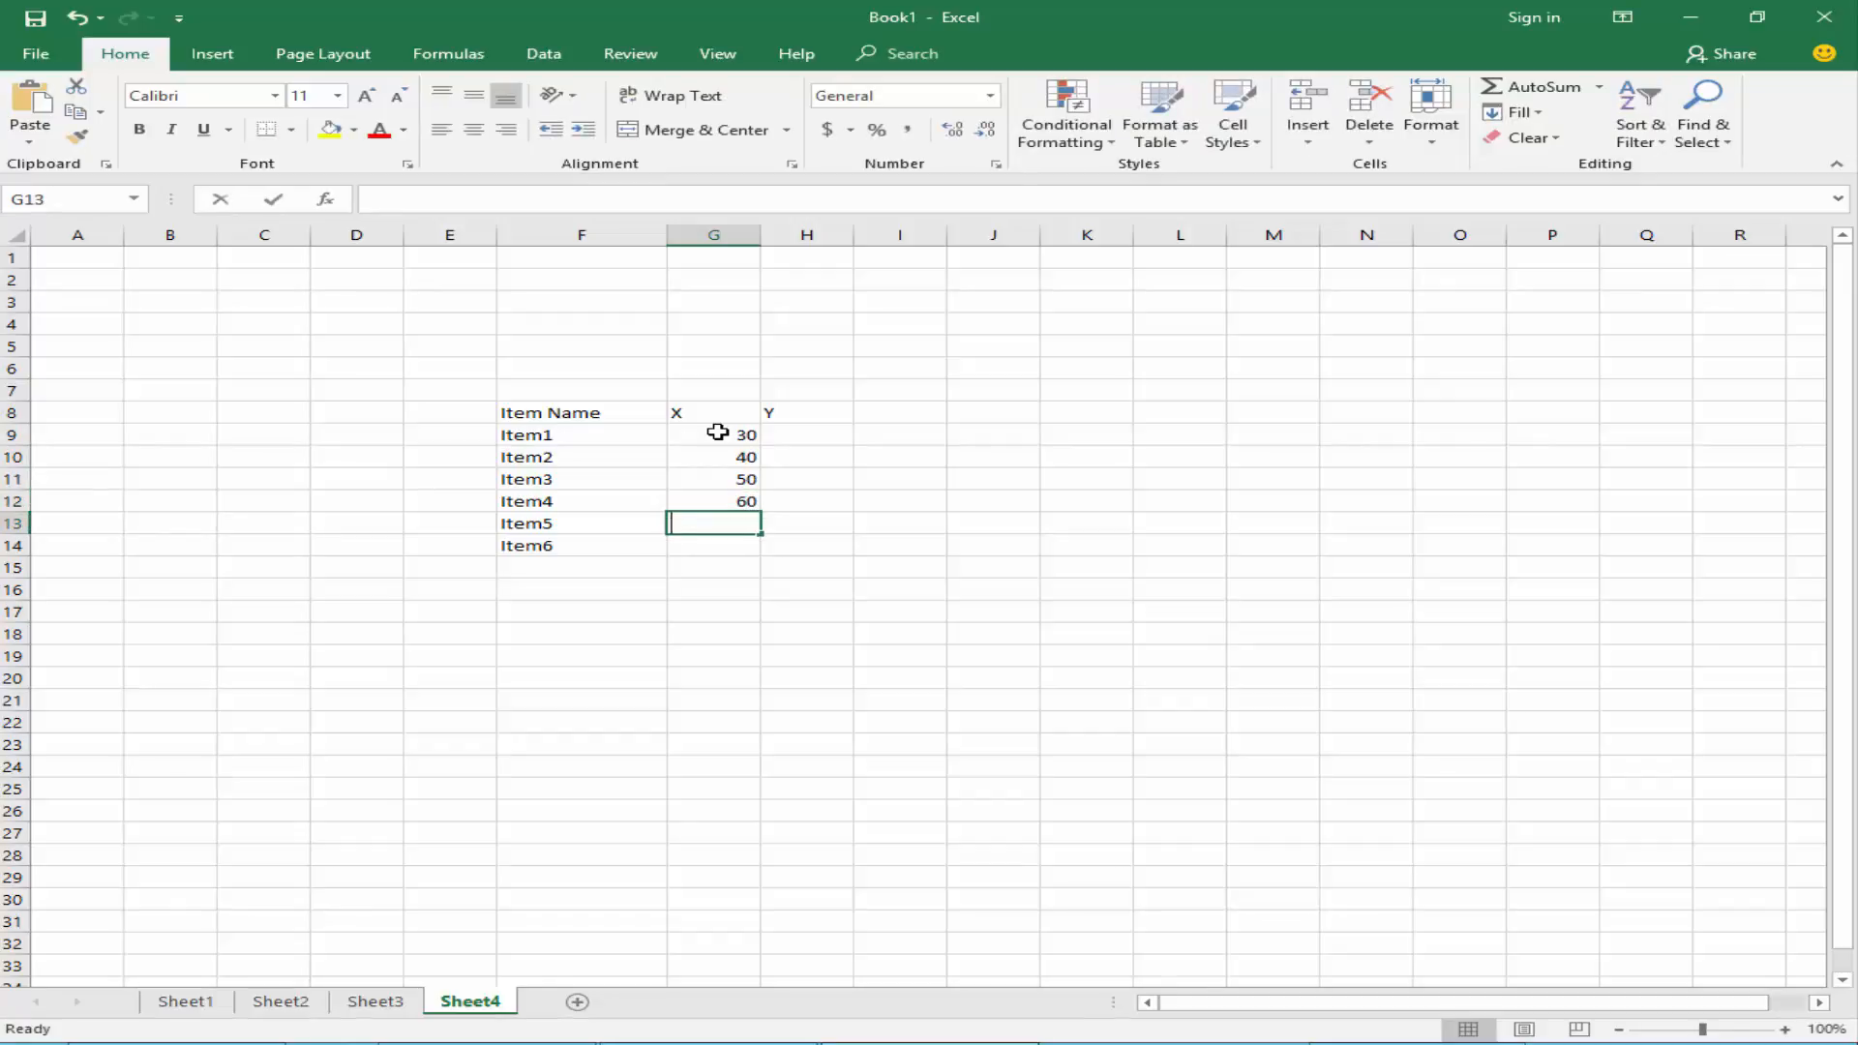
type("70")
key("Return")
type("80")
key("Return")
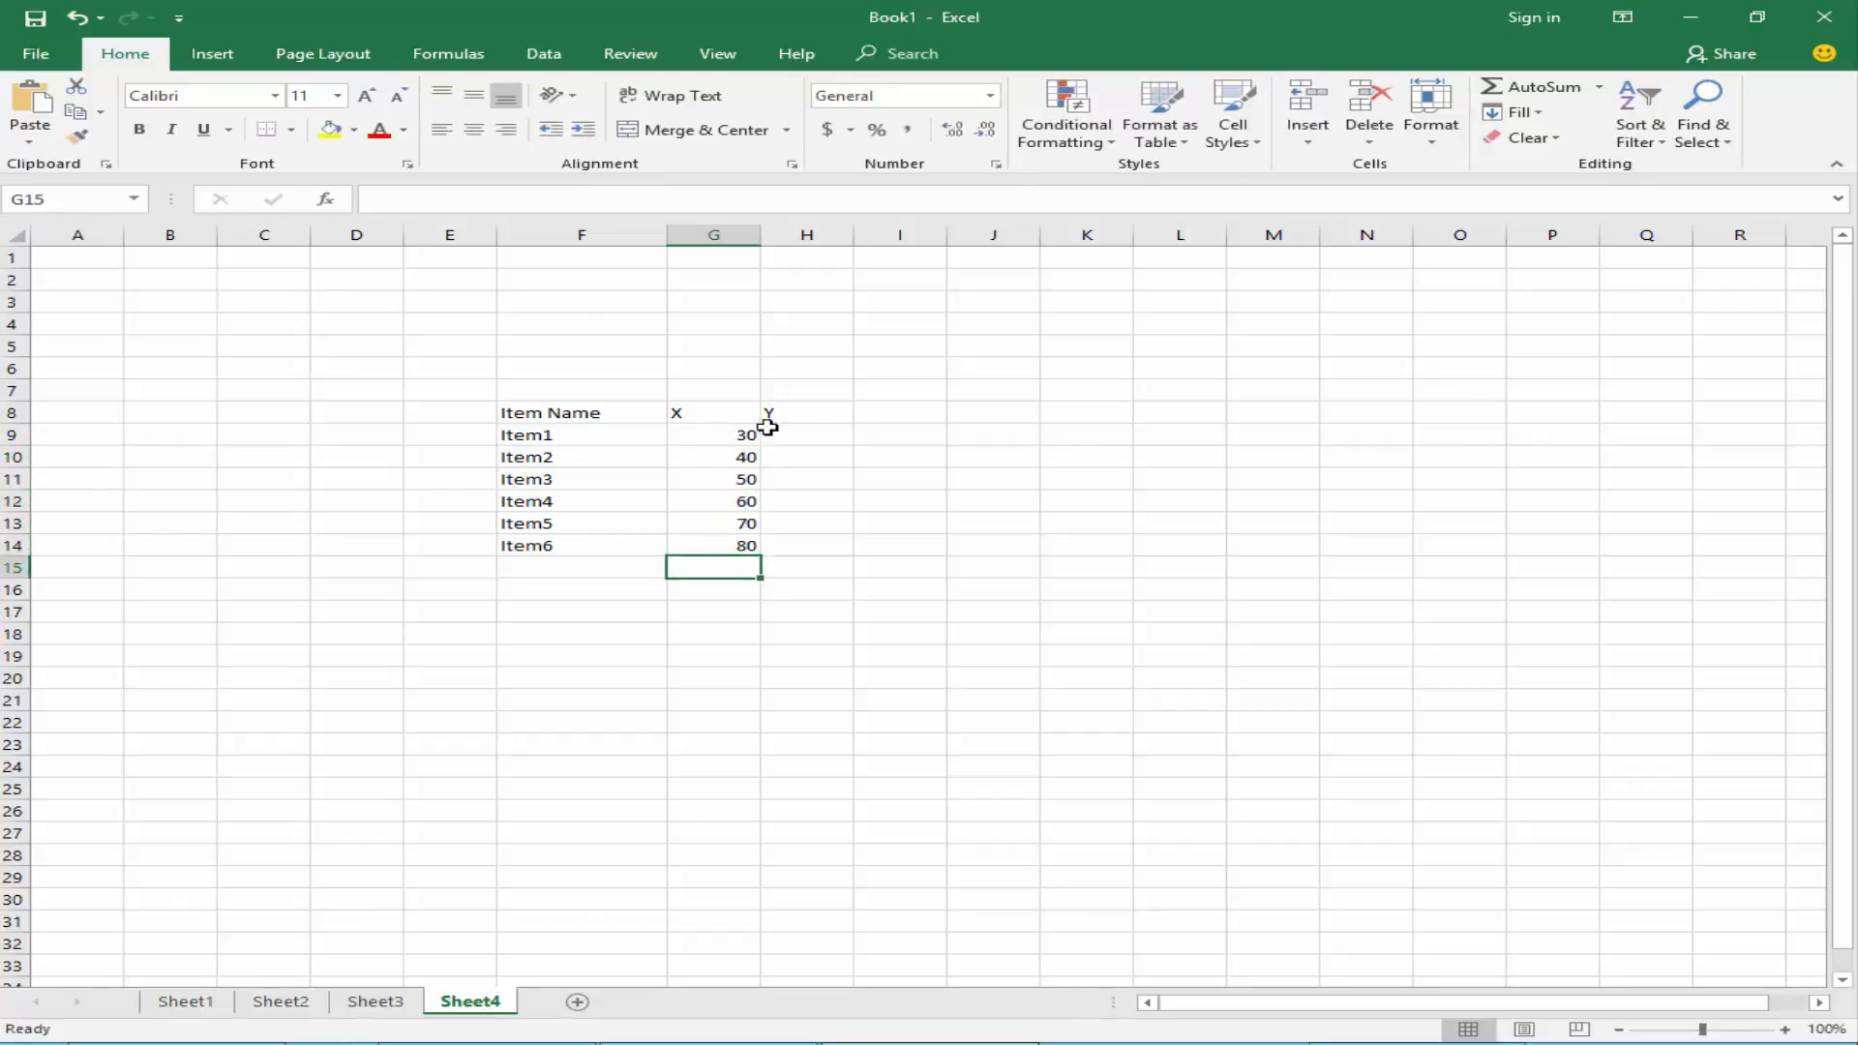
Fill the Y column for Item1 to Item6 with 40, 50, 70, 80, 90 and 50
left_click(819, 432)
type("40")
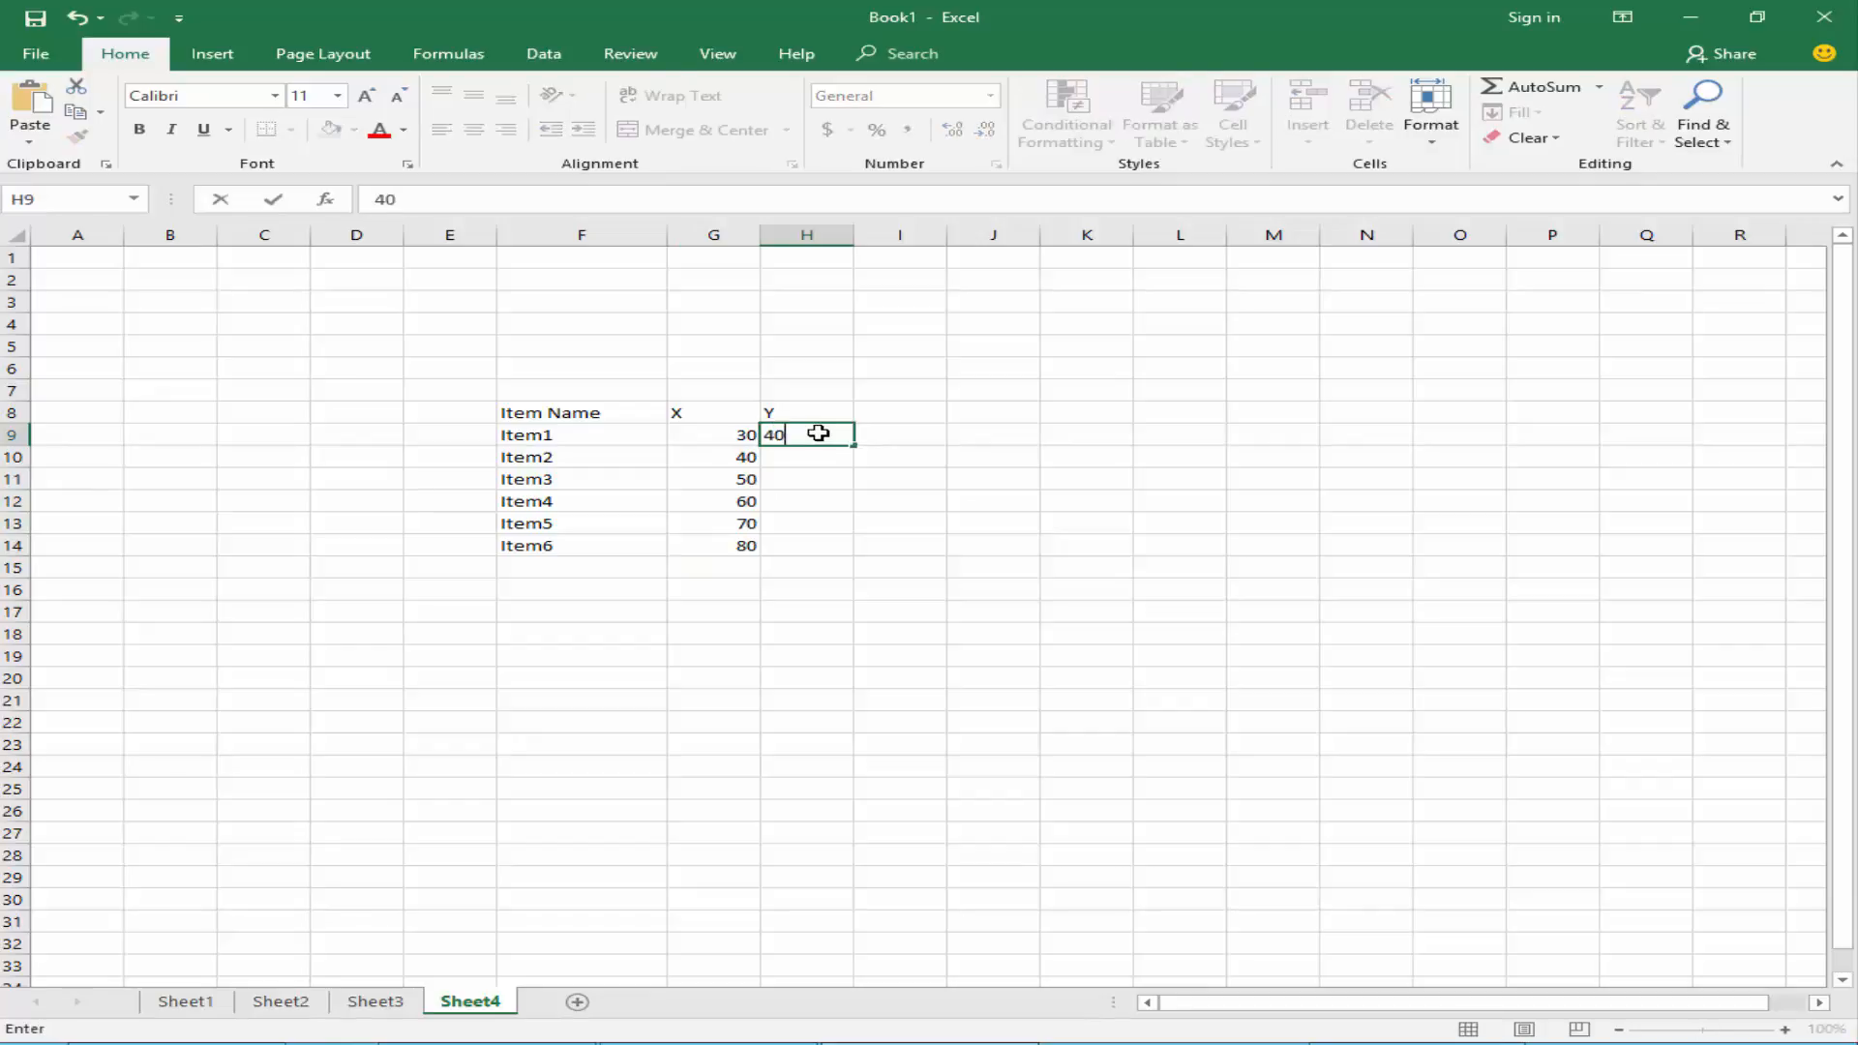
key("Return")
type("5")
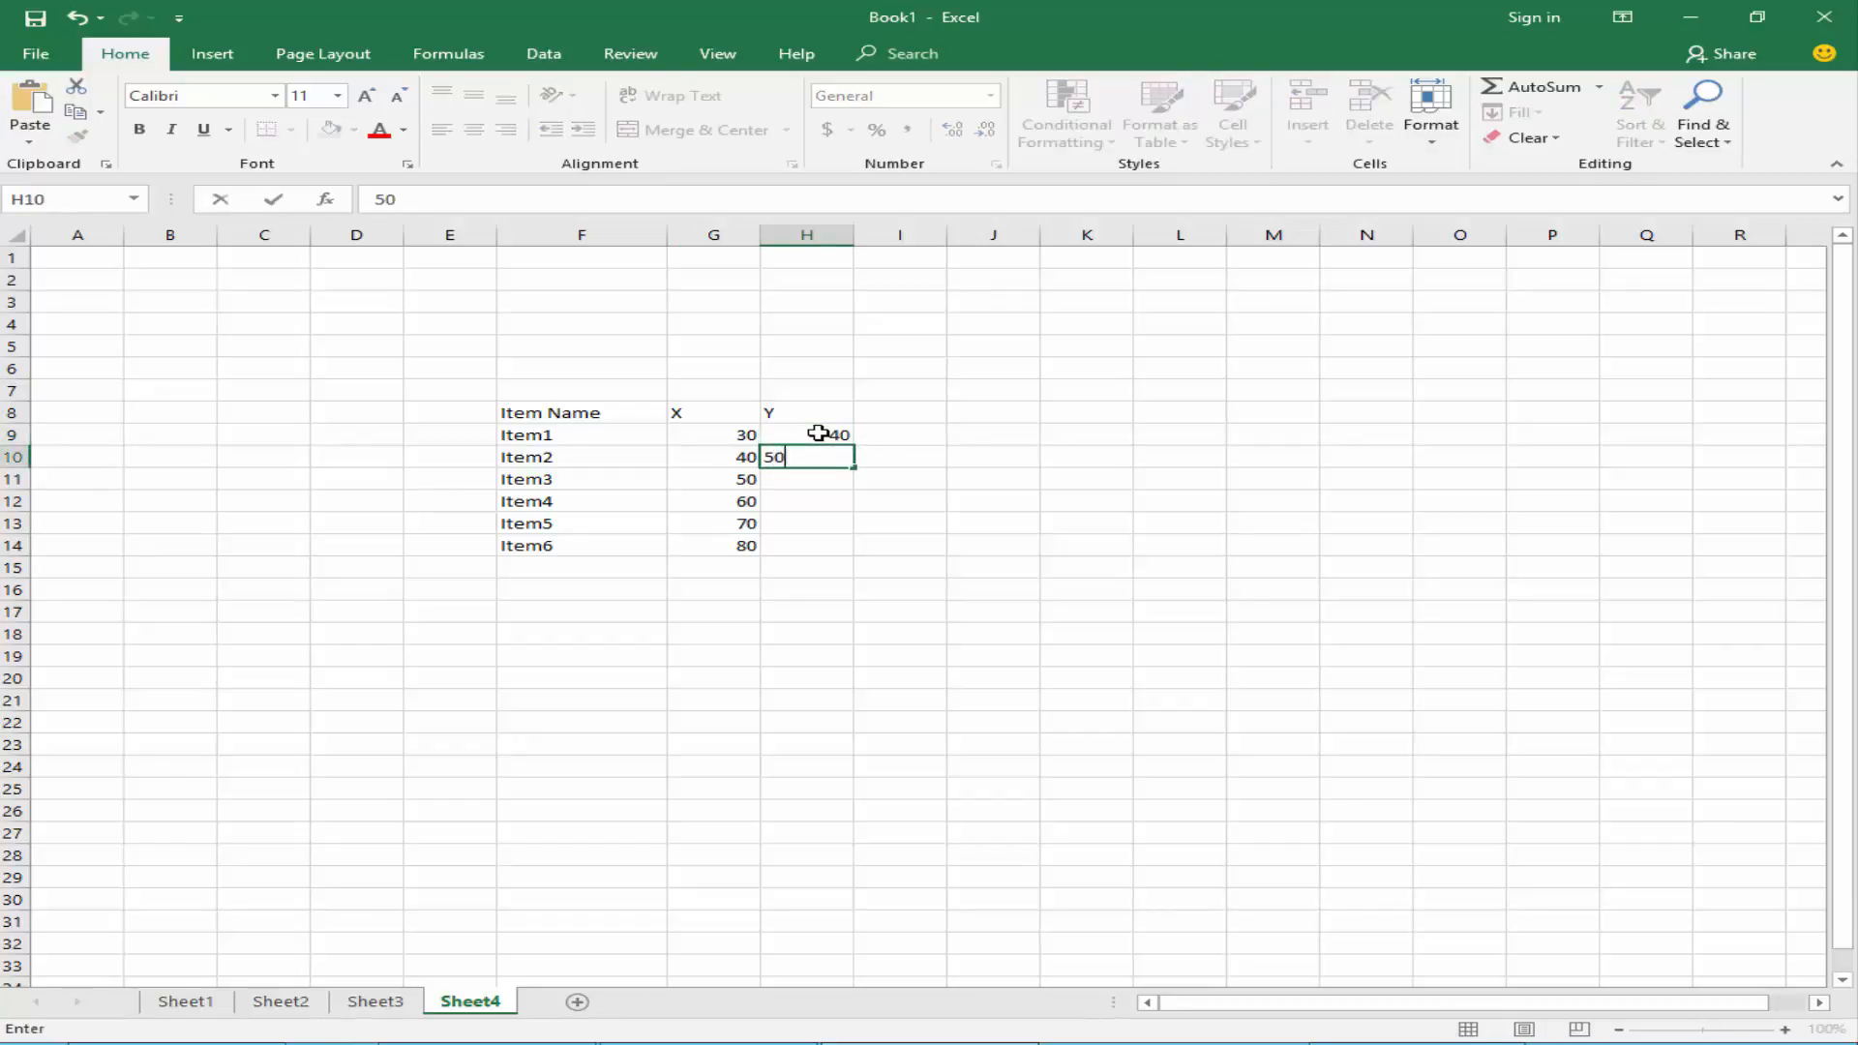
type("0")
key("Return")
type("70")
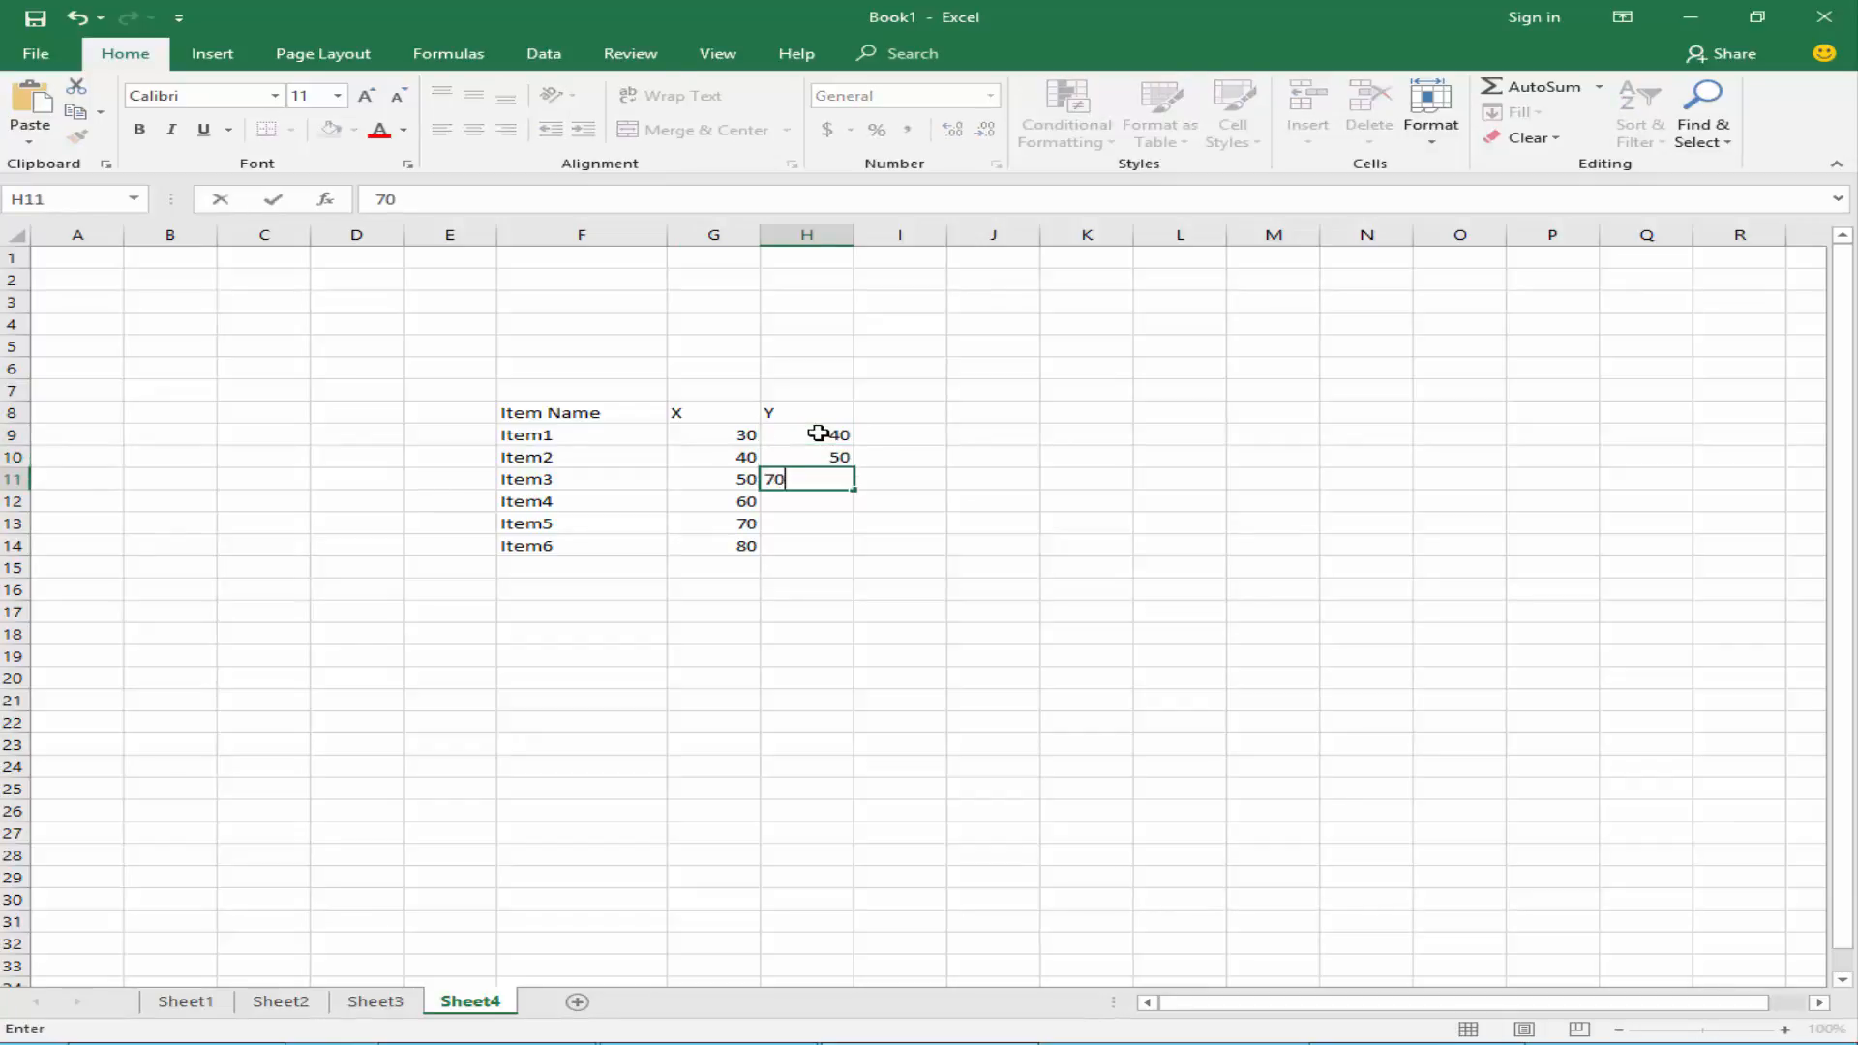
key("Return")
type("80")
key("Return")
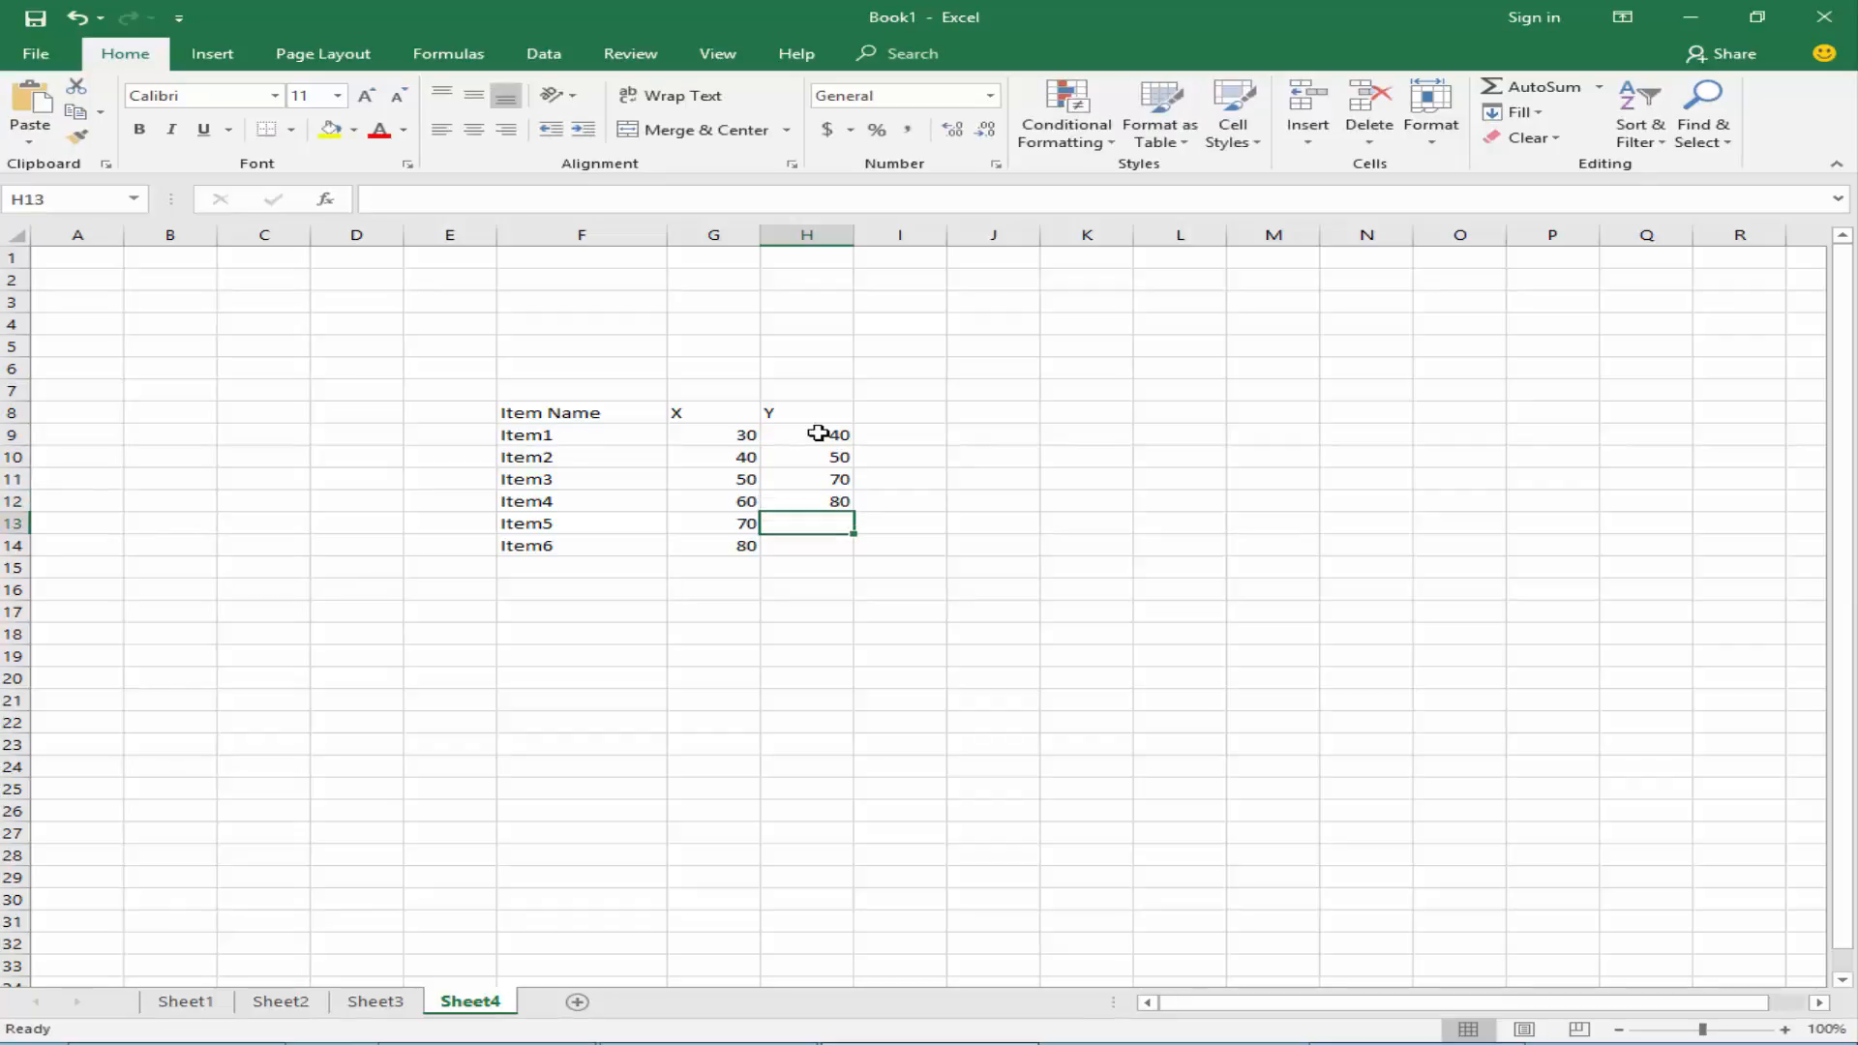
type("90")
key("Return")
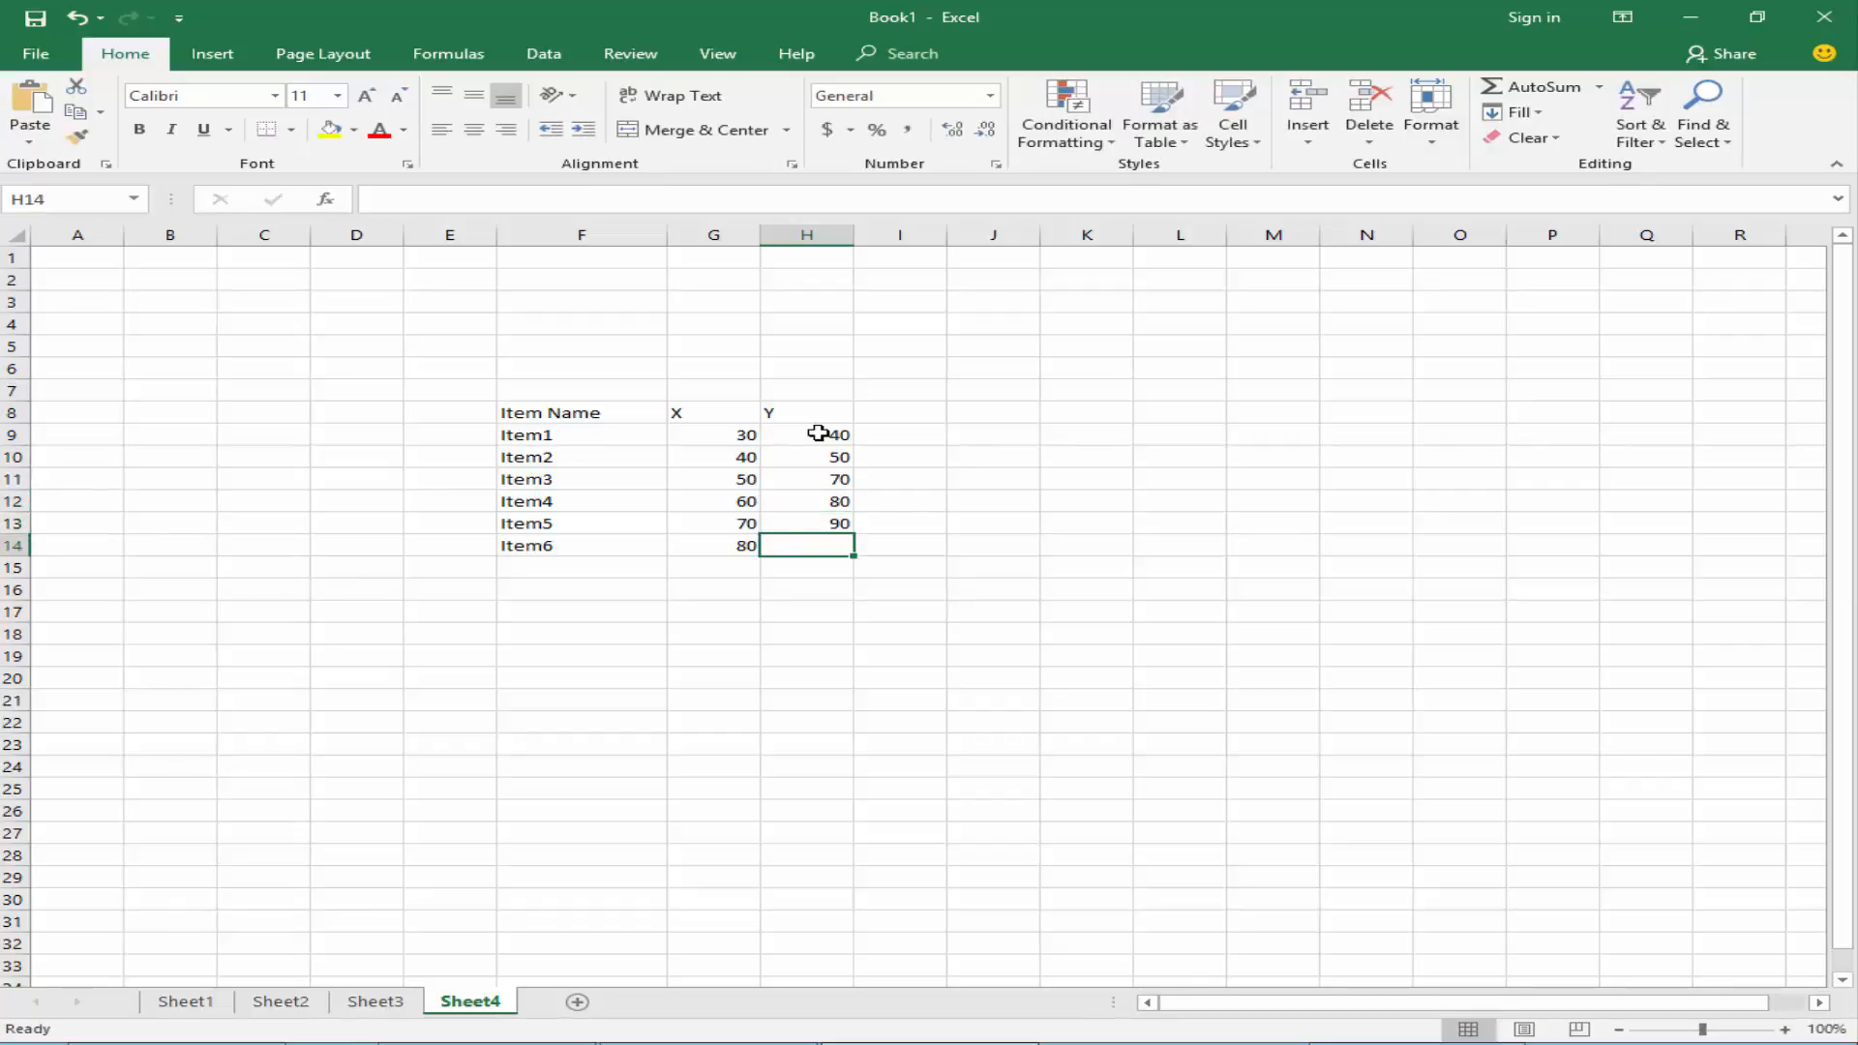
type("50")
key("Return")
left_click(1108, 599)
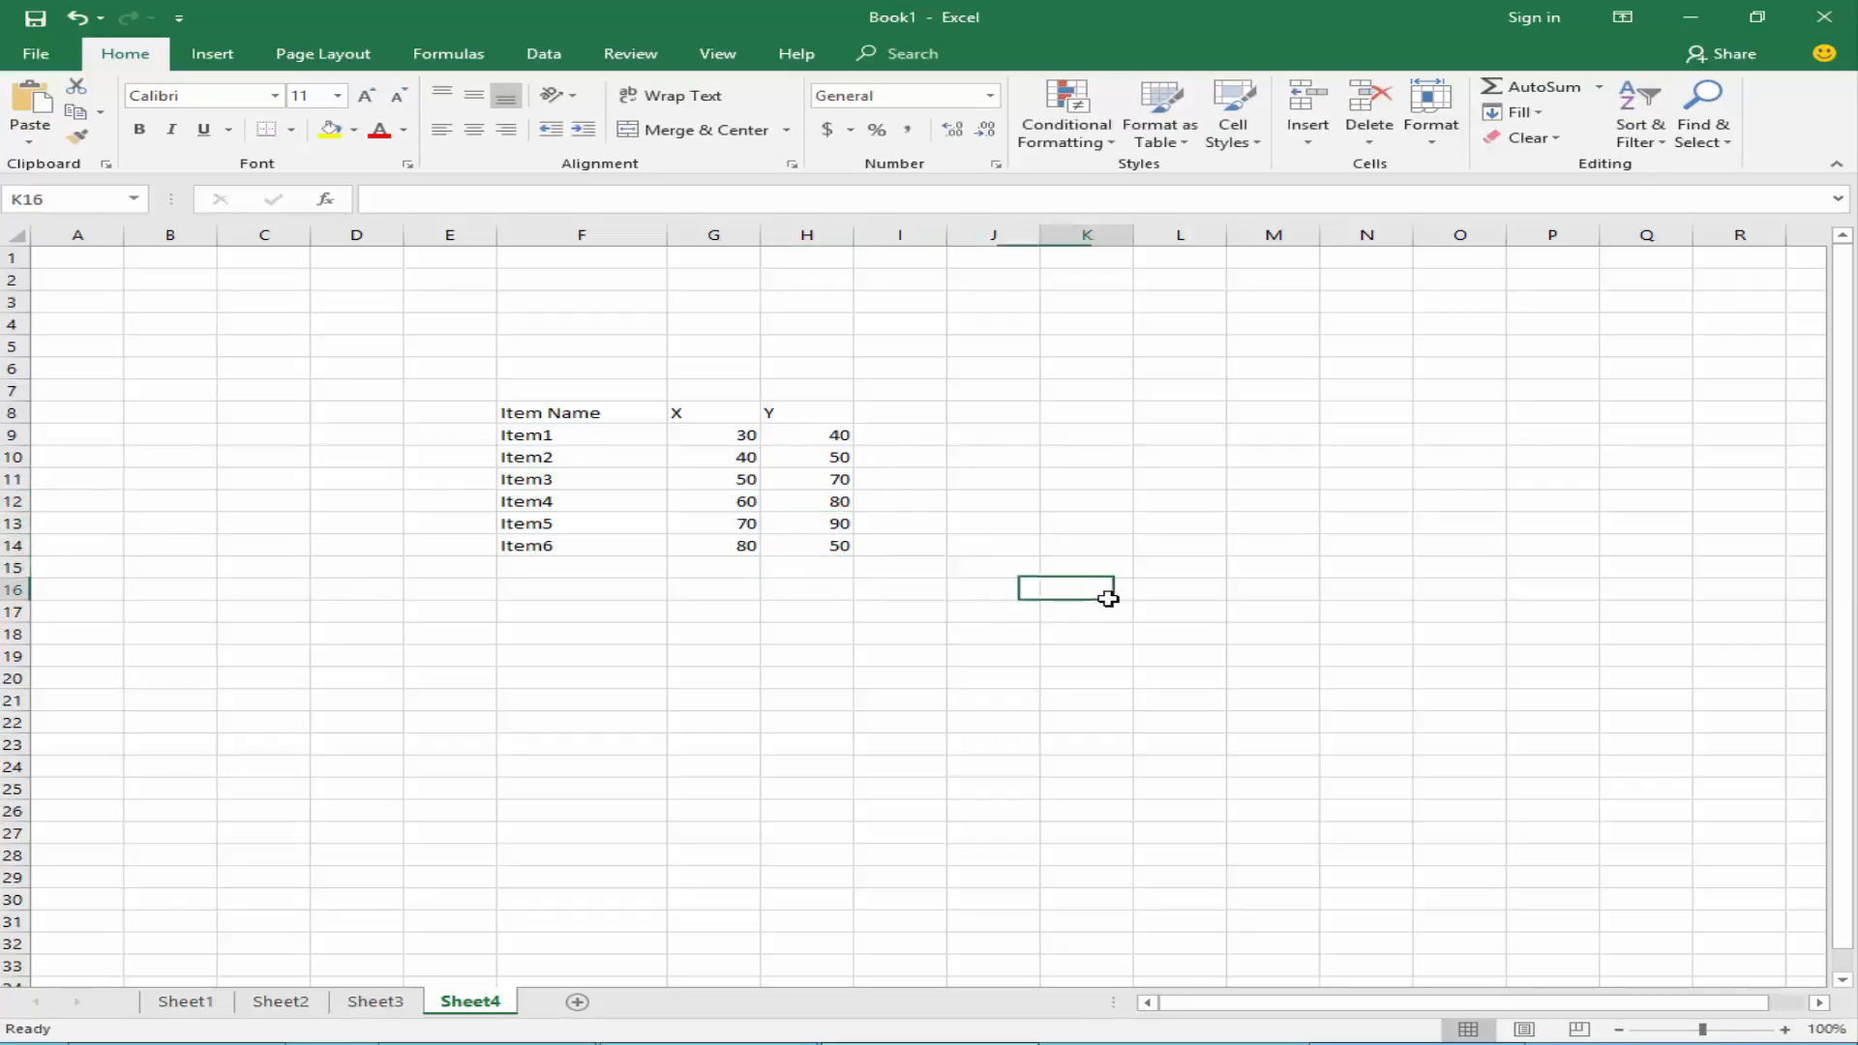
Center the header cells Item Name, X and Y in F8:H8
left_click_drag(538, 413, 809, 414)
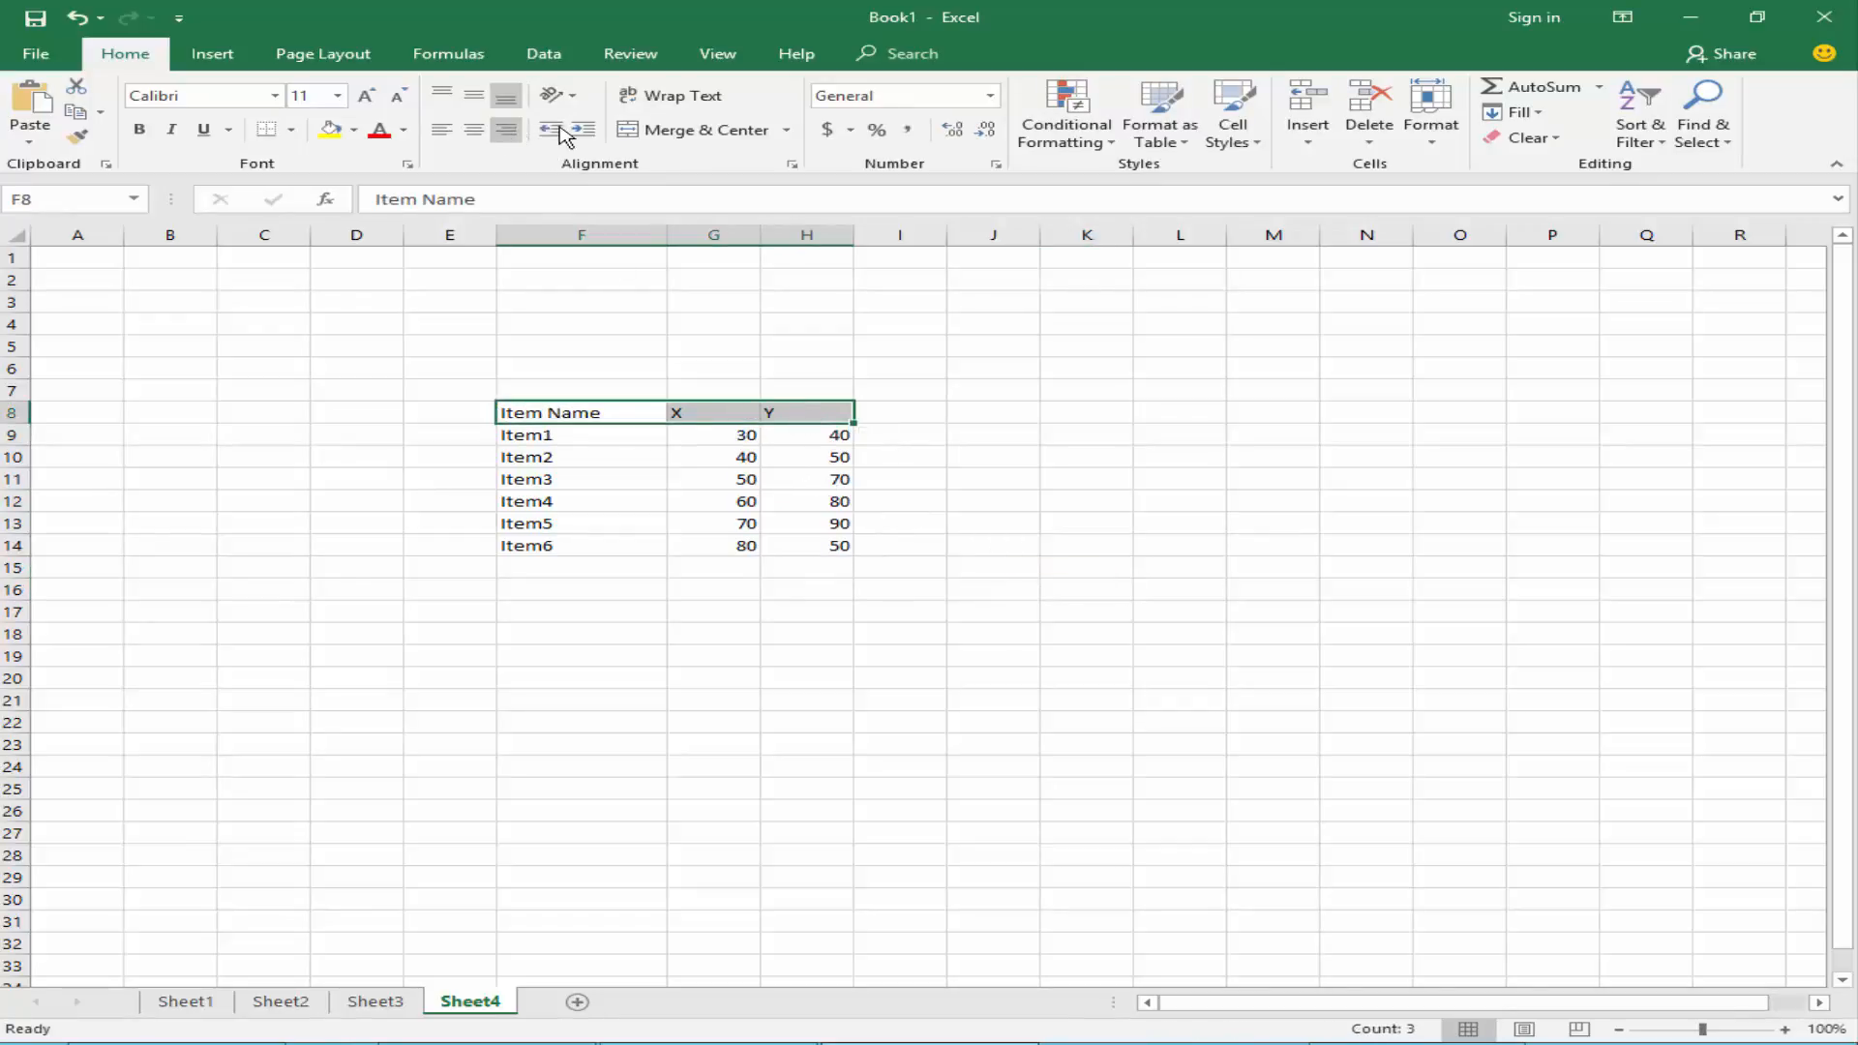
left_click(474, 131)
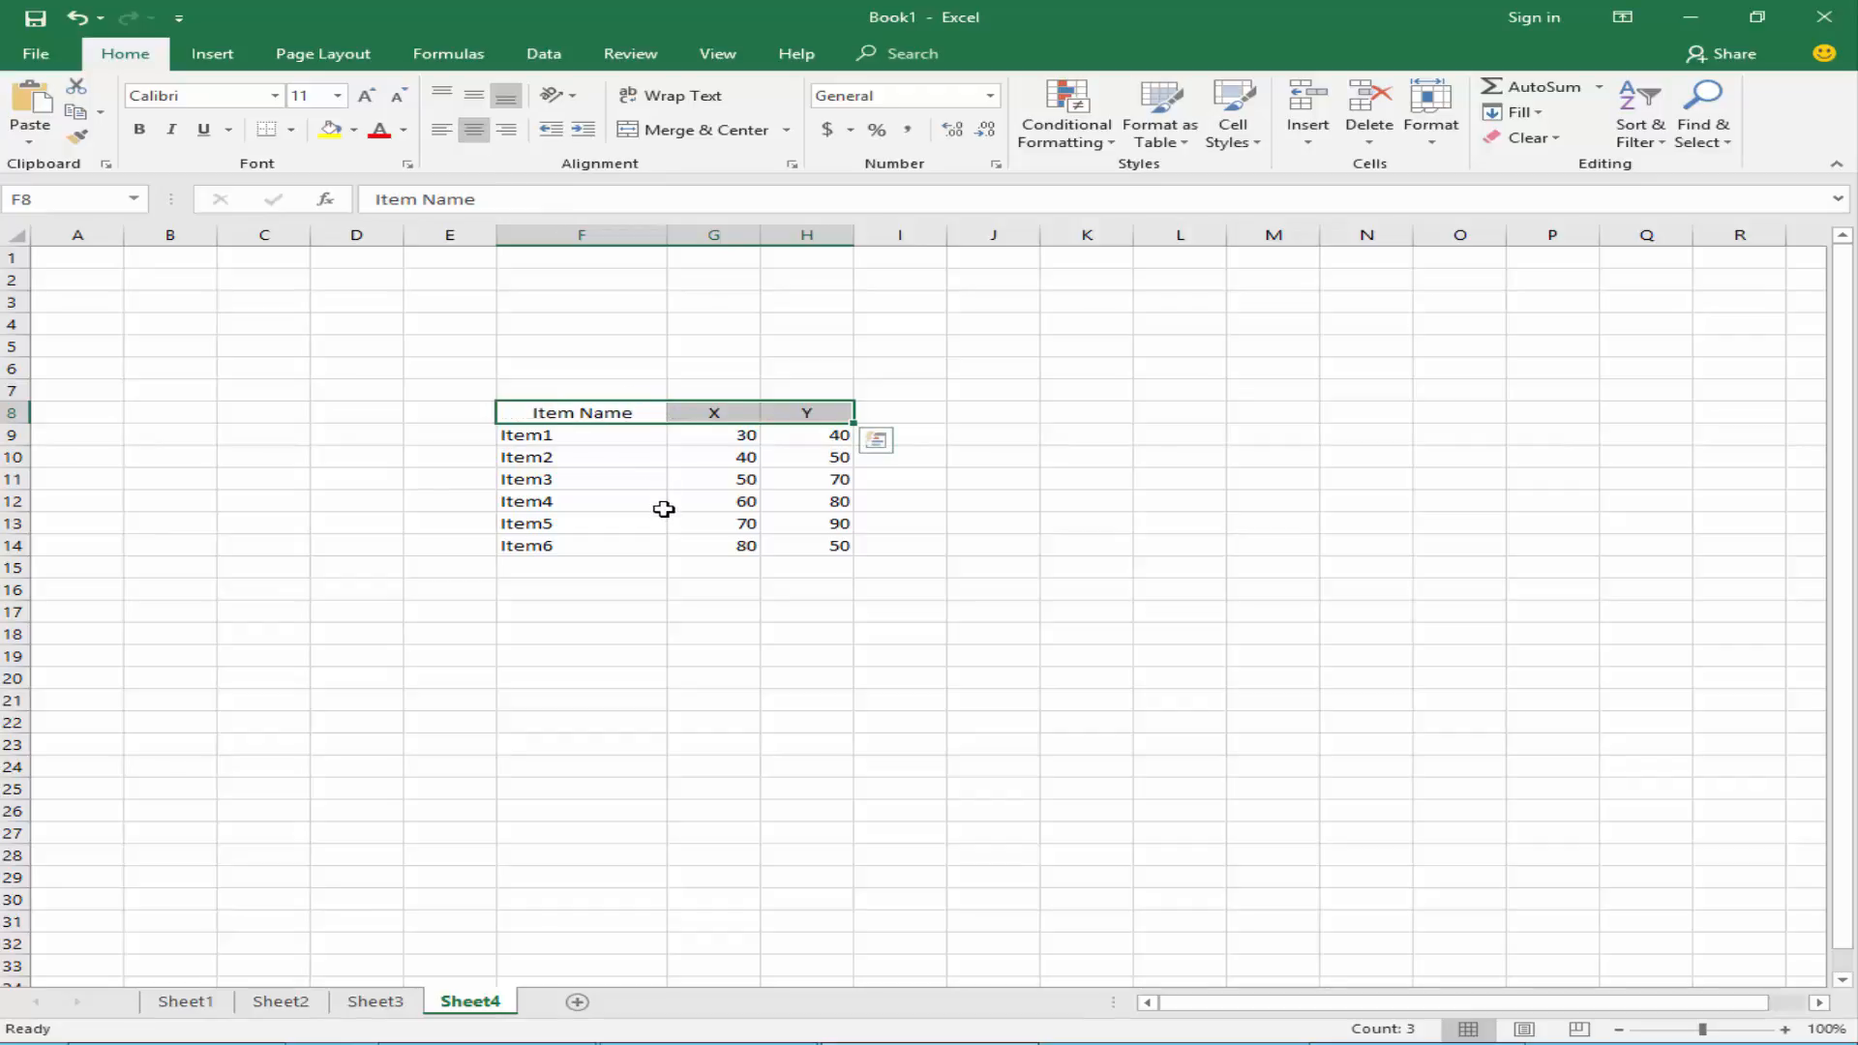
left_click(664, 509)
Add the title "Scatter Chart" in F7, merged and centered across F7:H7 and set in bold
left_click(565, 387)
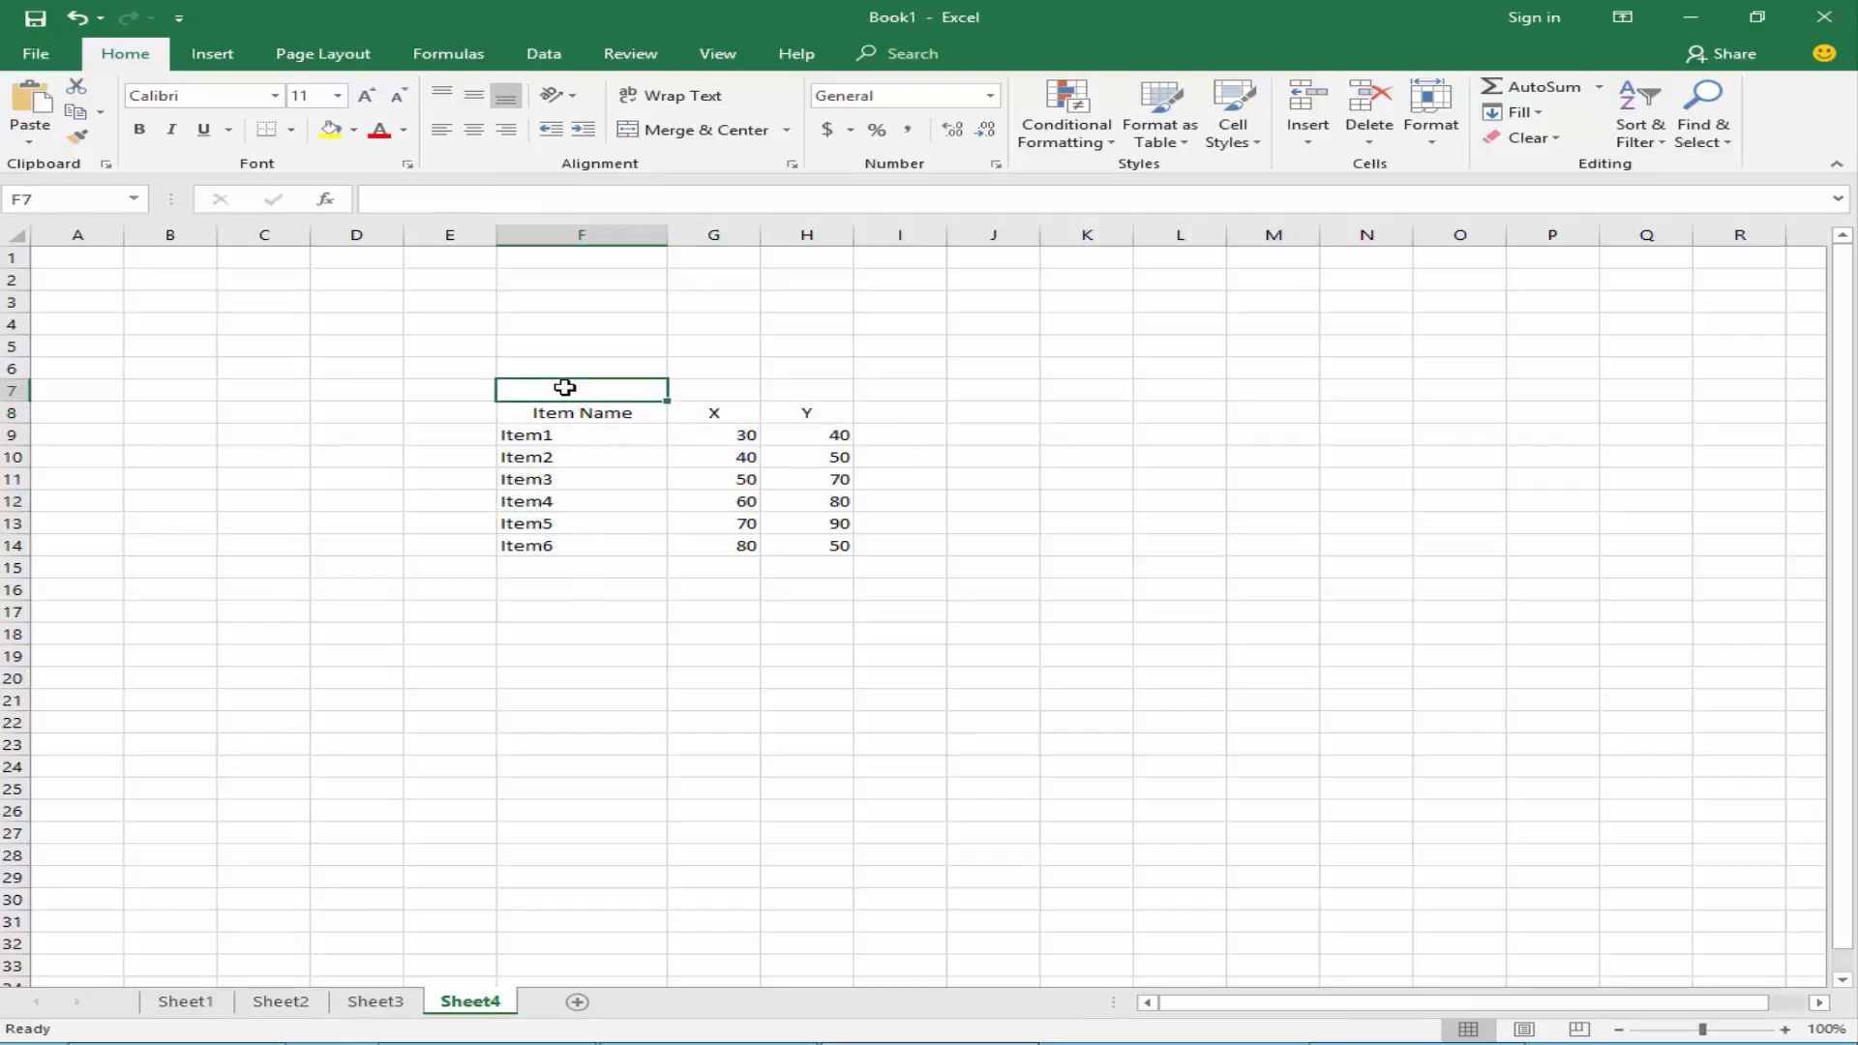
type("Scatter Chart")
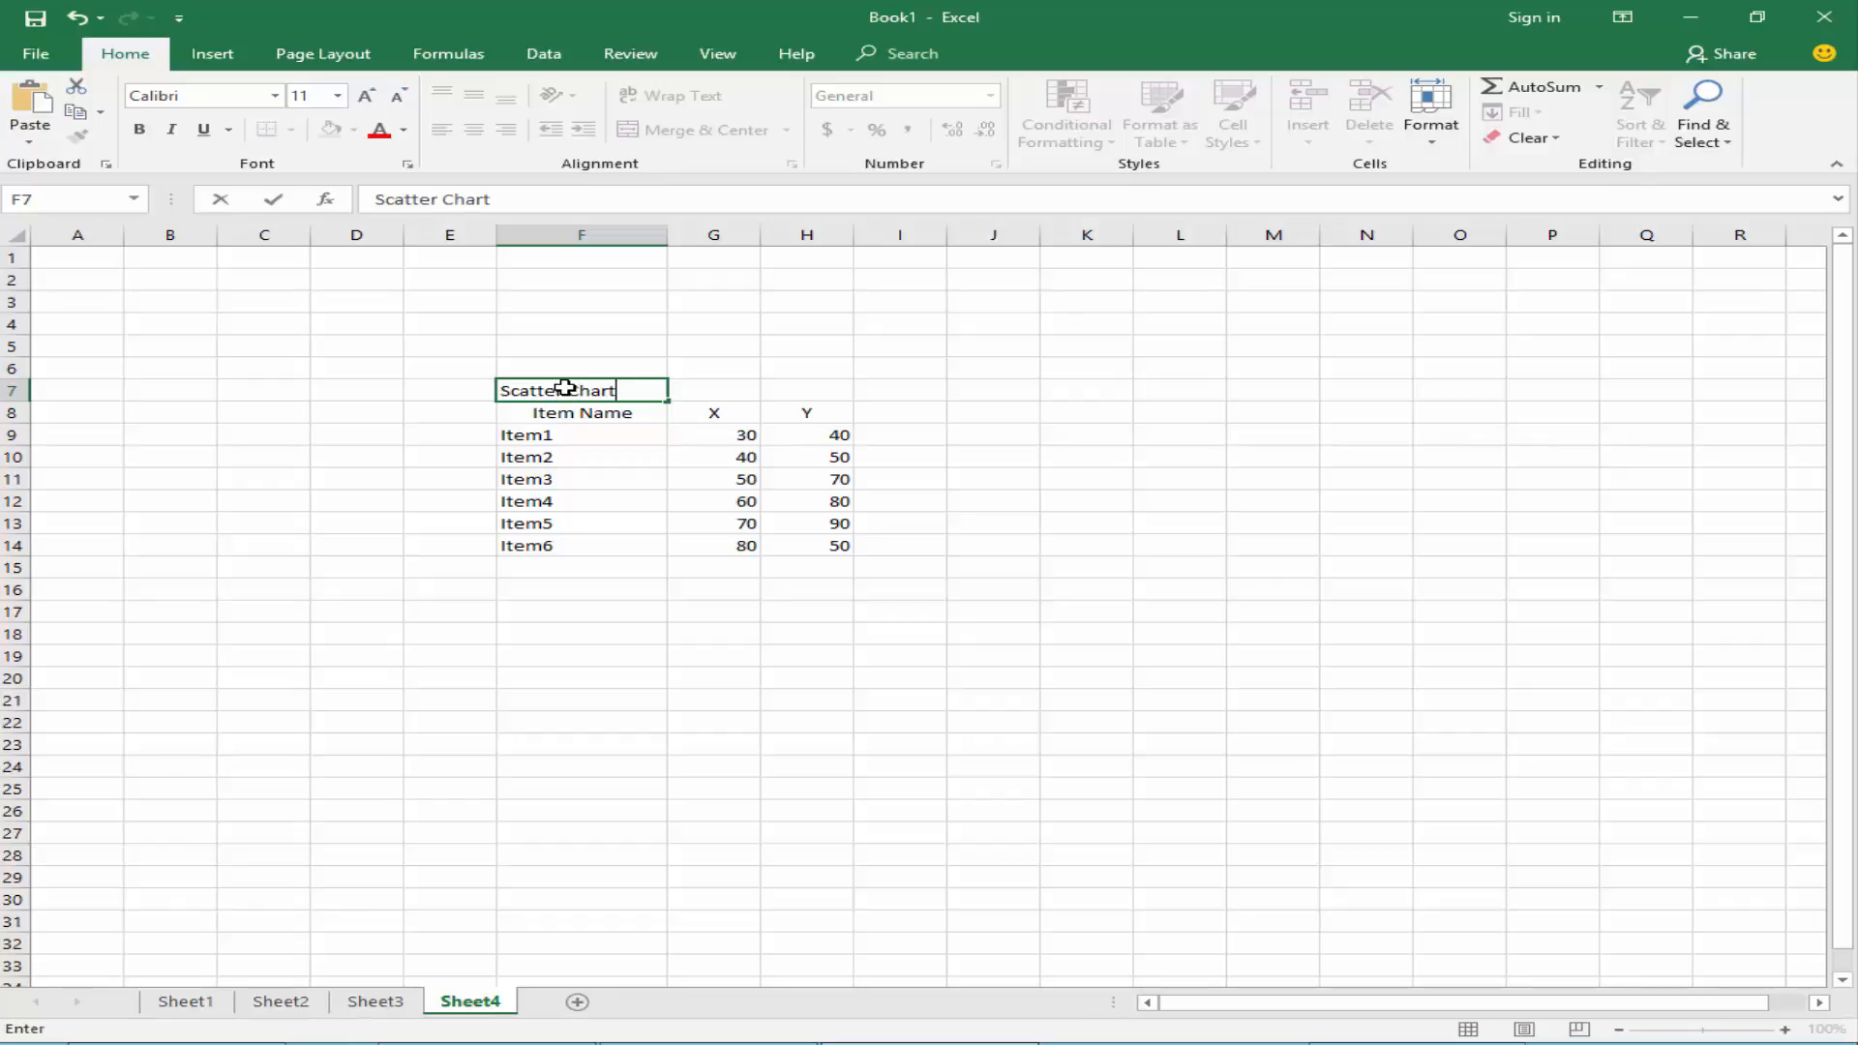
left_click_drag(789, 392, 542, 392)
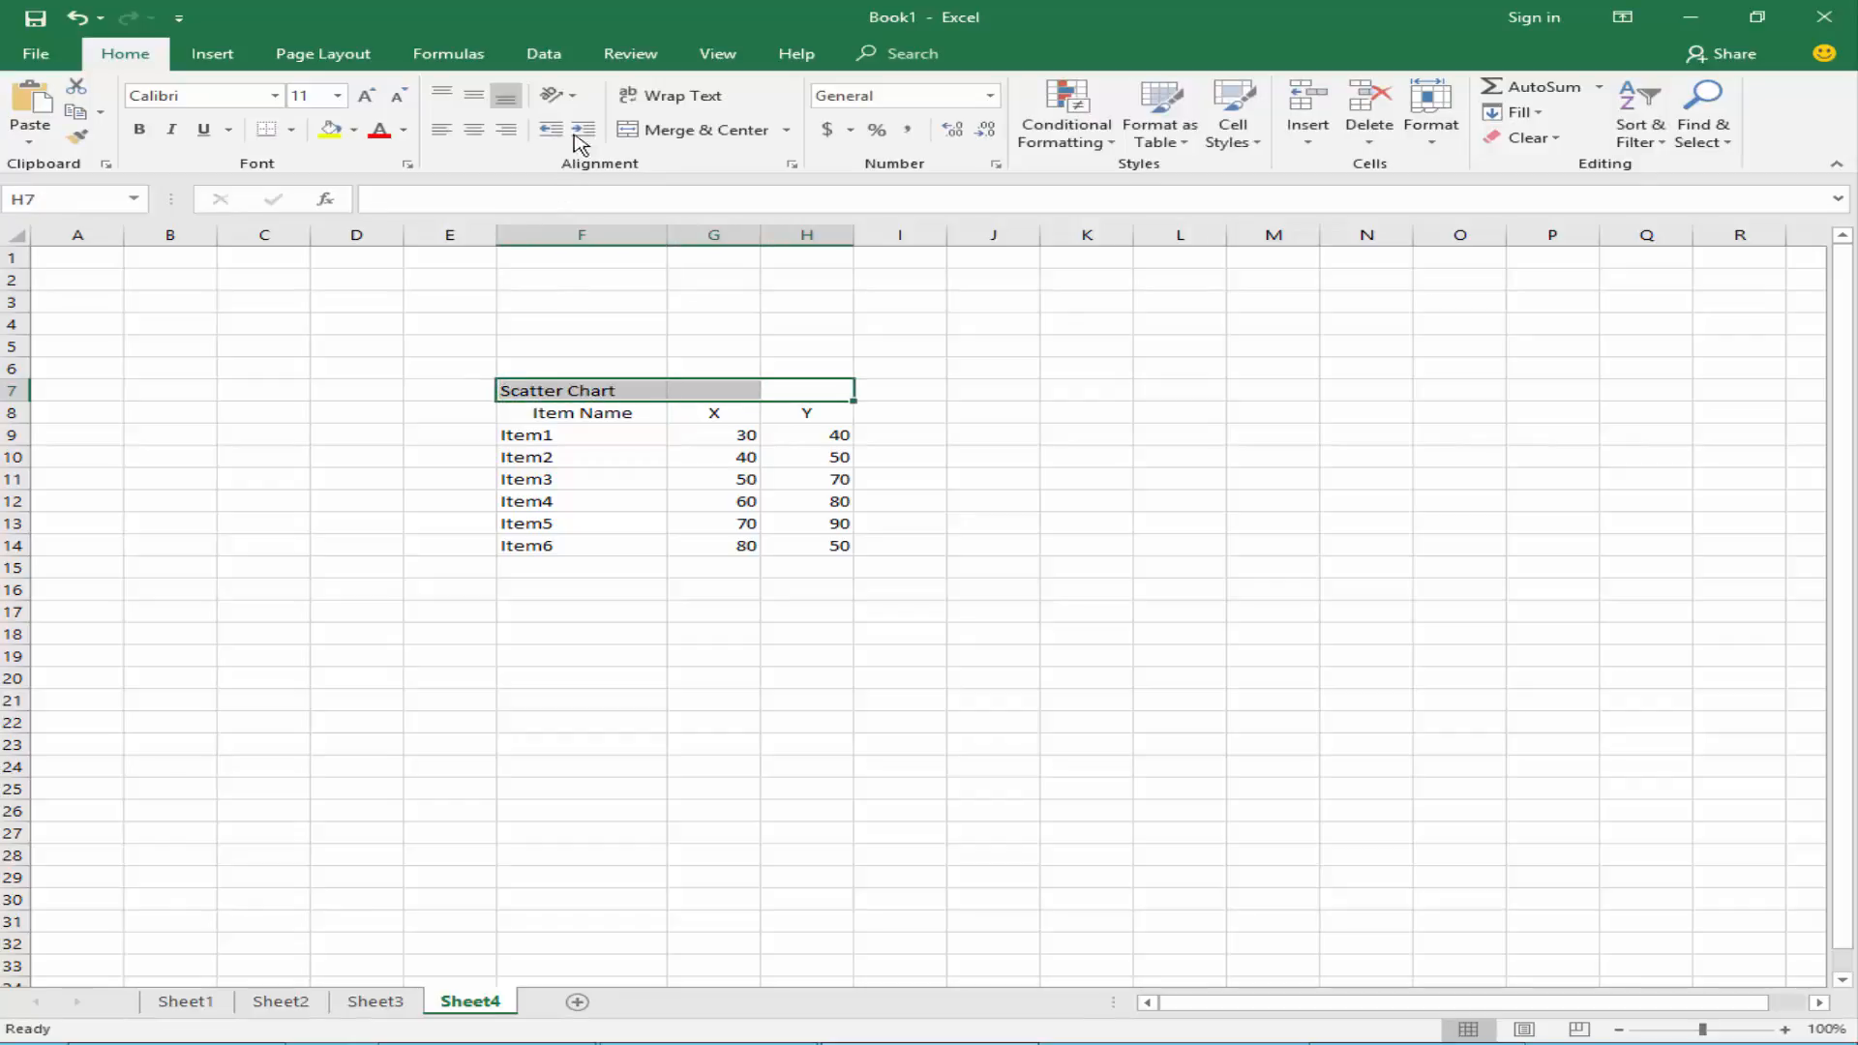
left_click(644, 130)
left_click(138, 128)
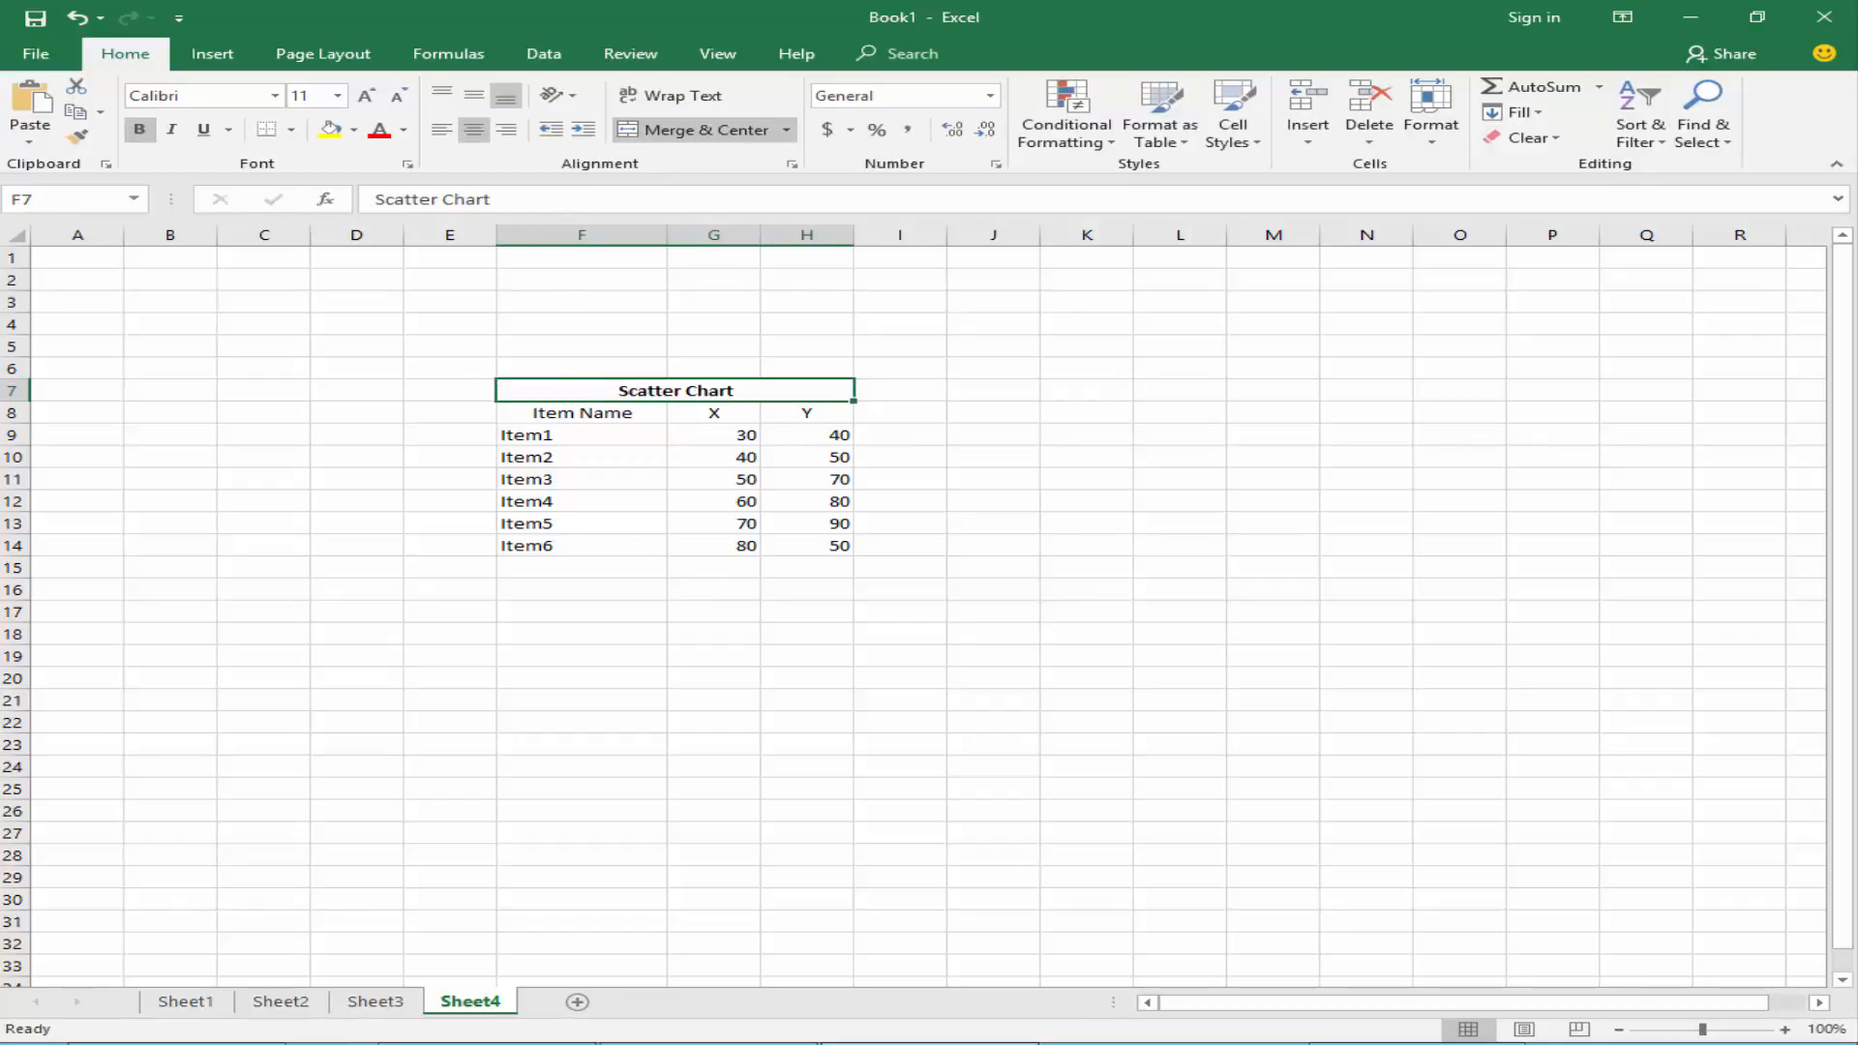
left_click(631, 609)
Start inserting a chart from the data in F9:H14 and choose the X Y (Scatter) chart type
left_click_drag(518, 436, 818, 544)
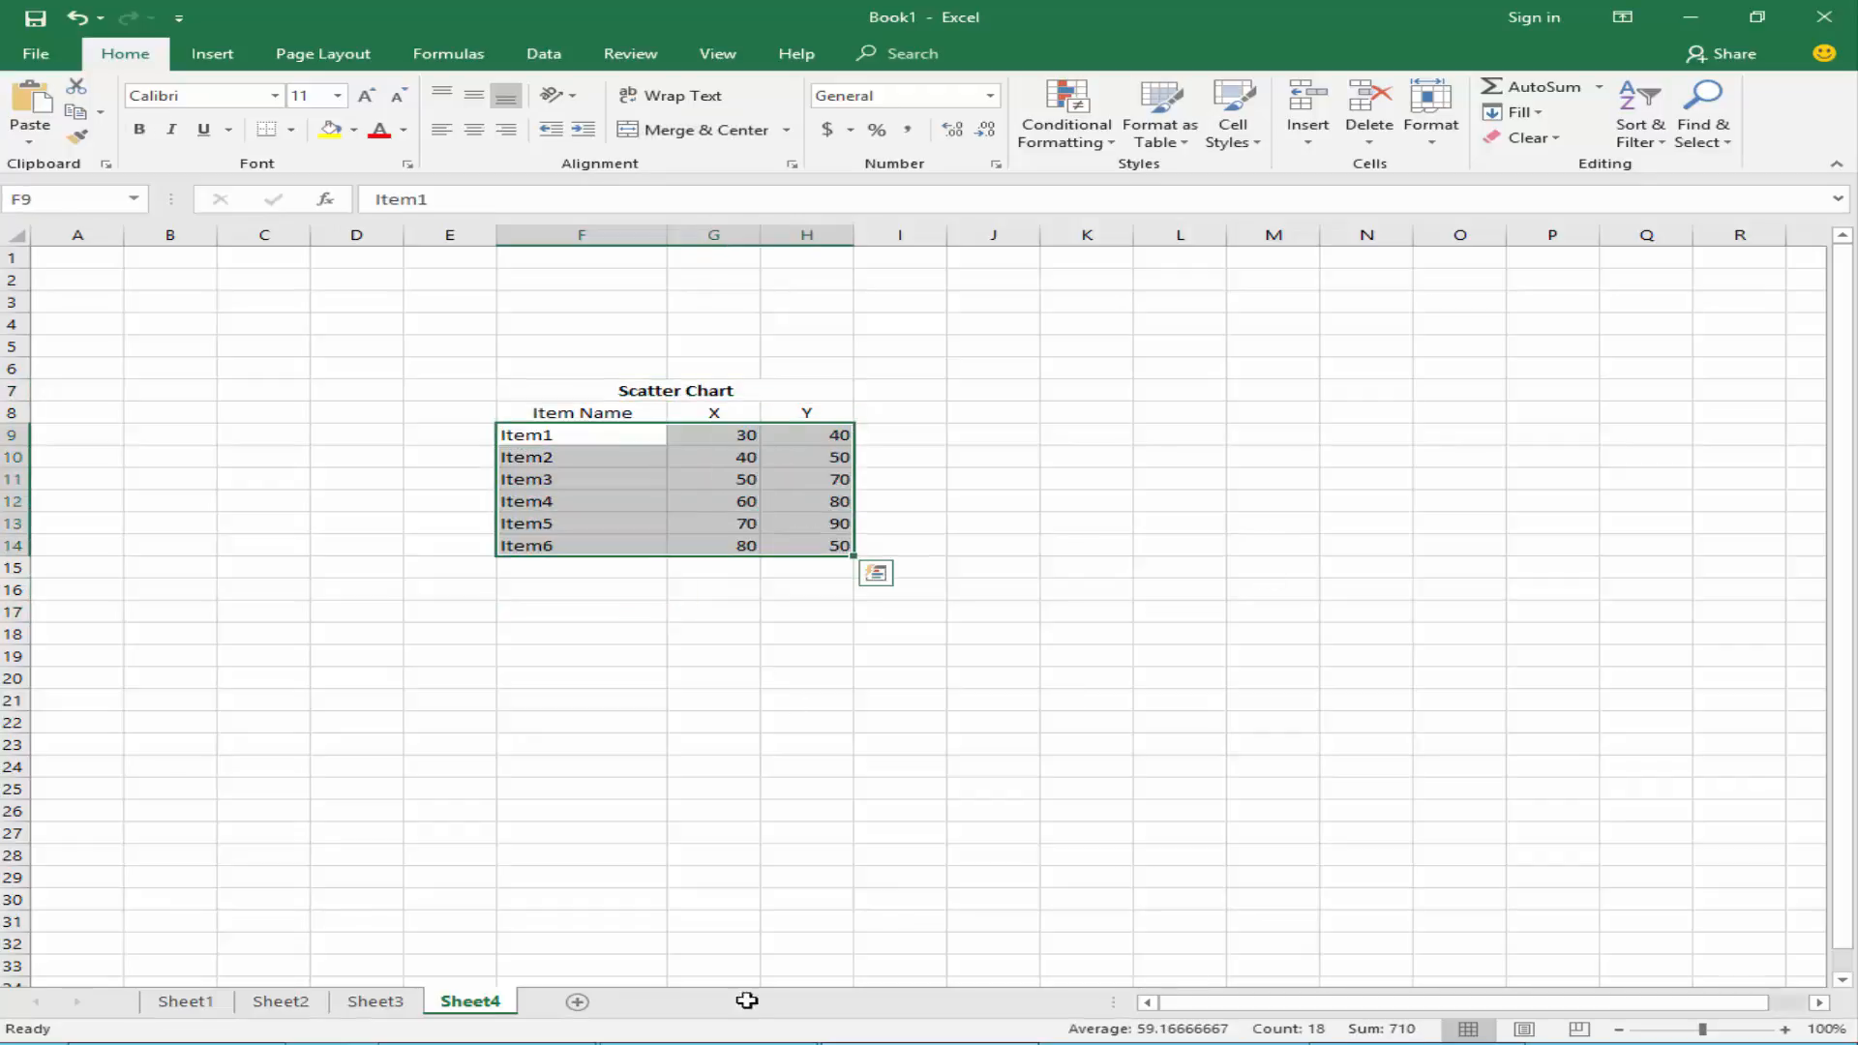
left_click(211, 54)
left_click(791, 129)
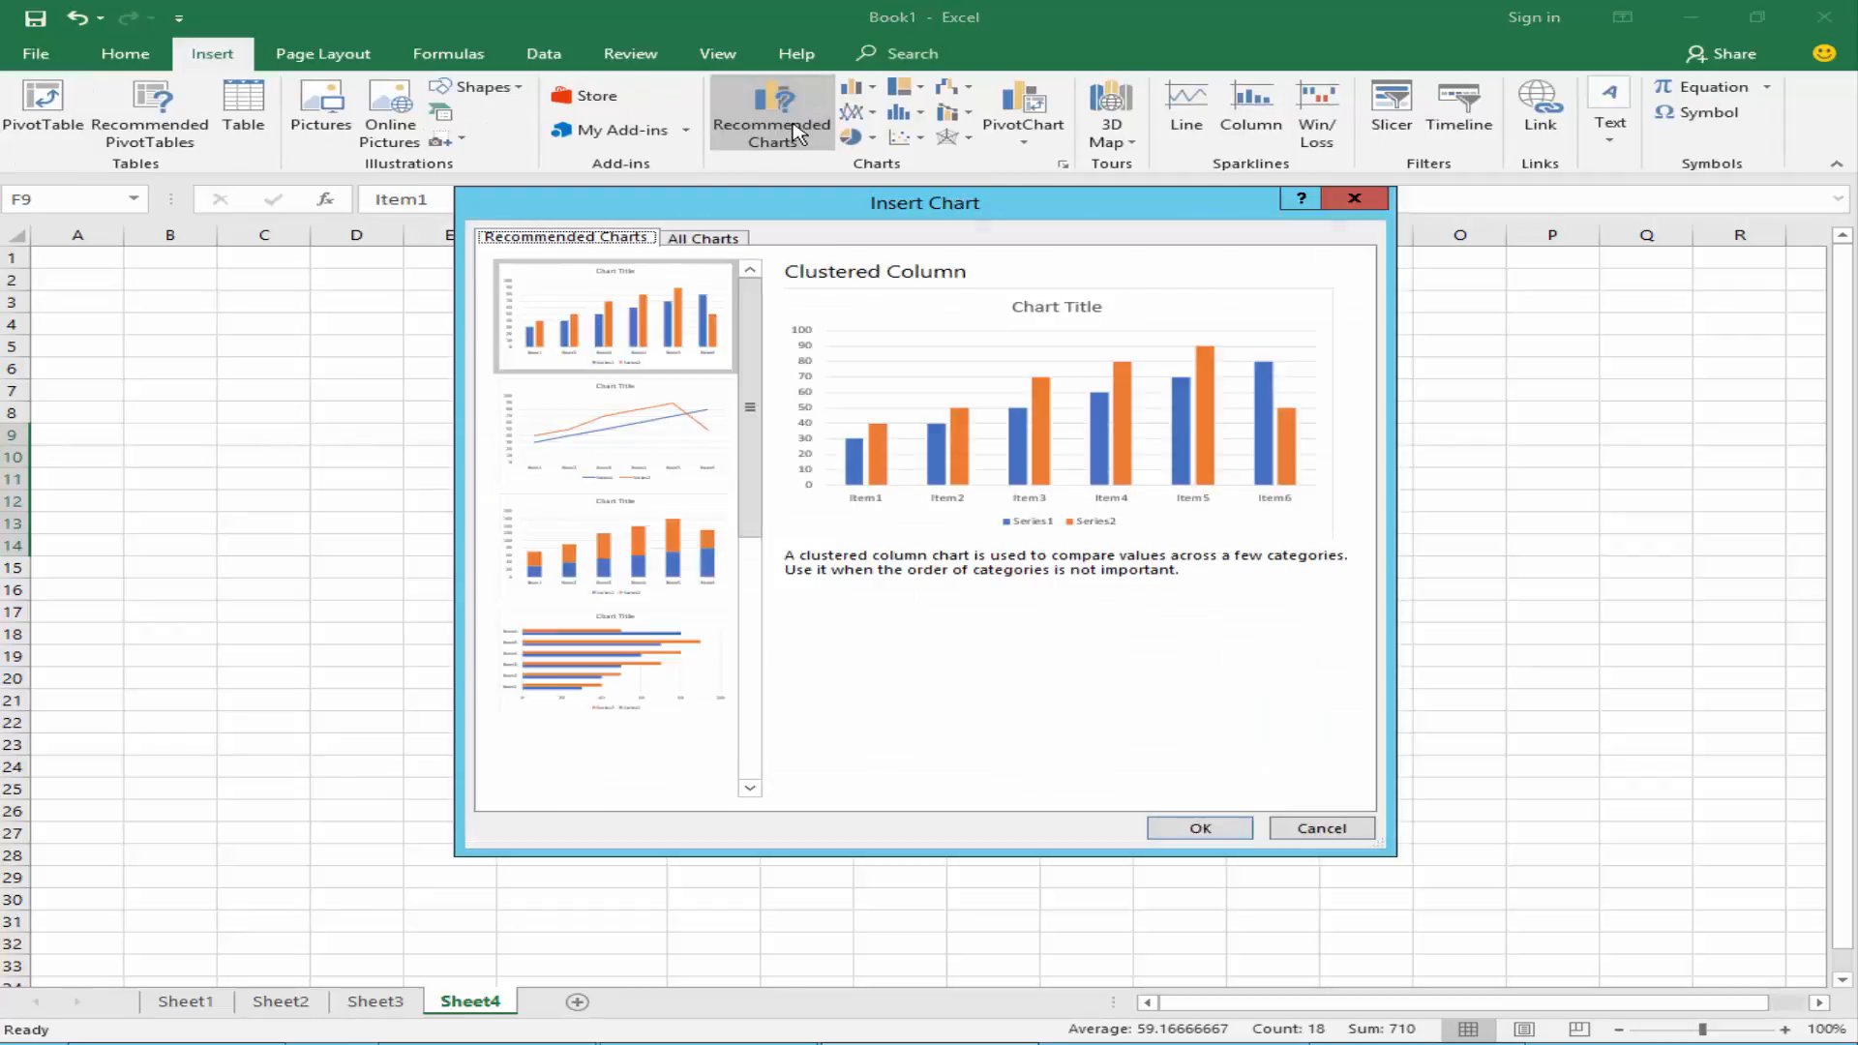
left_click_drag(659, 212, 969, 191)
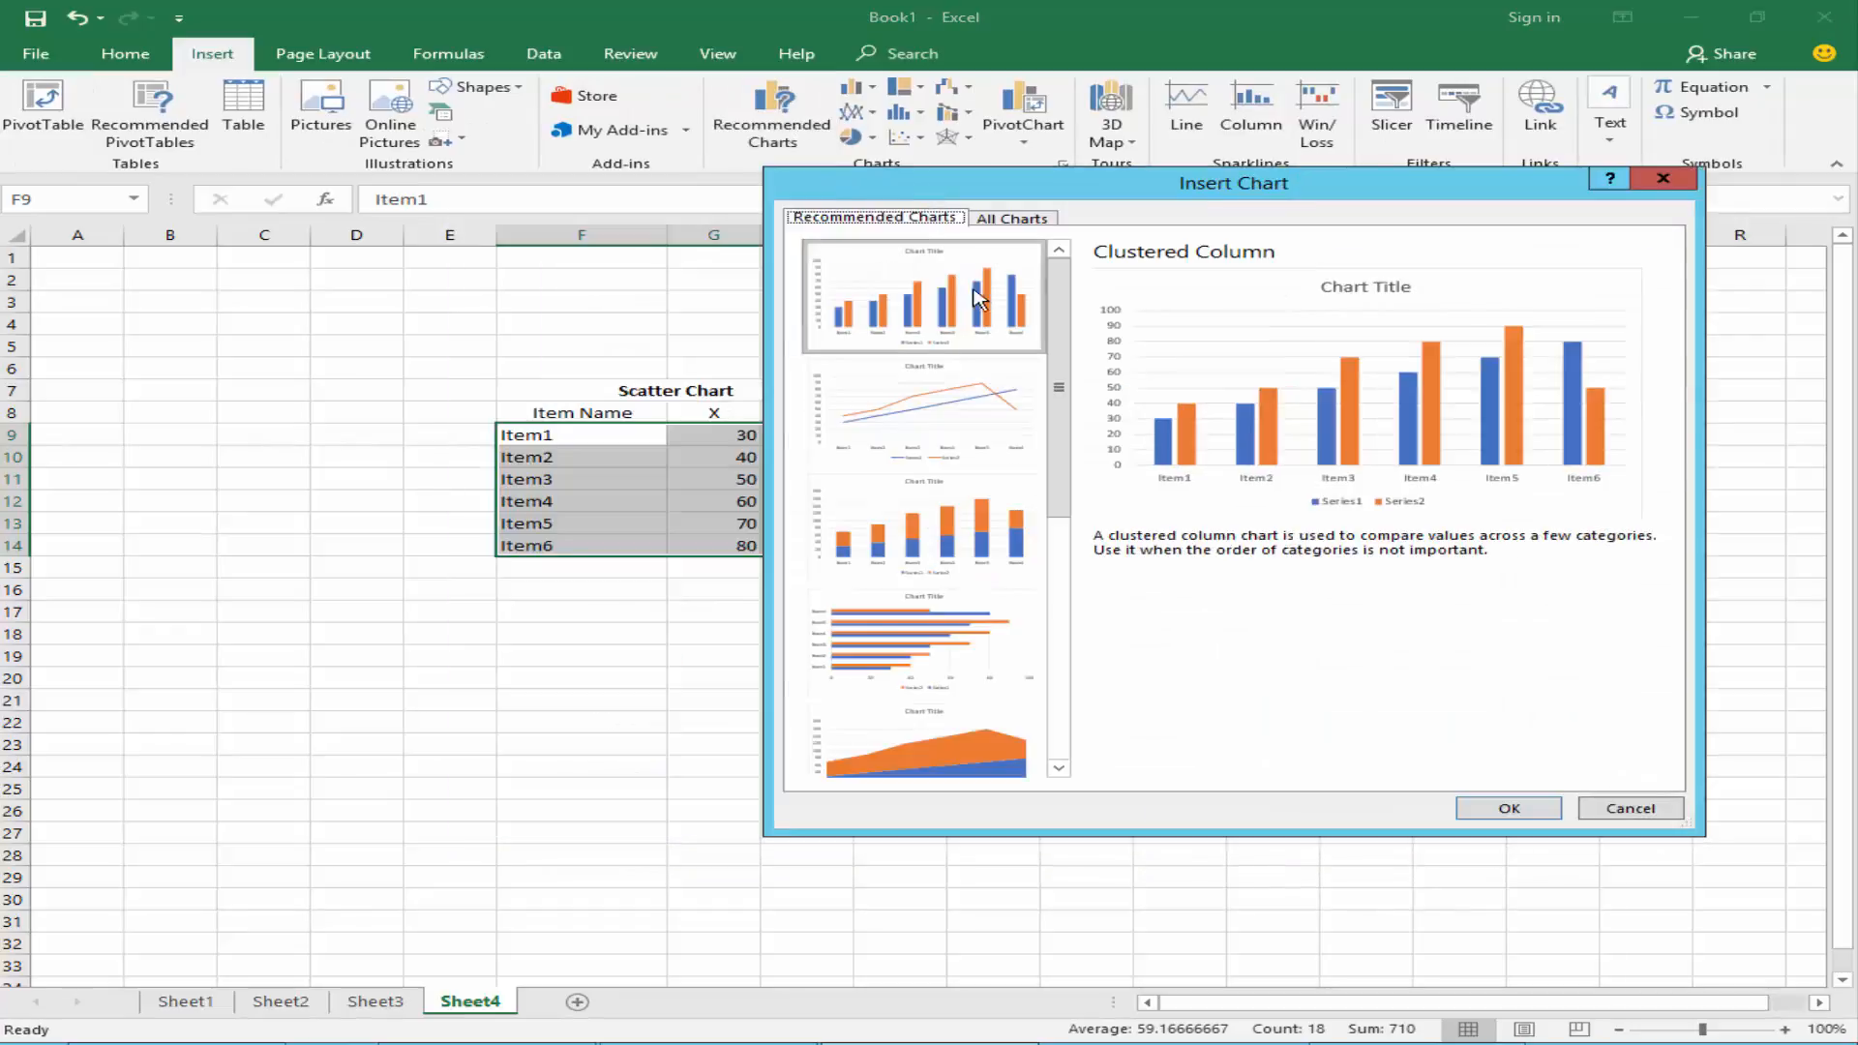
left_click(1011, 217)
left_click(883, 440)
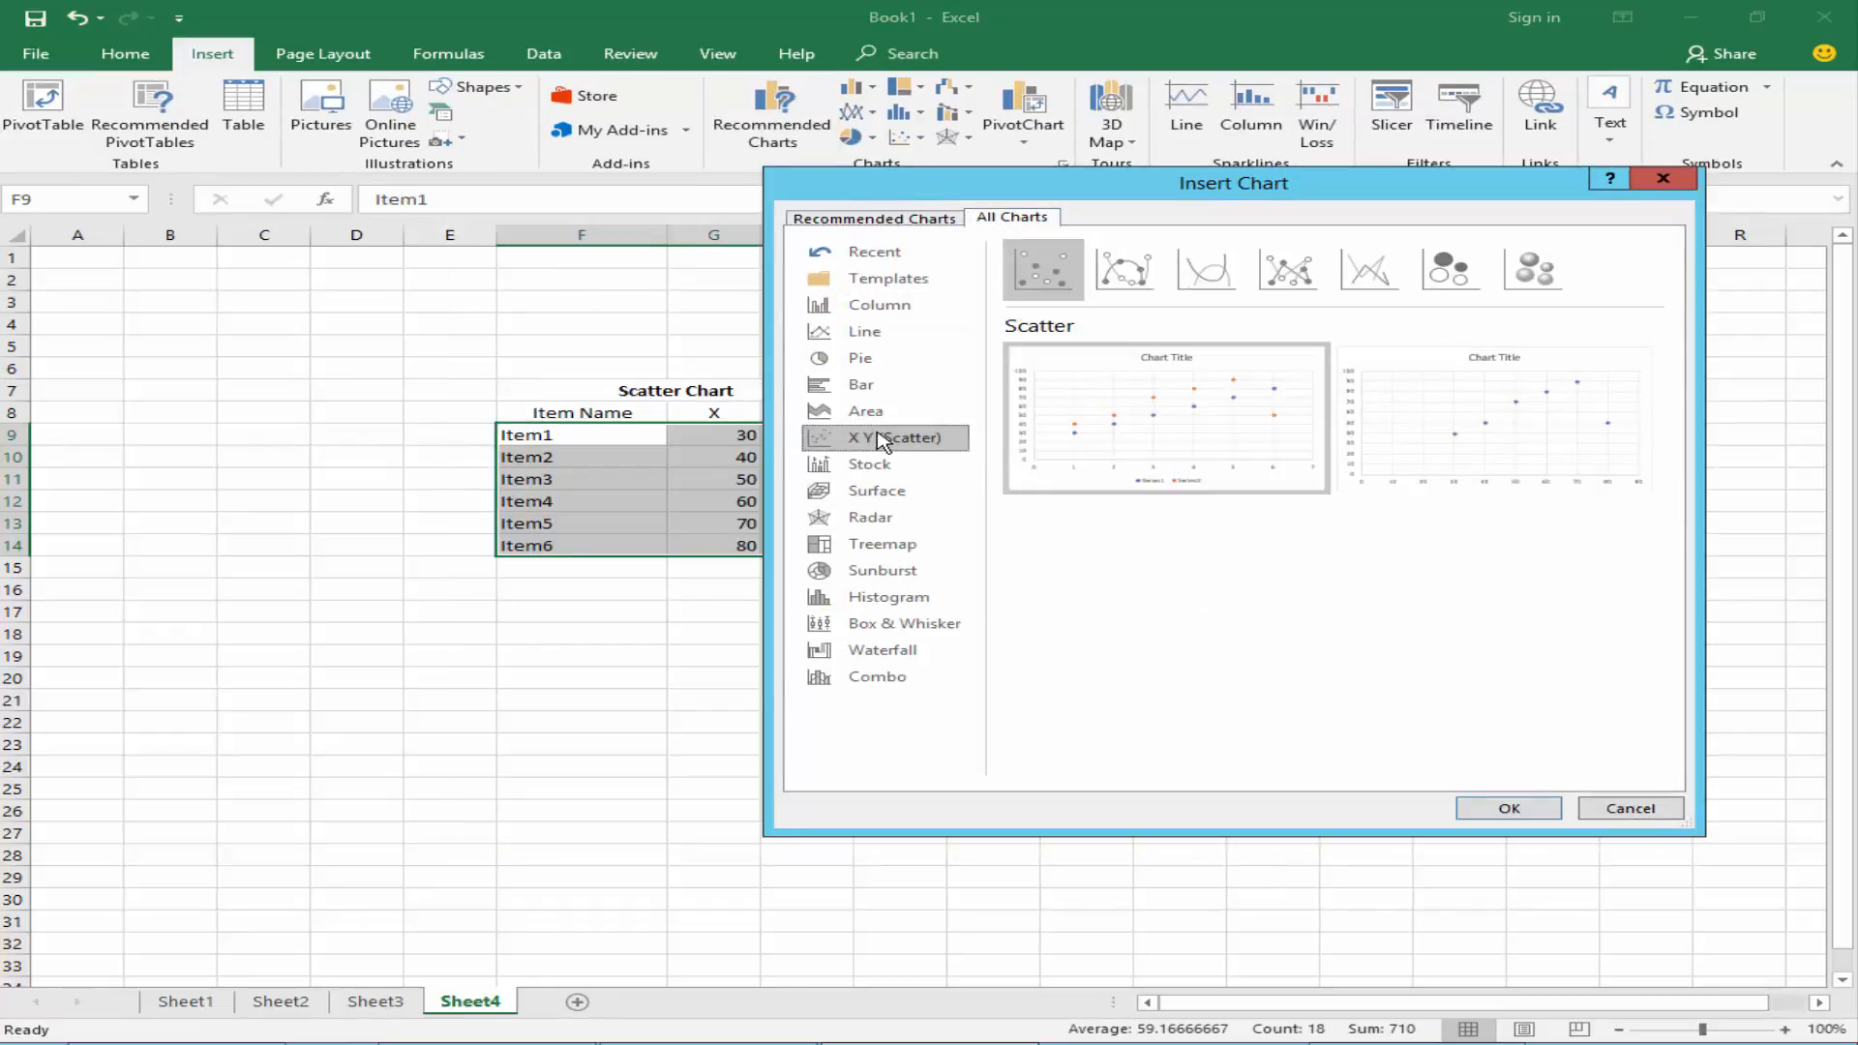
Preview the plain, smooth-line and straight-line scatter subtypes for the data
mouse_move(1162, 445)
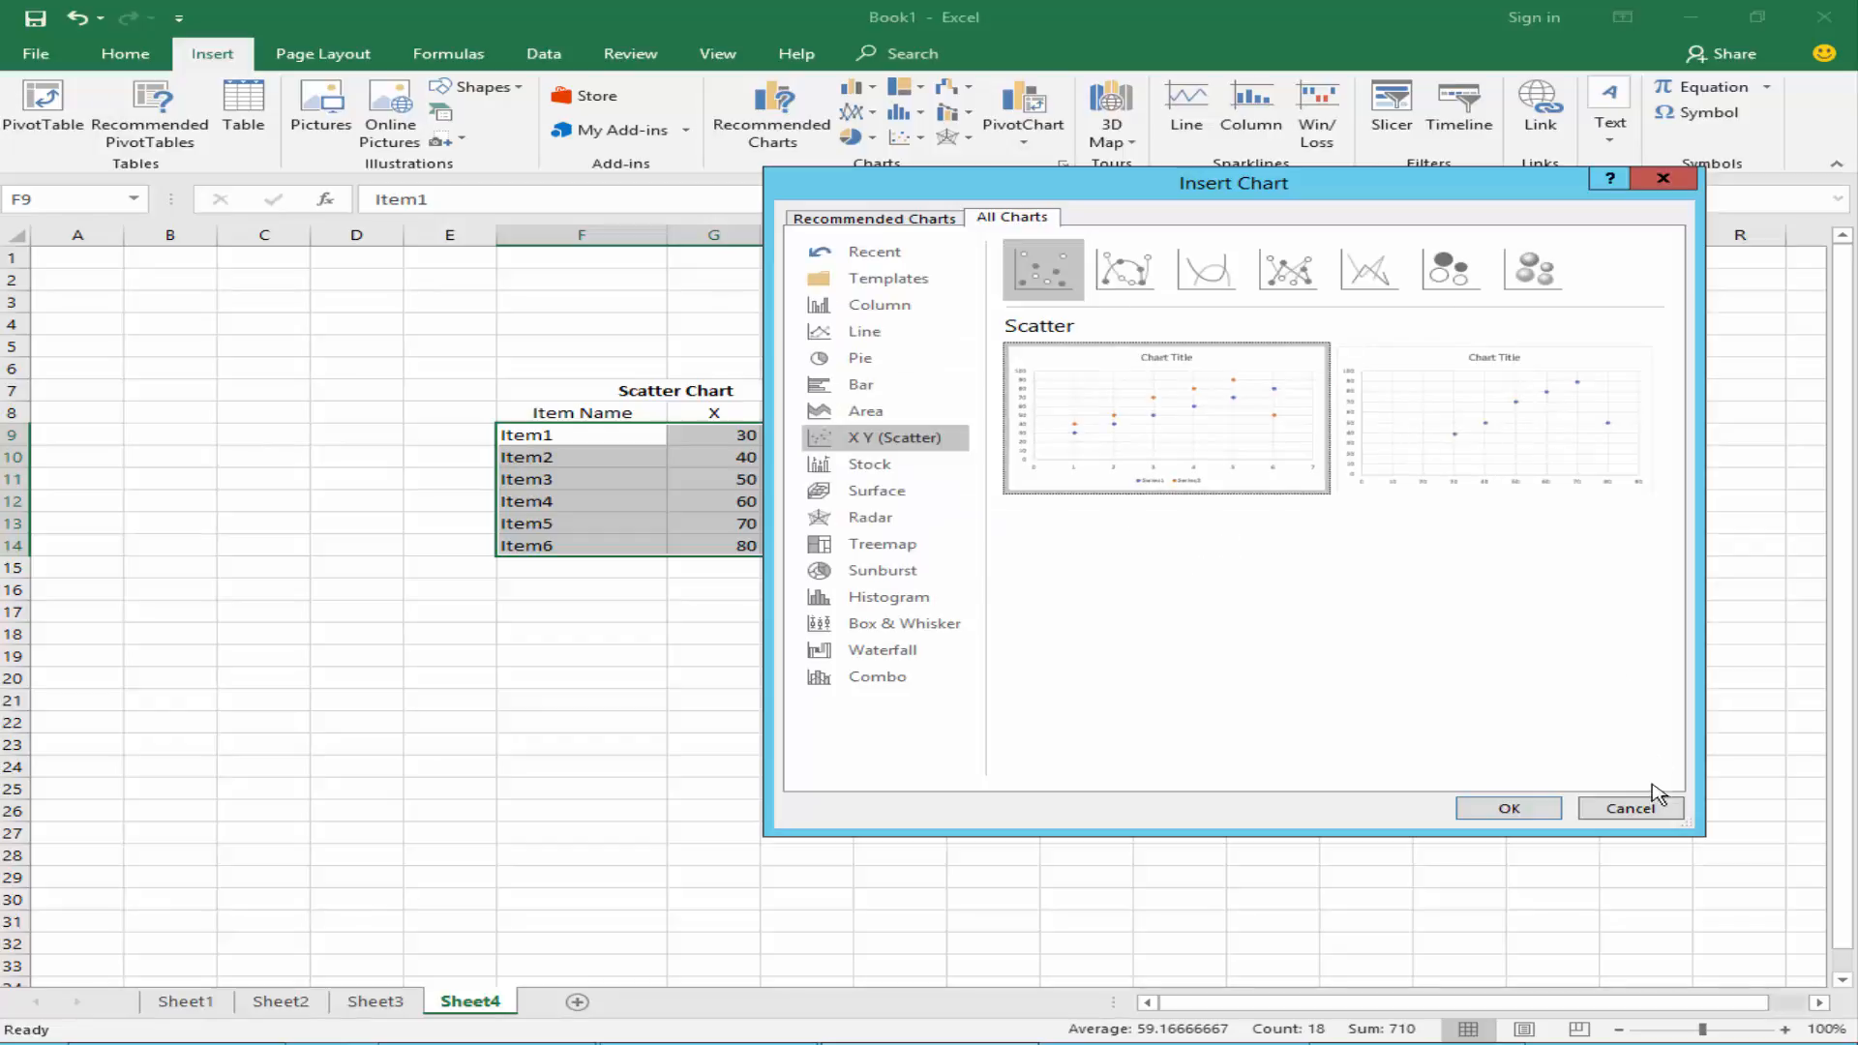
mouse_move(1455, 416)
mouse_move(1062, 402)
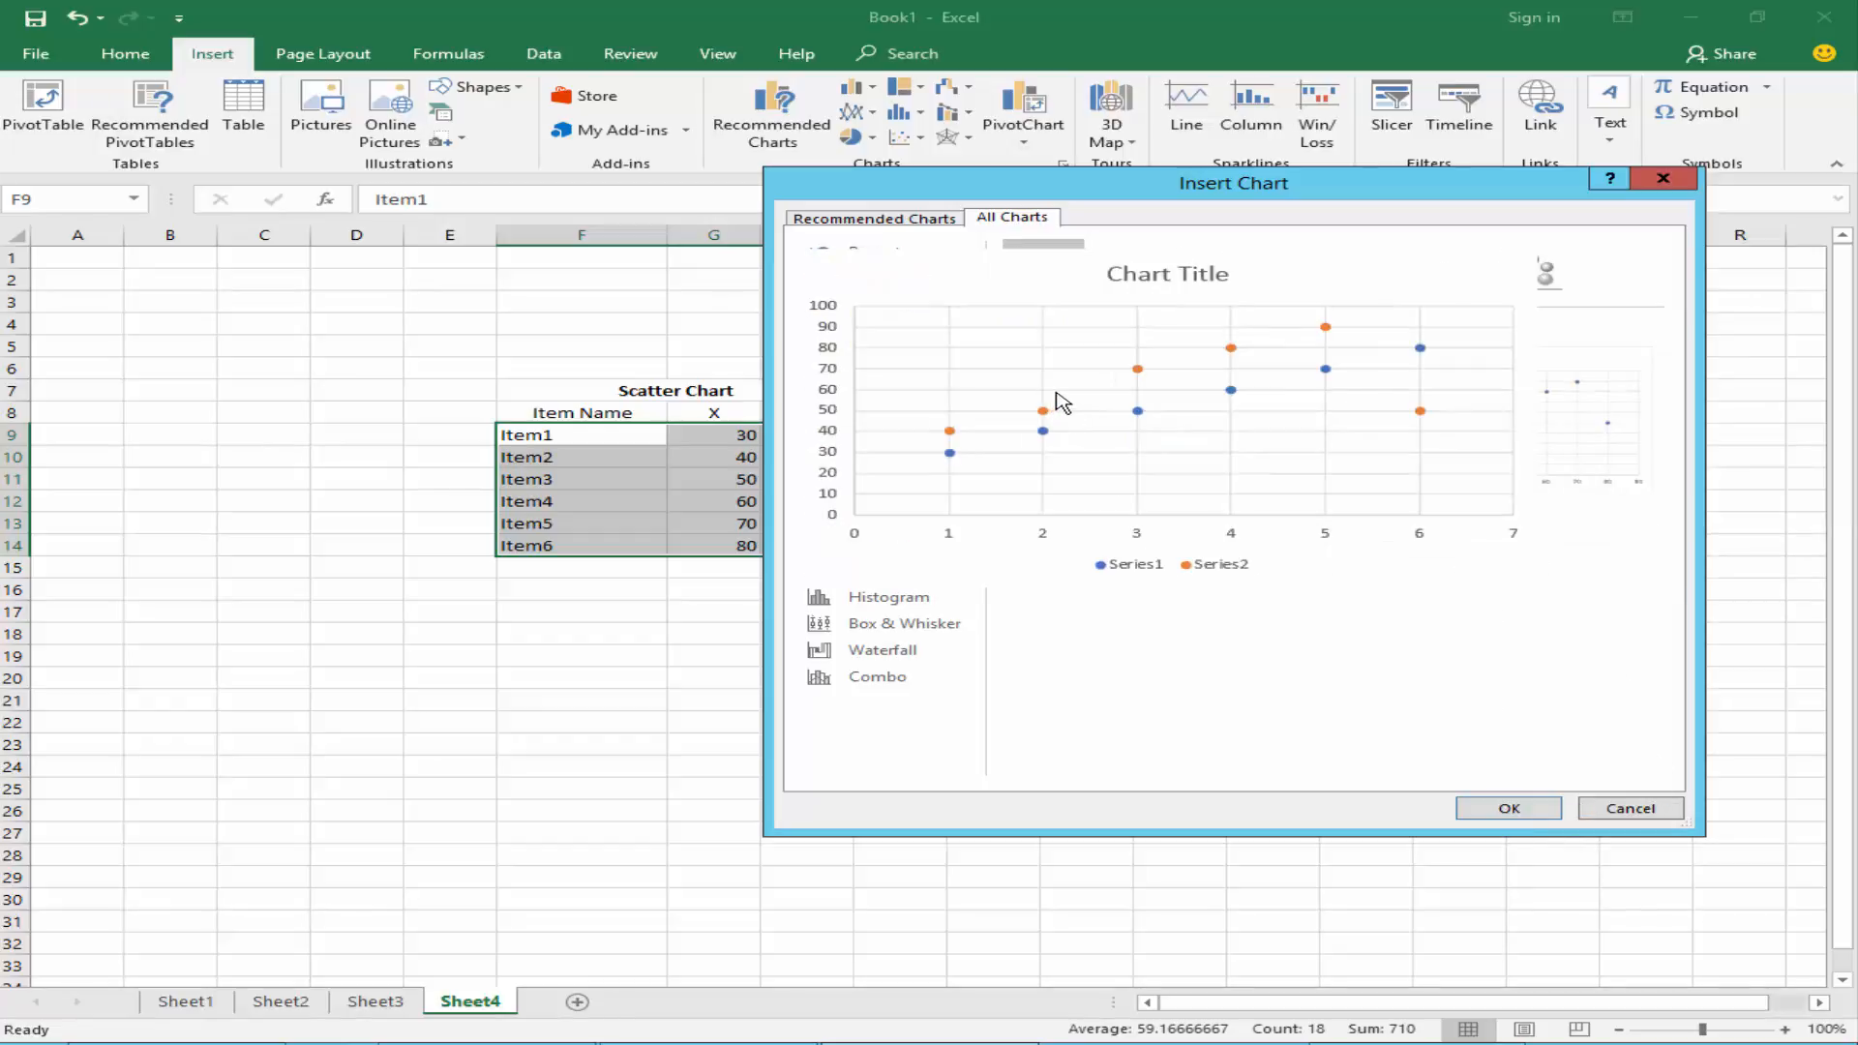
left_click(1124, 269)
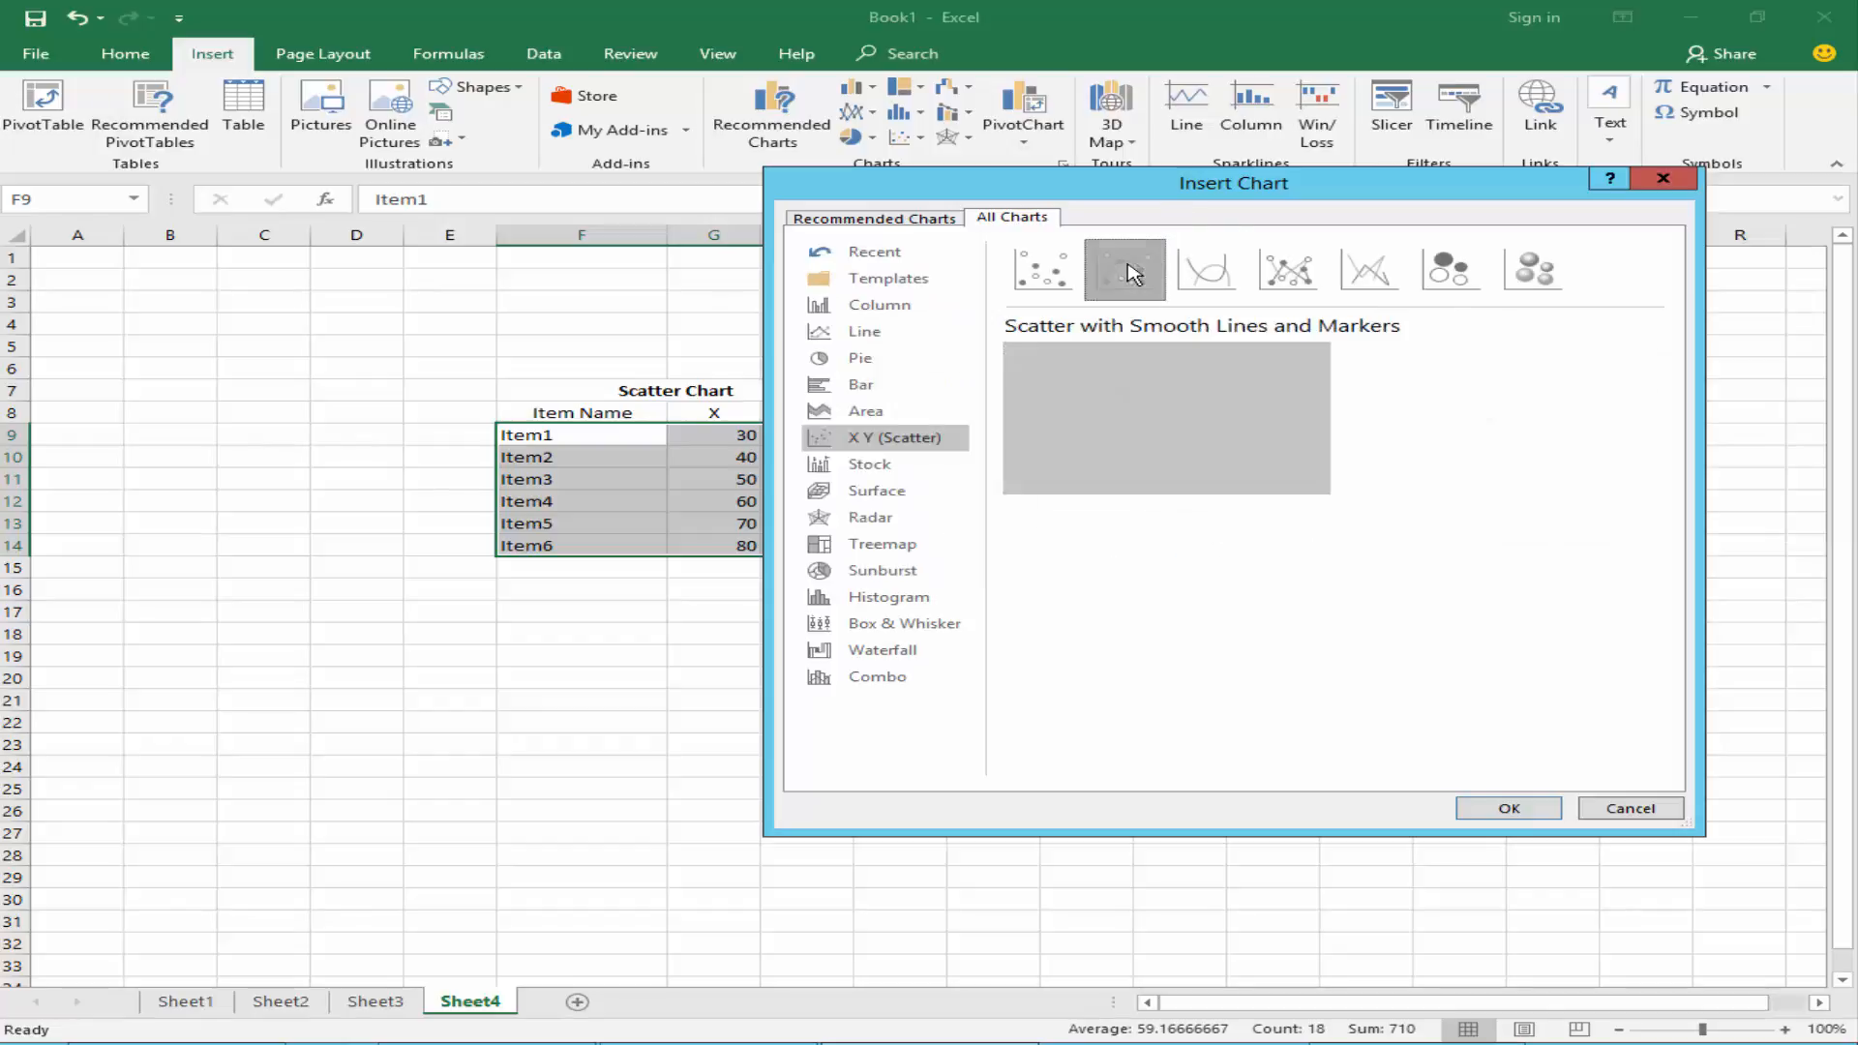
mouse_move(1219, 429)
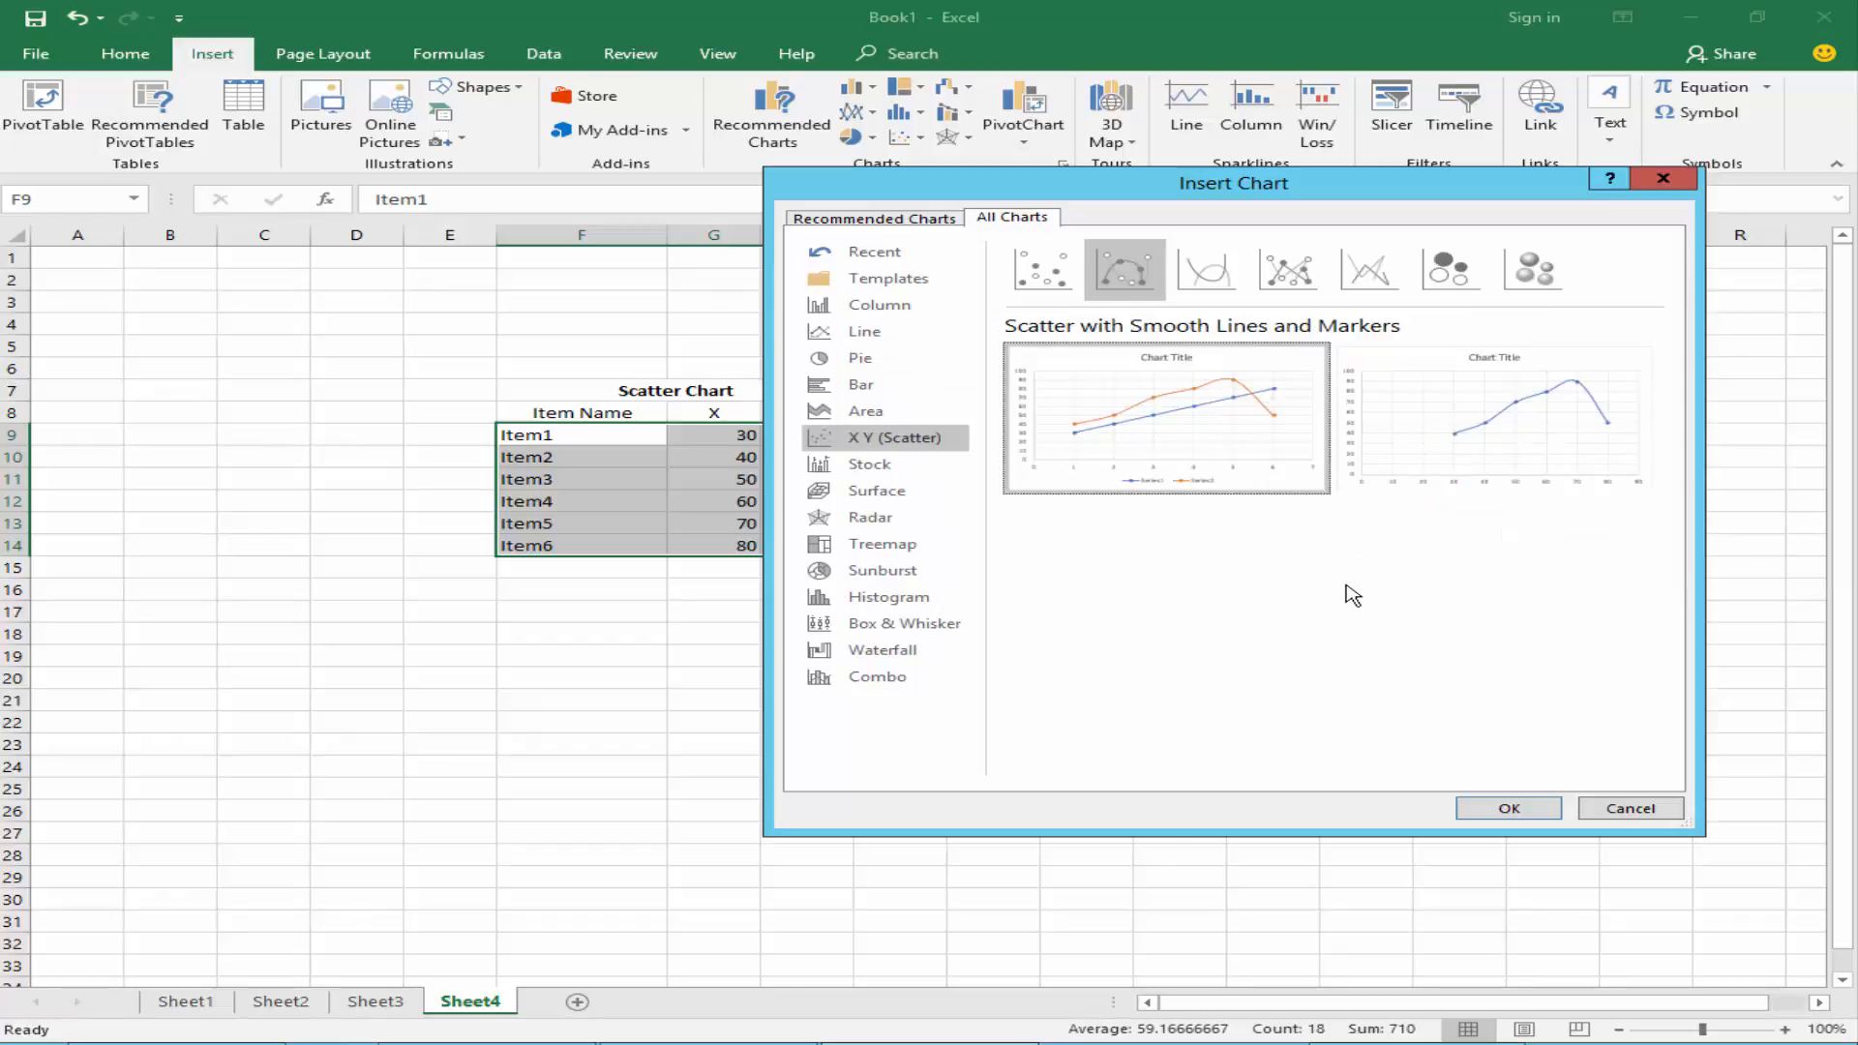
left_click(1225, 273)
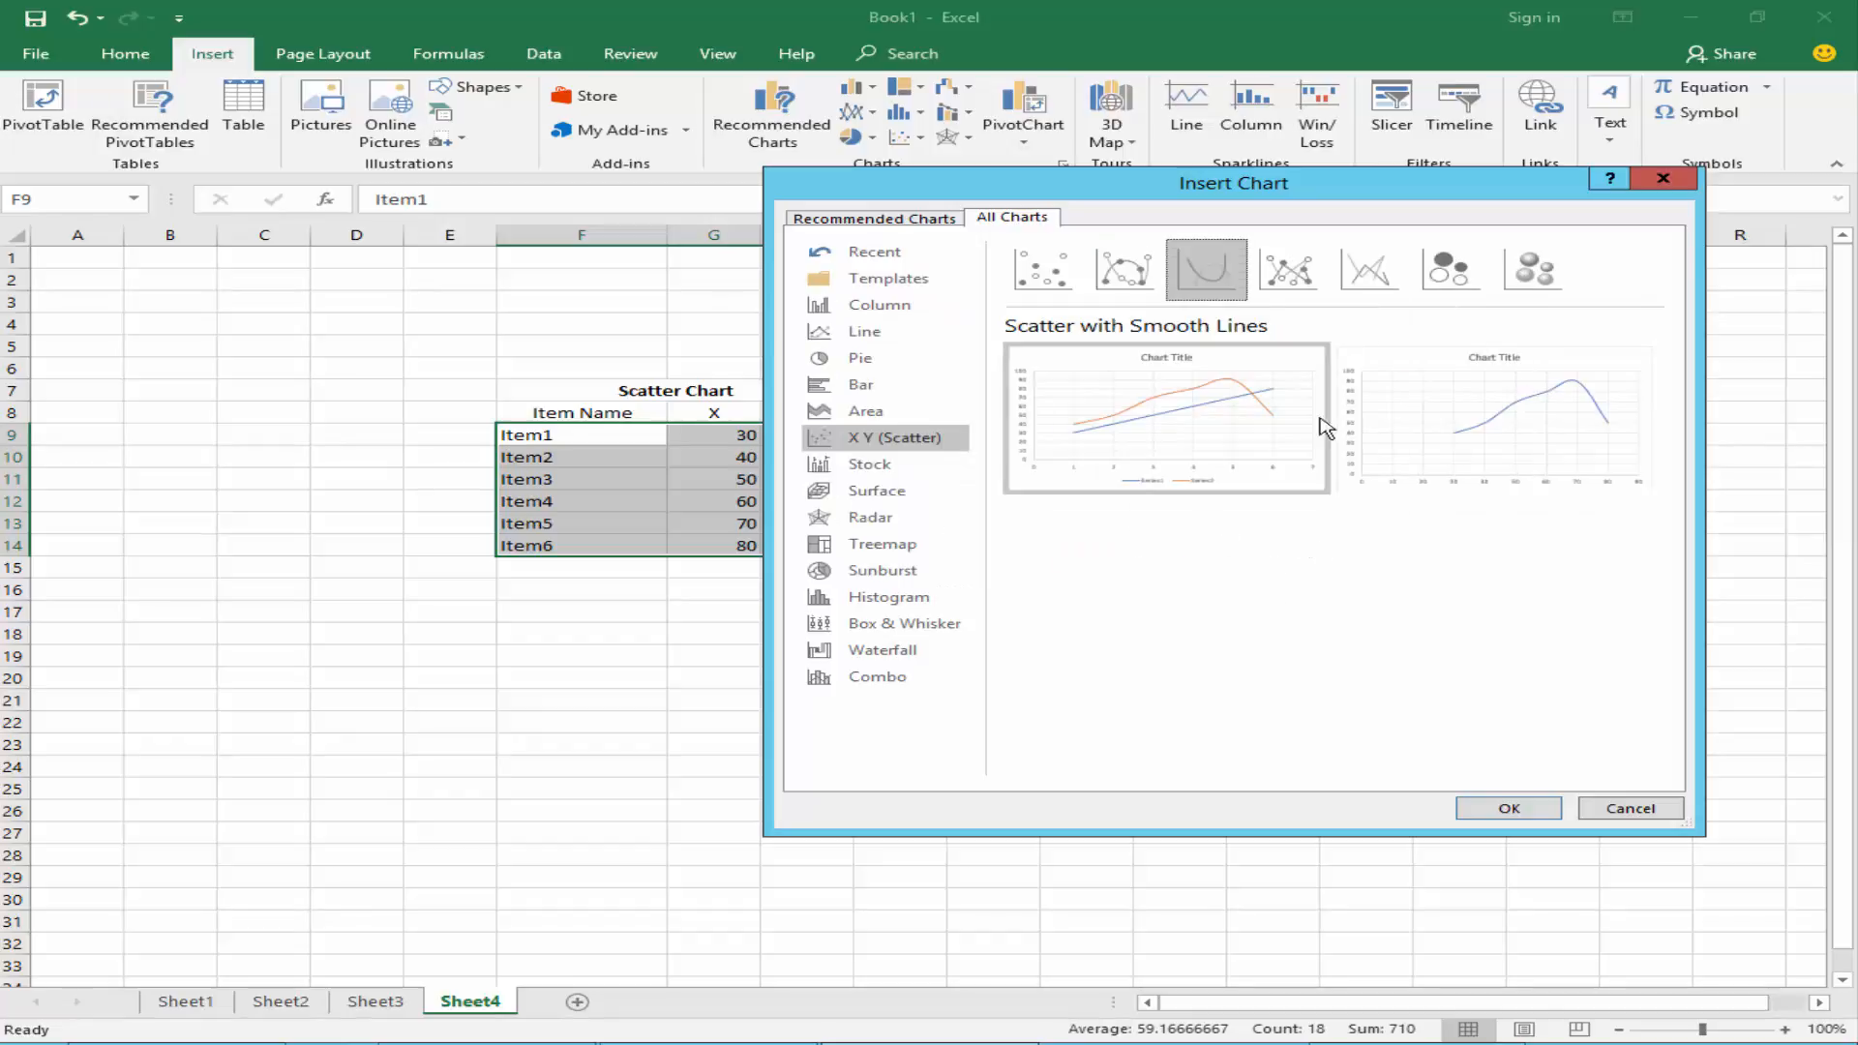
left_click(1307, 275)
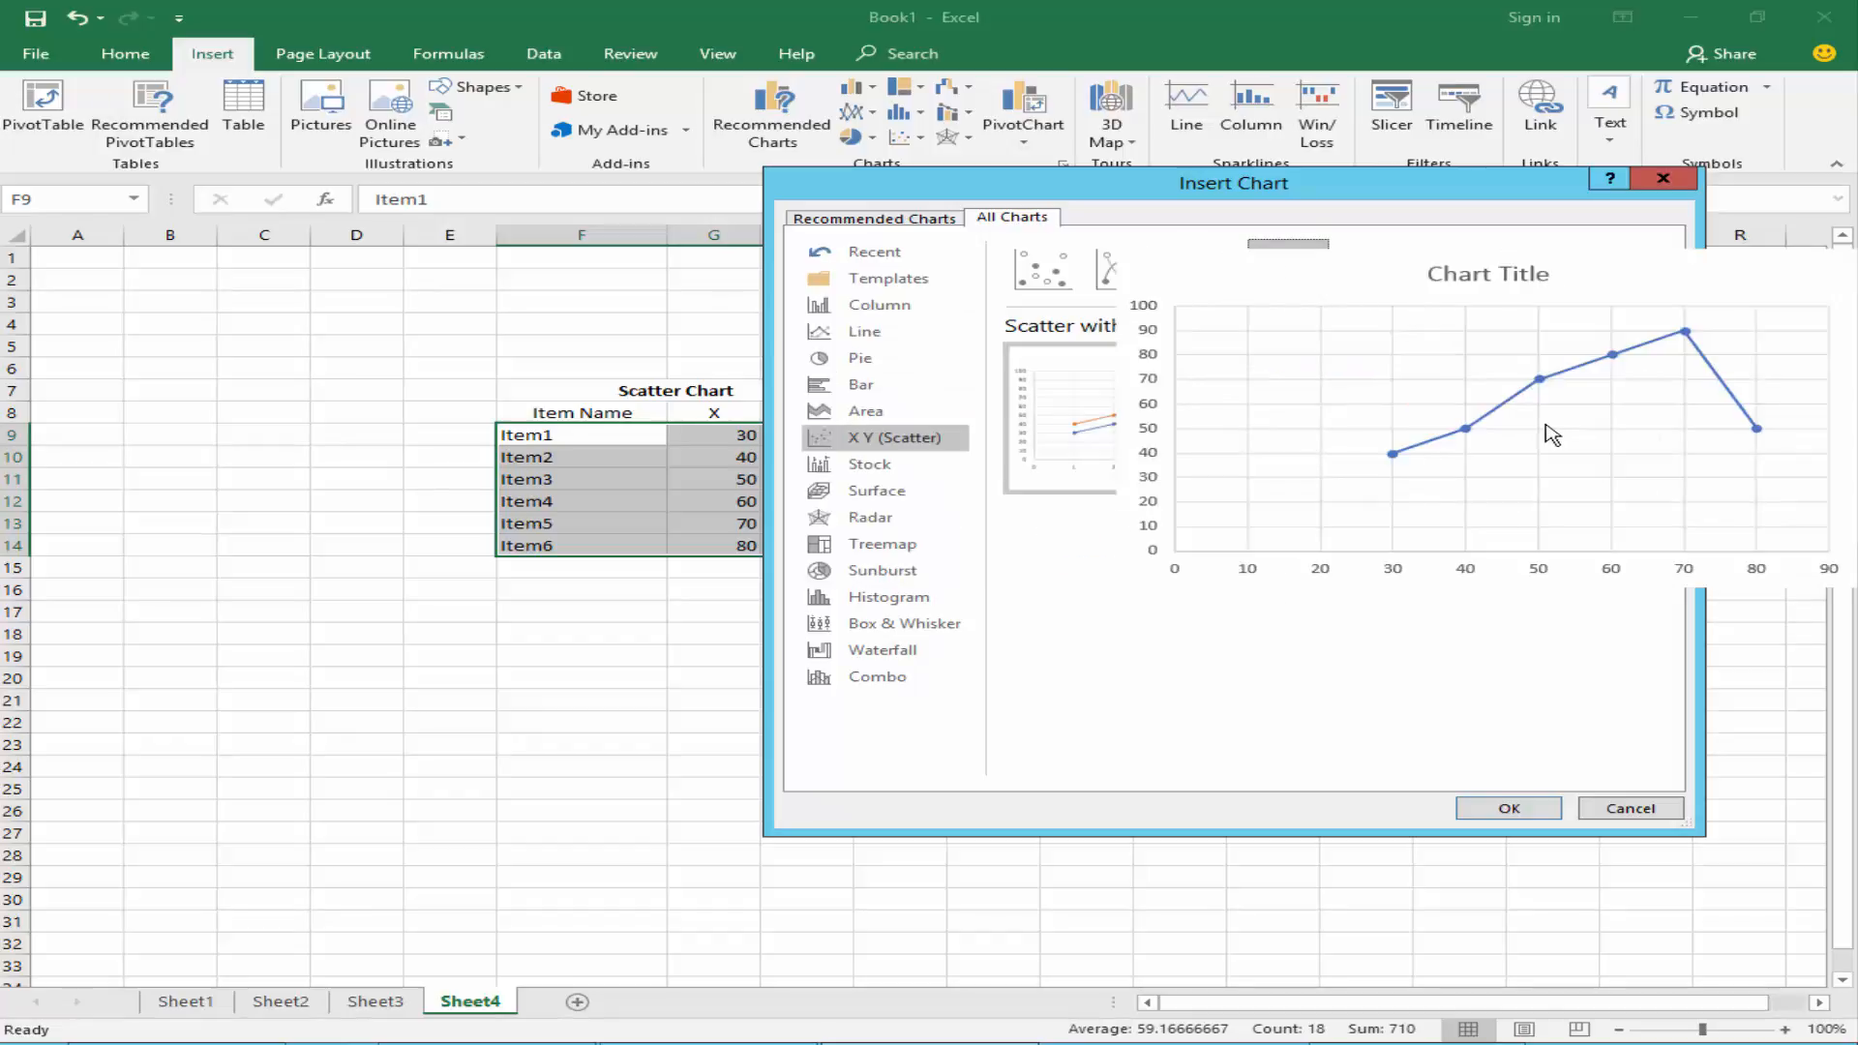
Insert the plain Scatter chart with two series and position it directly below the data table
left_click(1060, 278)
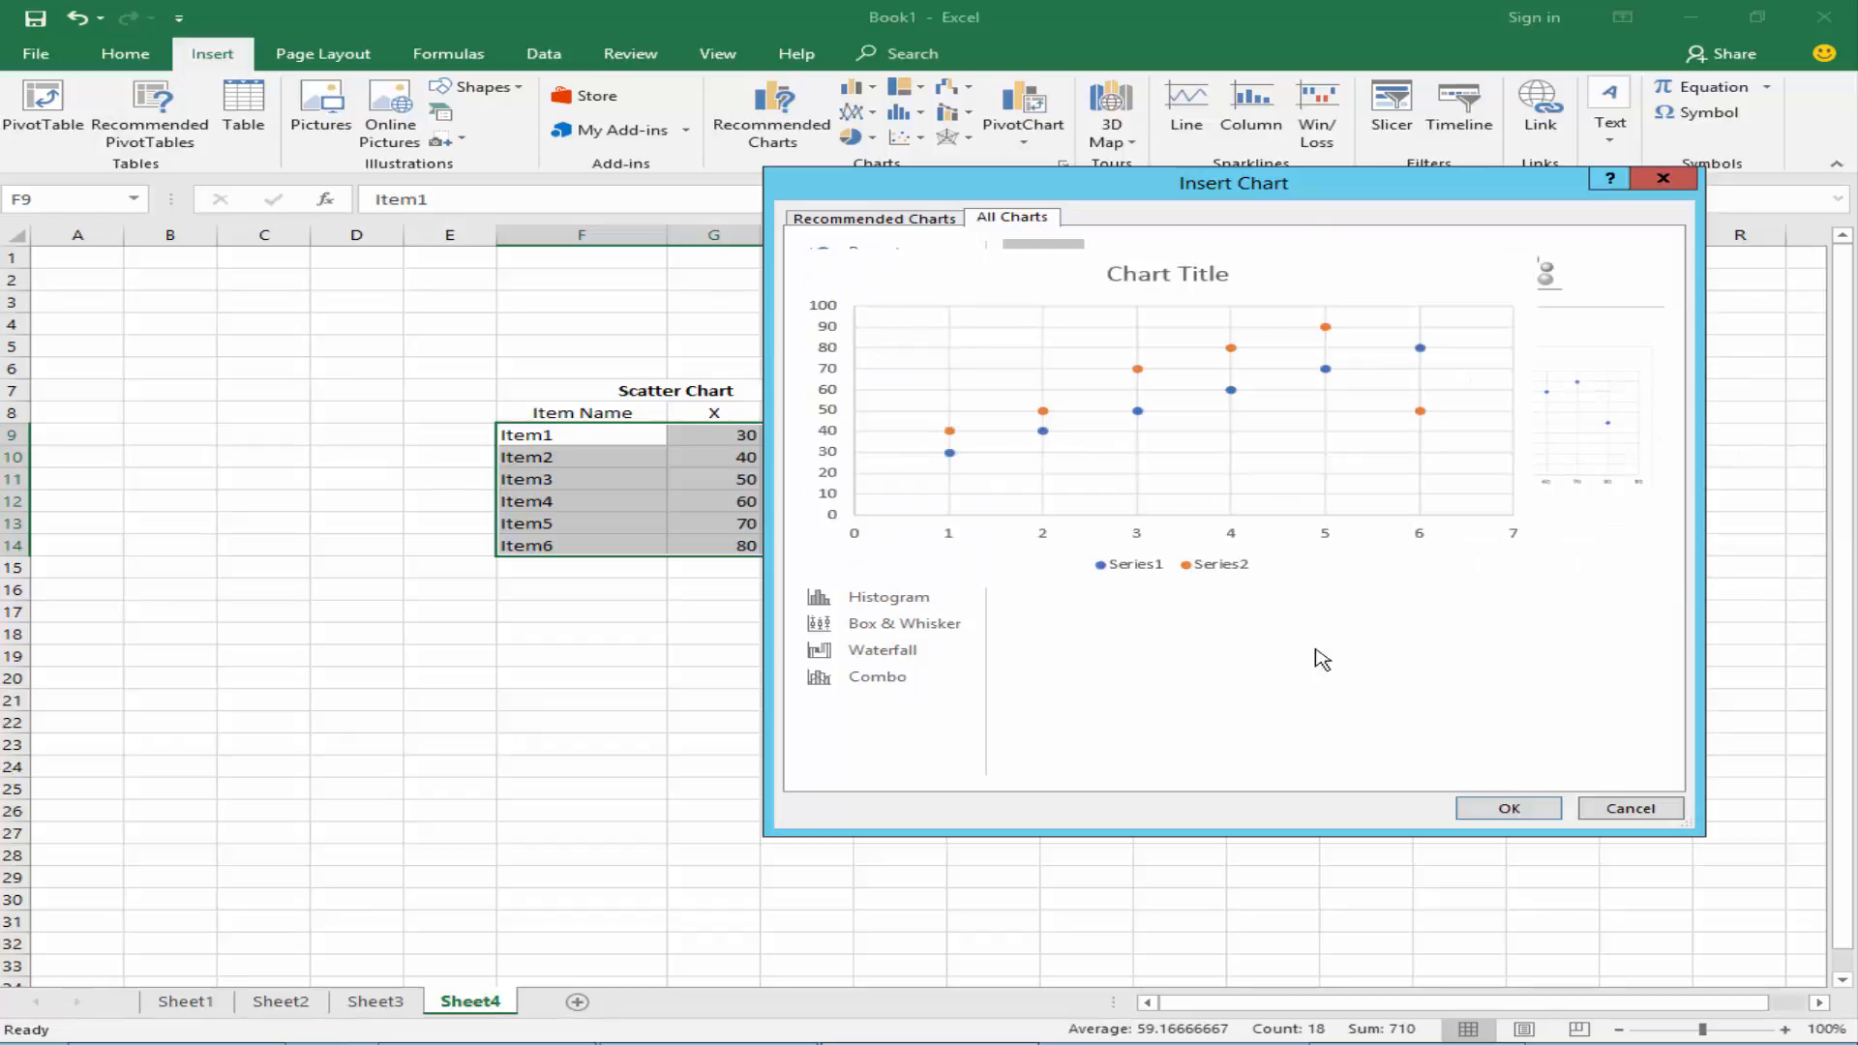
left_click(1506, 809)
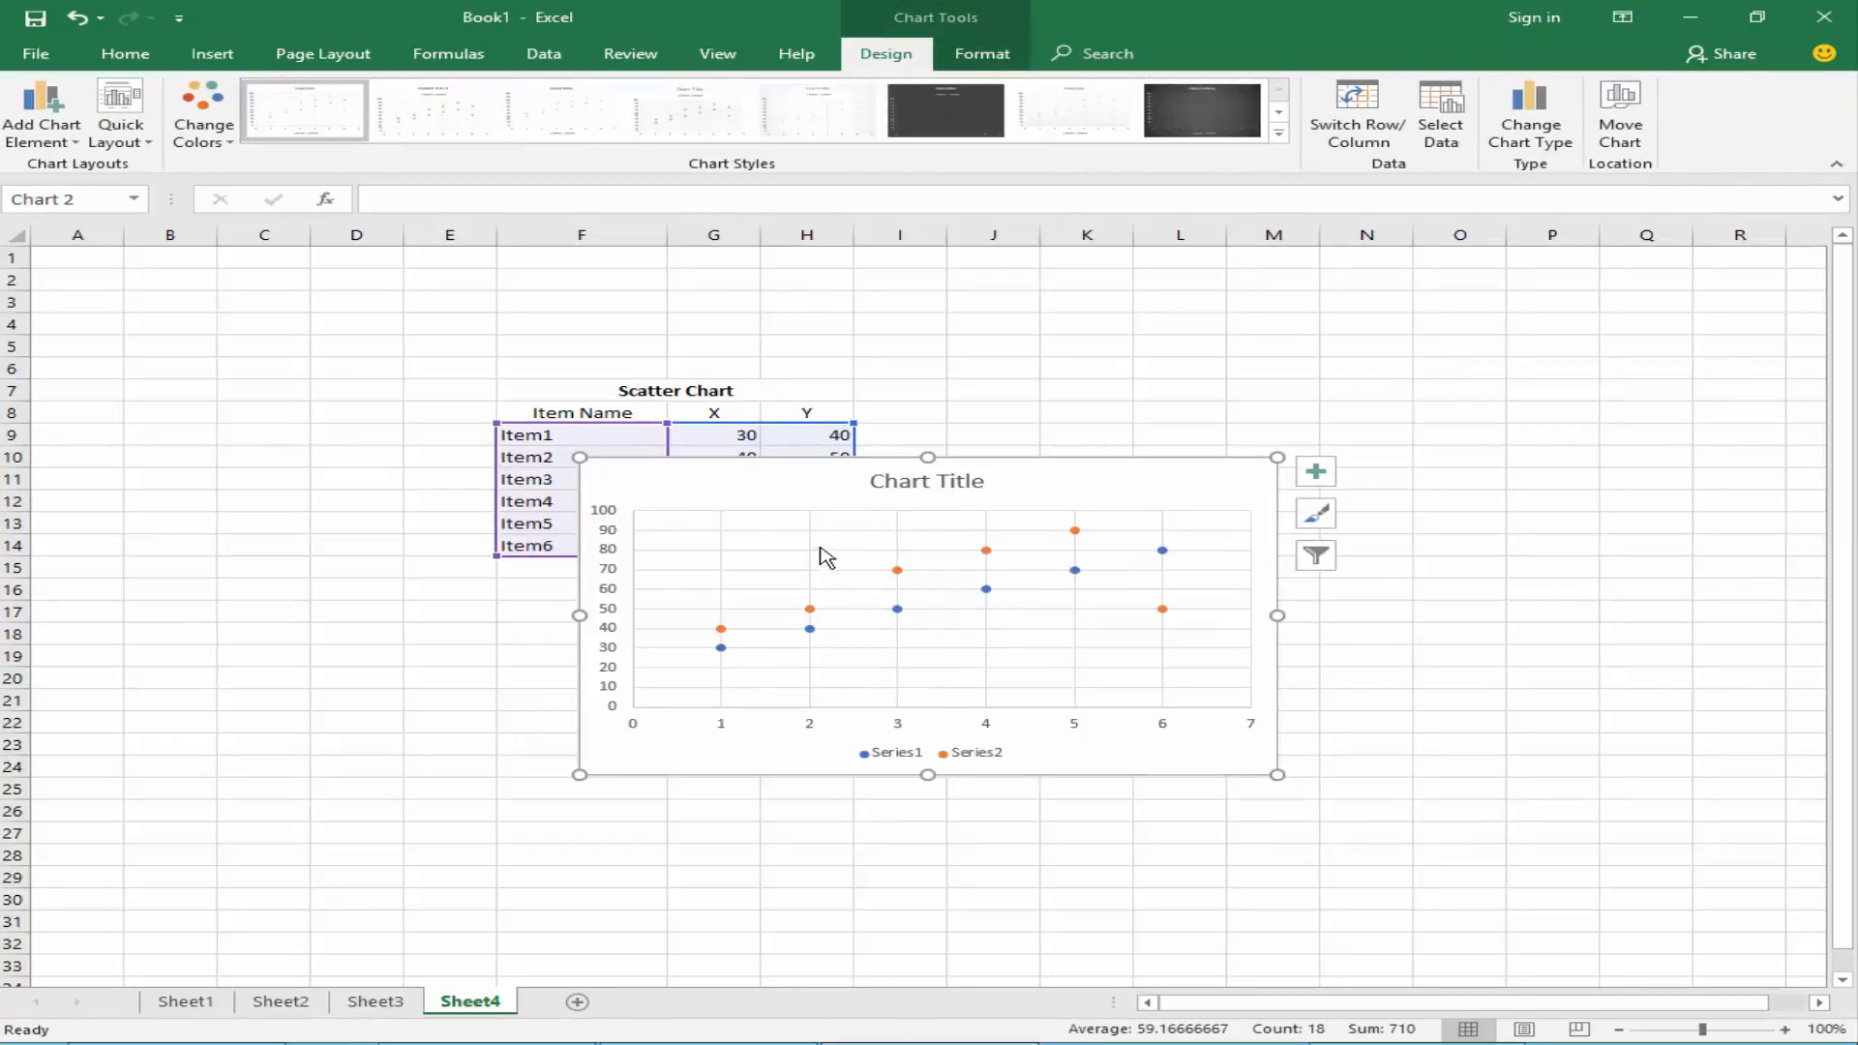
left_click_drag(725, 490, 701, 603)
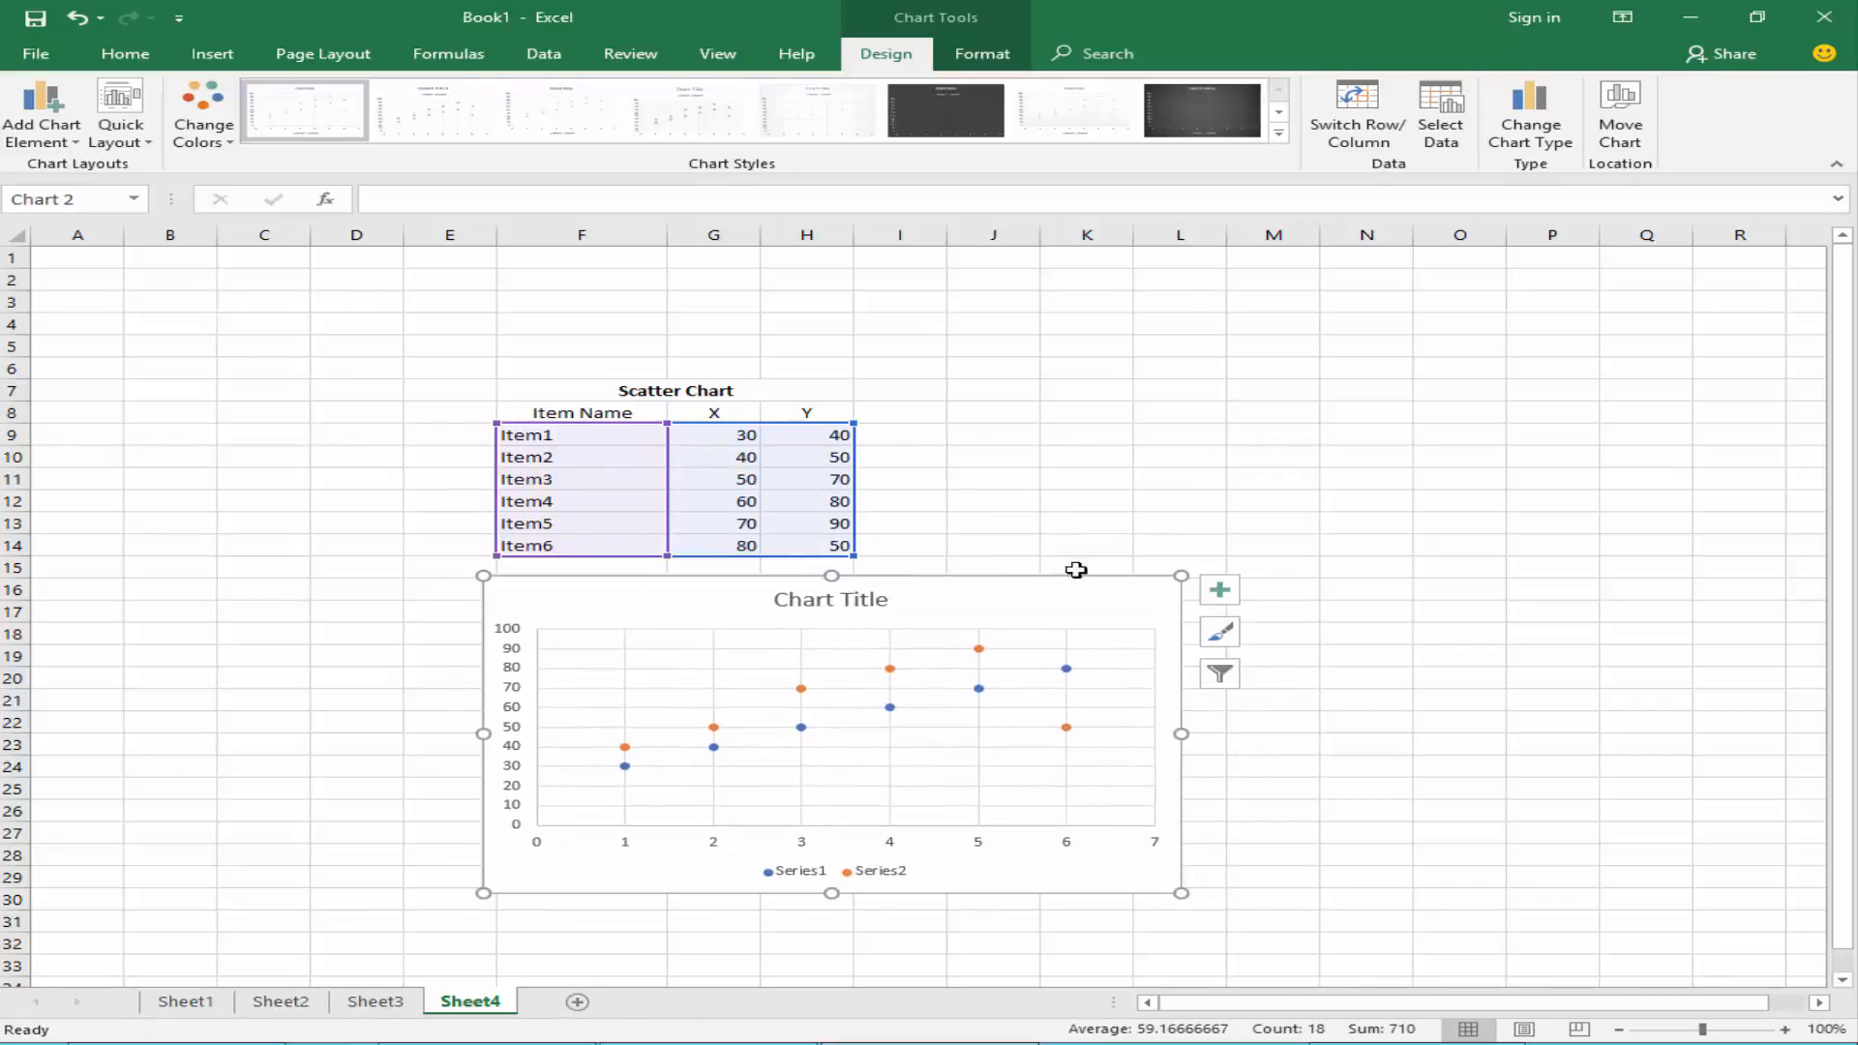
Check the Series1 legend entry's formatting options and the list of available chart elements
scroll(1275, 642, "down", 3)
scroll(1271, 645, "up", 1)
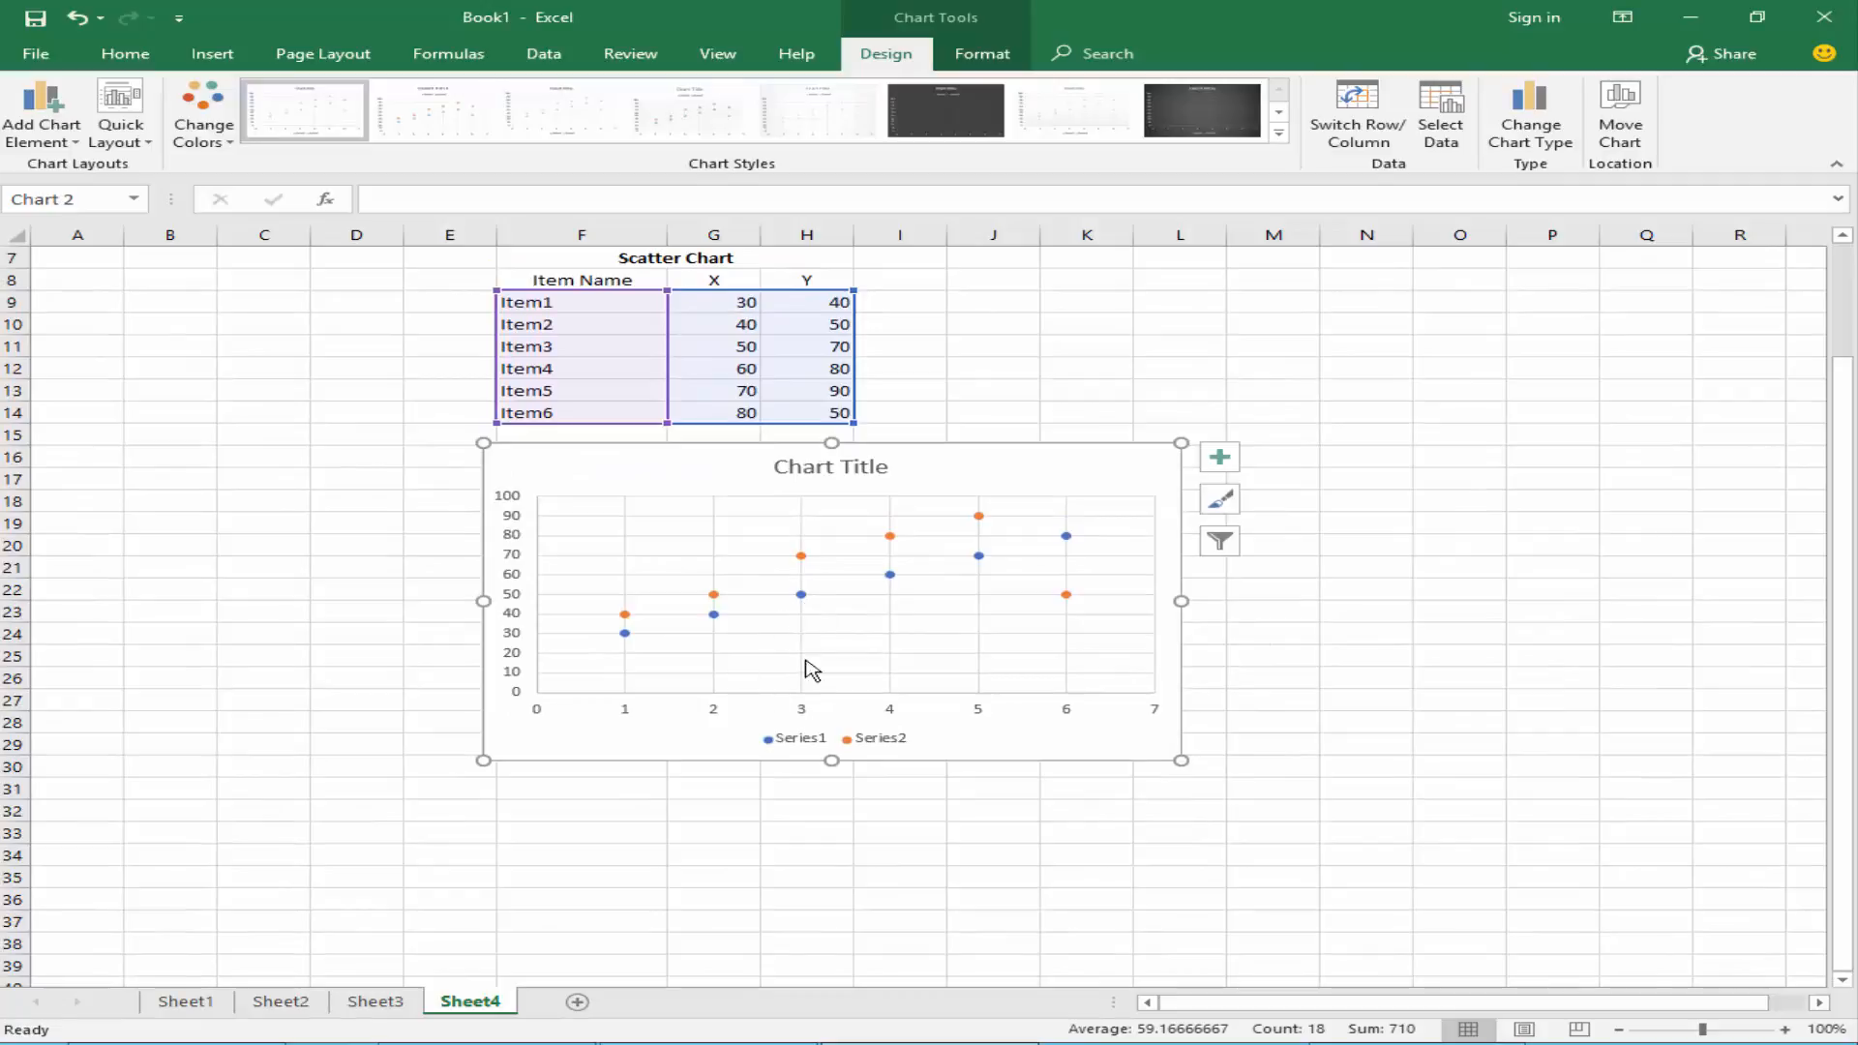
left_click(770, 743)
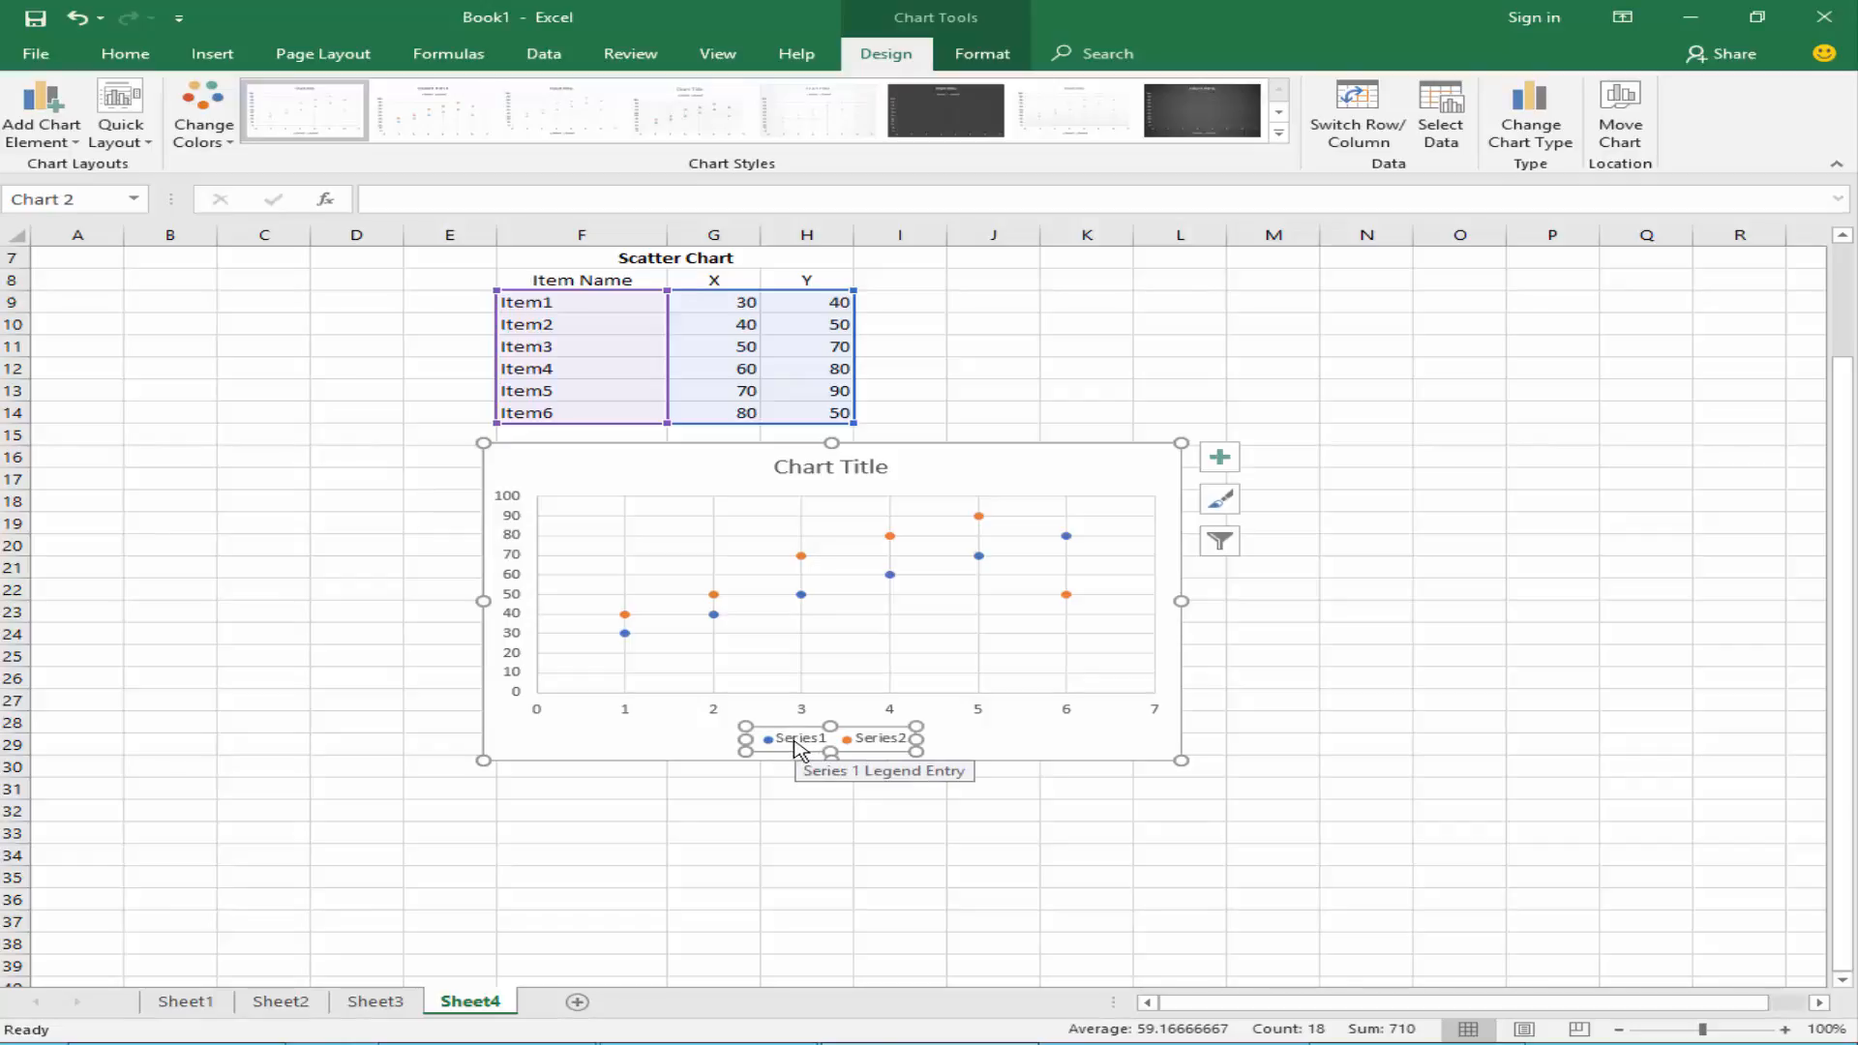
double_click(794, 741)
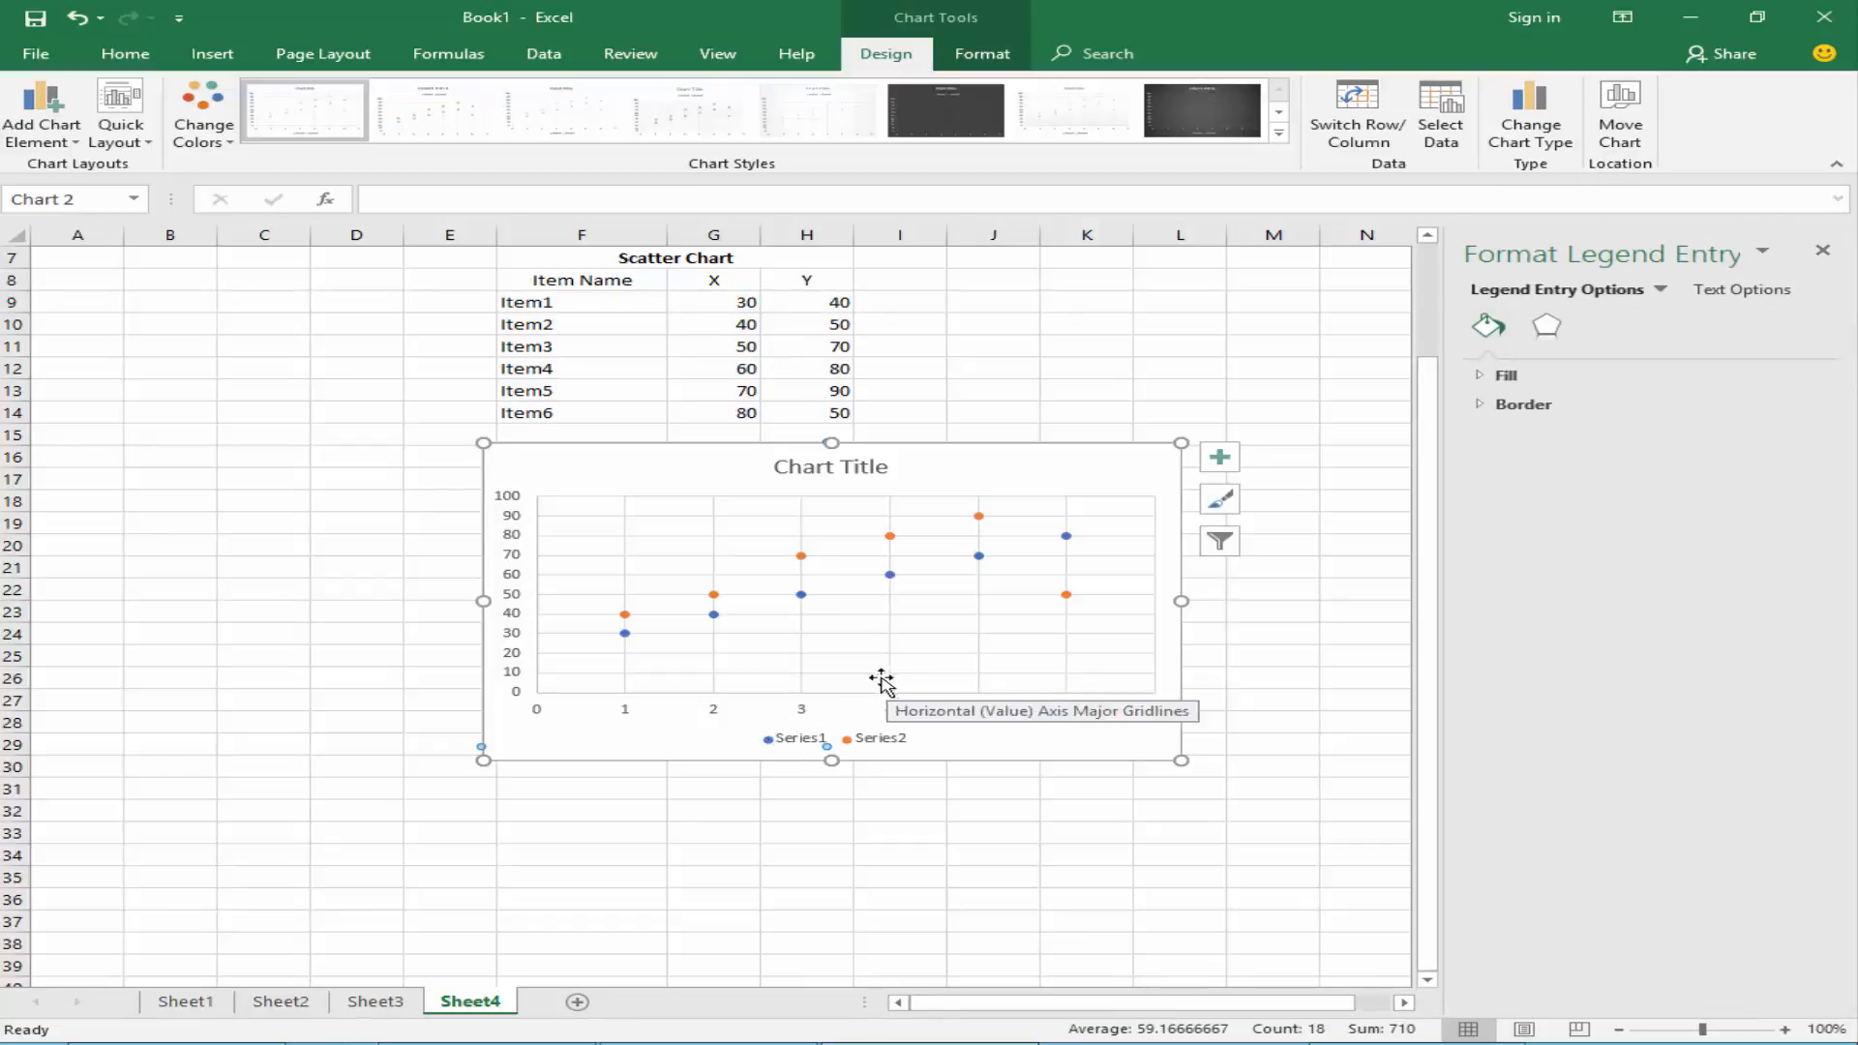
left_click(1221, 458)
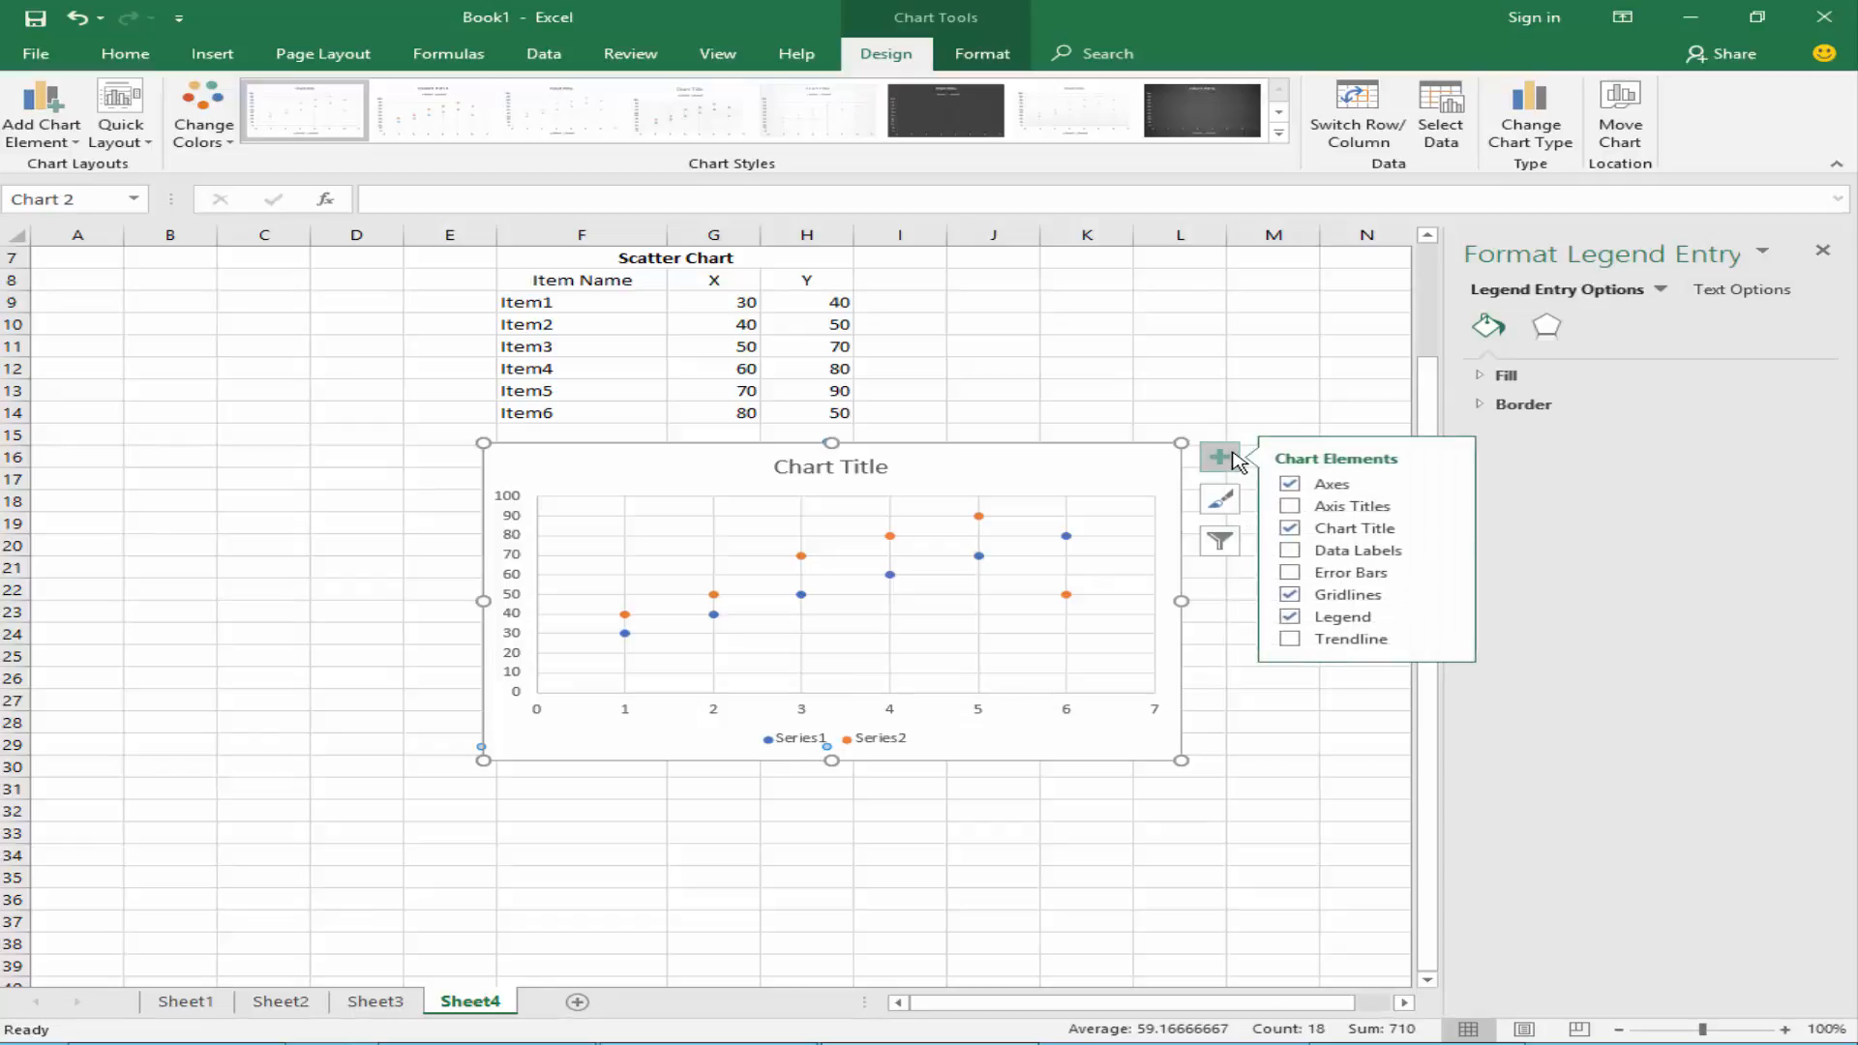
left_click(1224, 460)
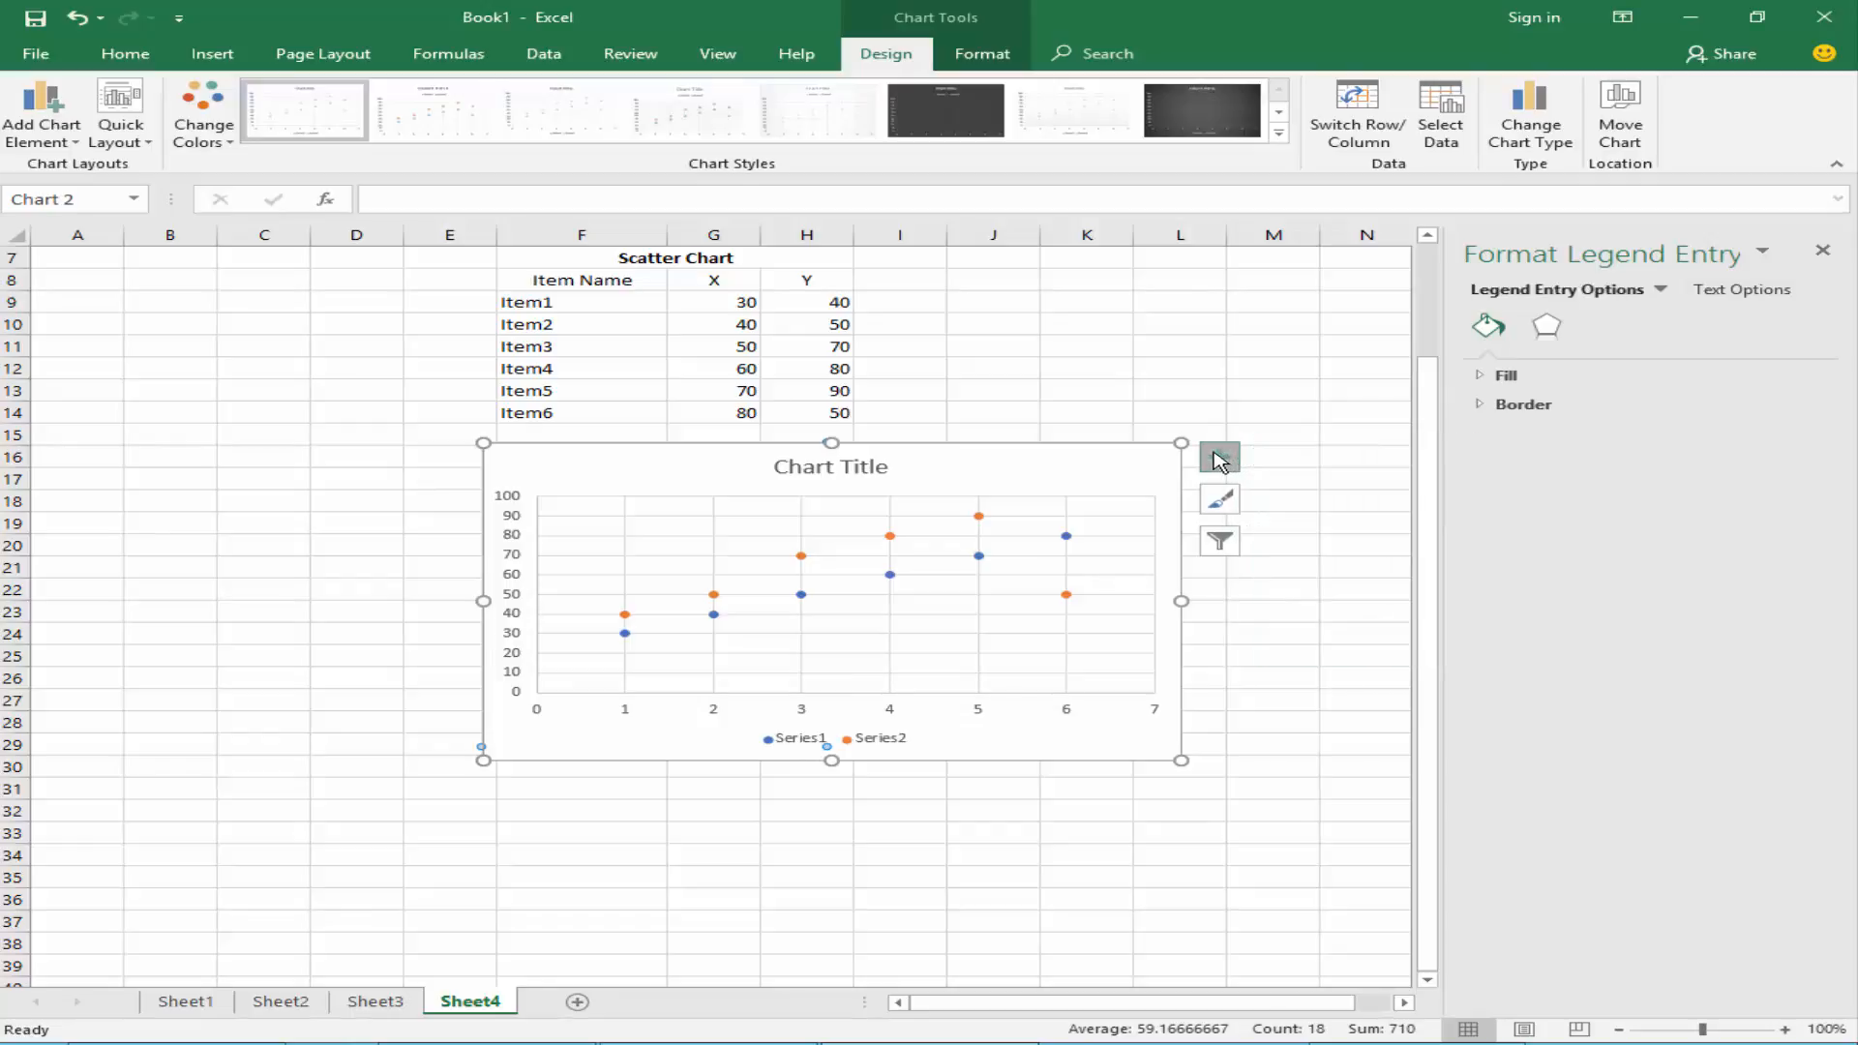
left_click(1095, 467)
Compare the legend's Series1 and Series2 entries with the X header in G8 and inspect the legend's formatting options
left_click(799, 744)
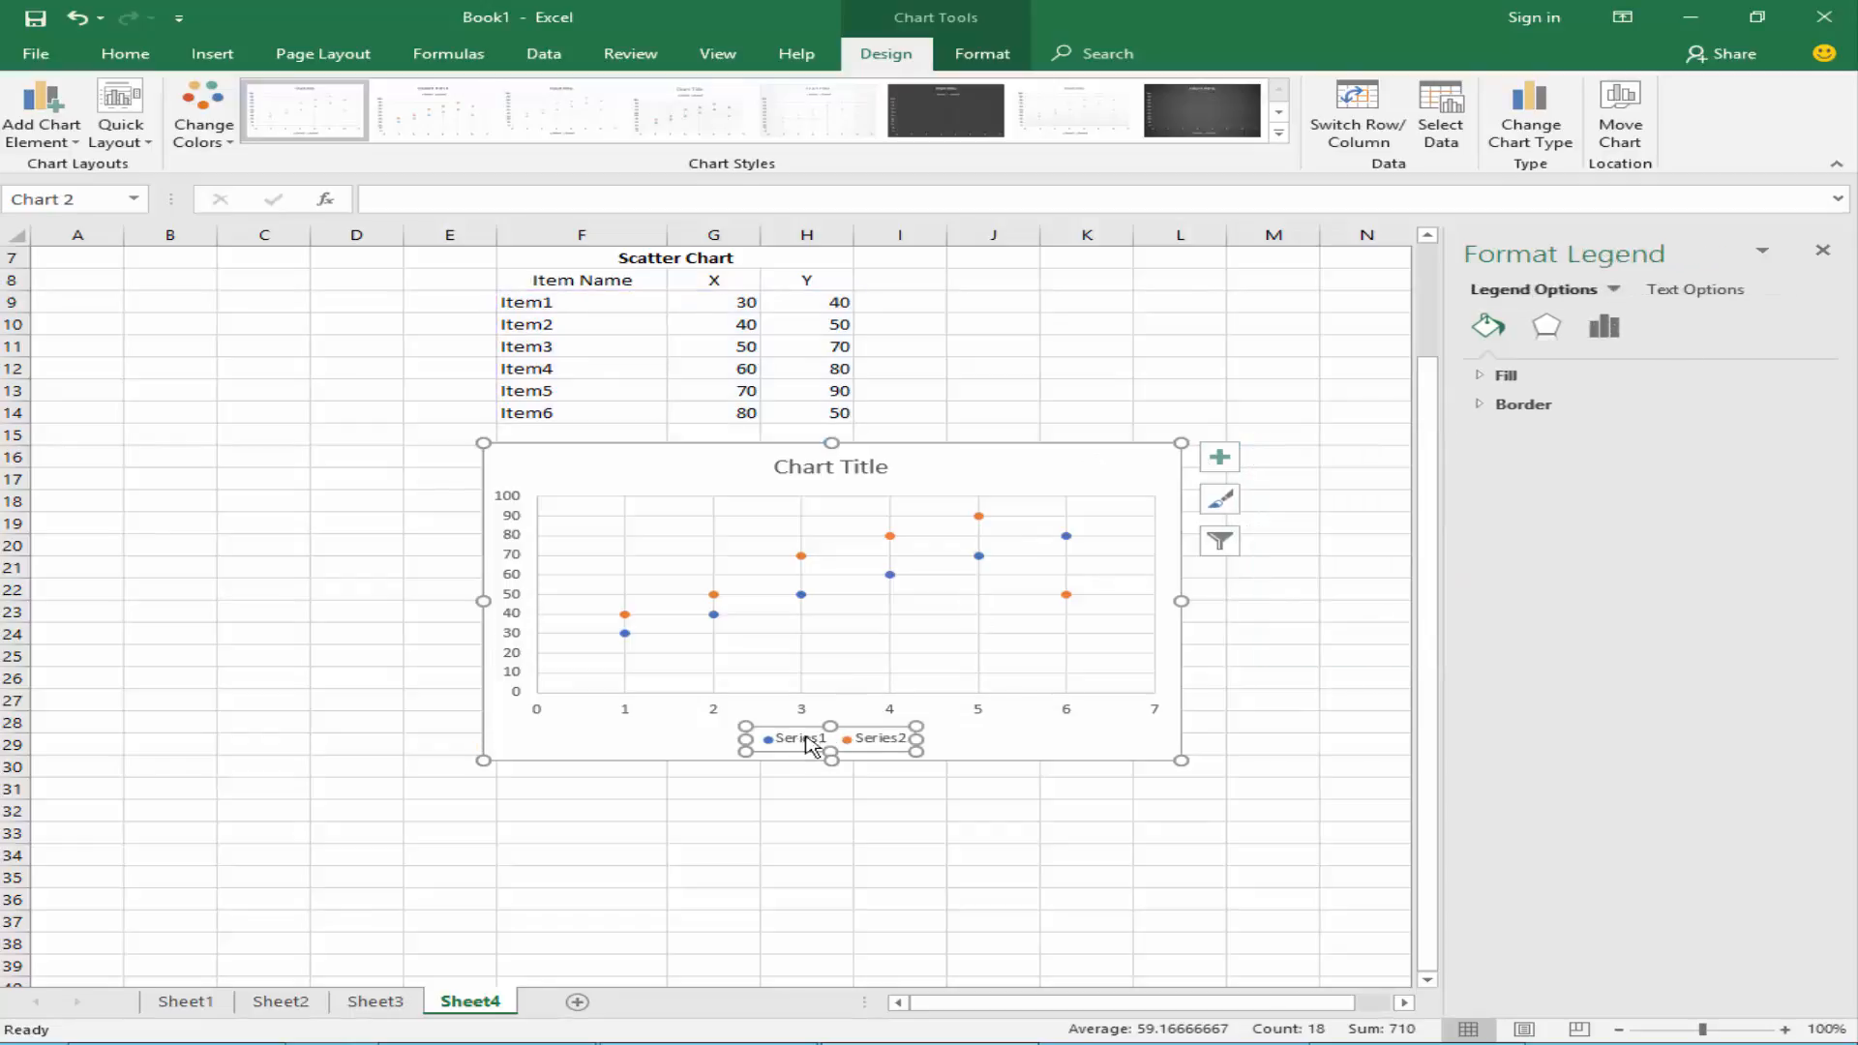
left_click(882, 739)
left_click(739, 280)
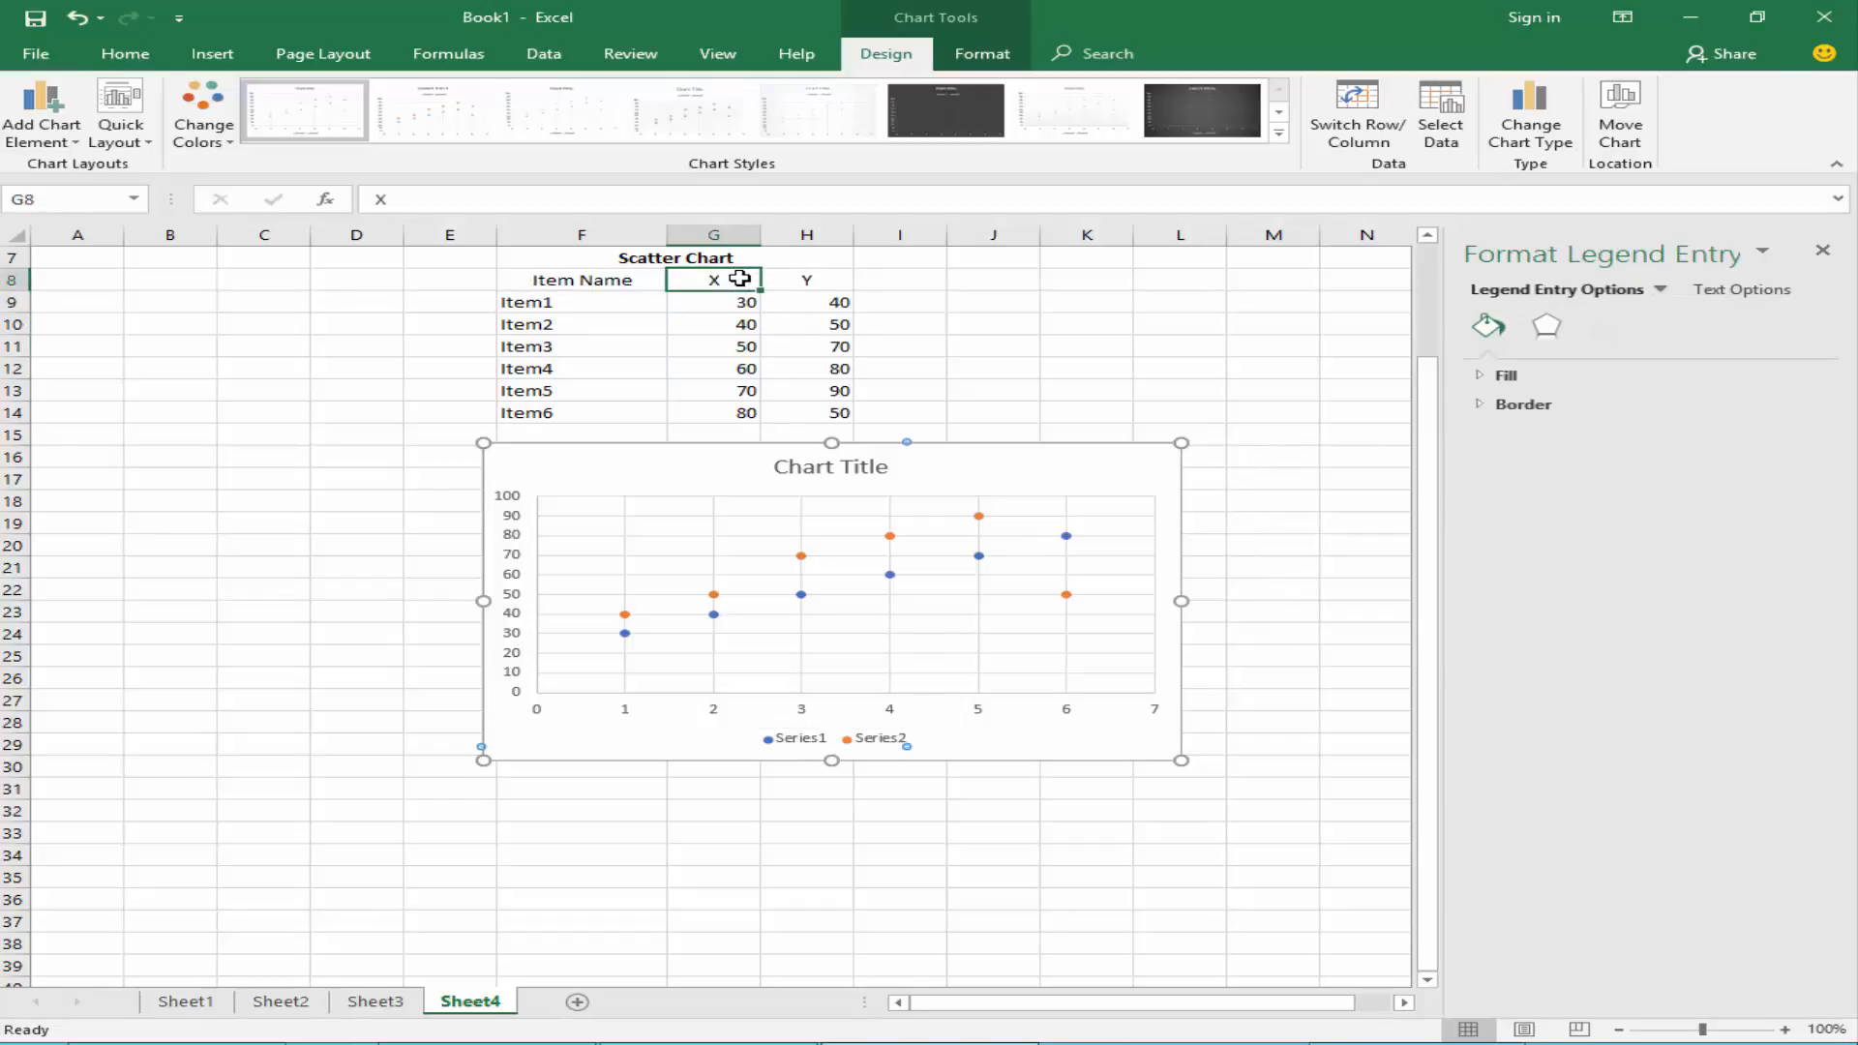
left_click(811, 742)
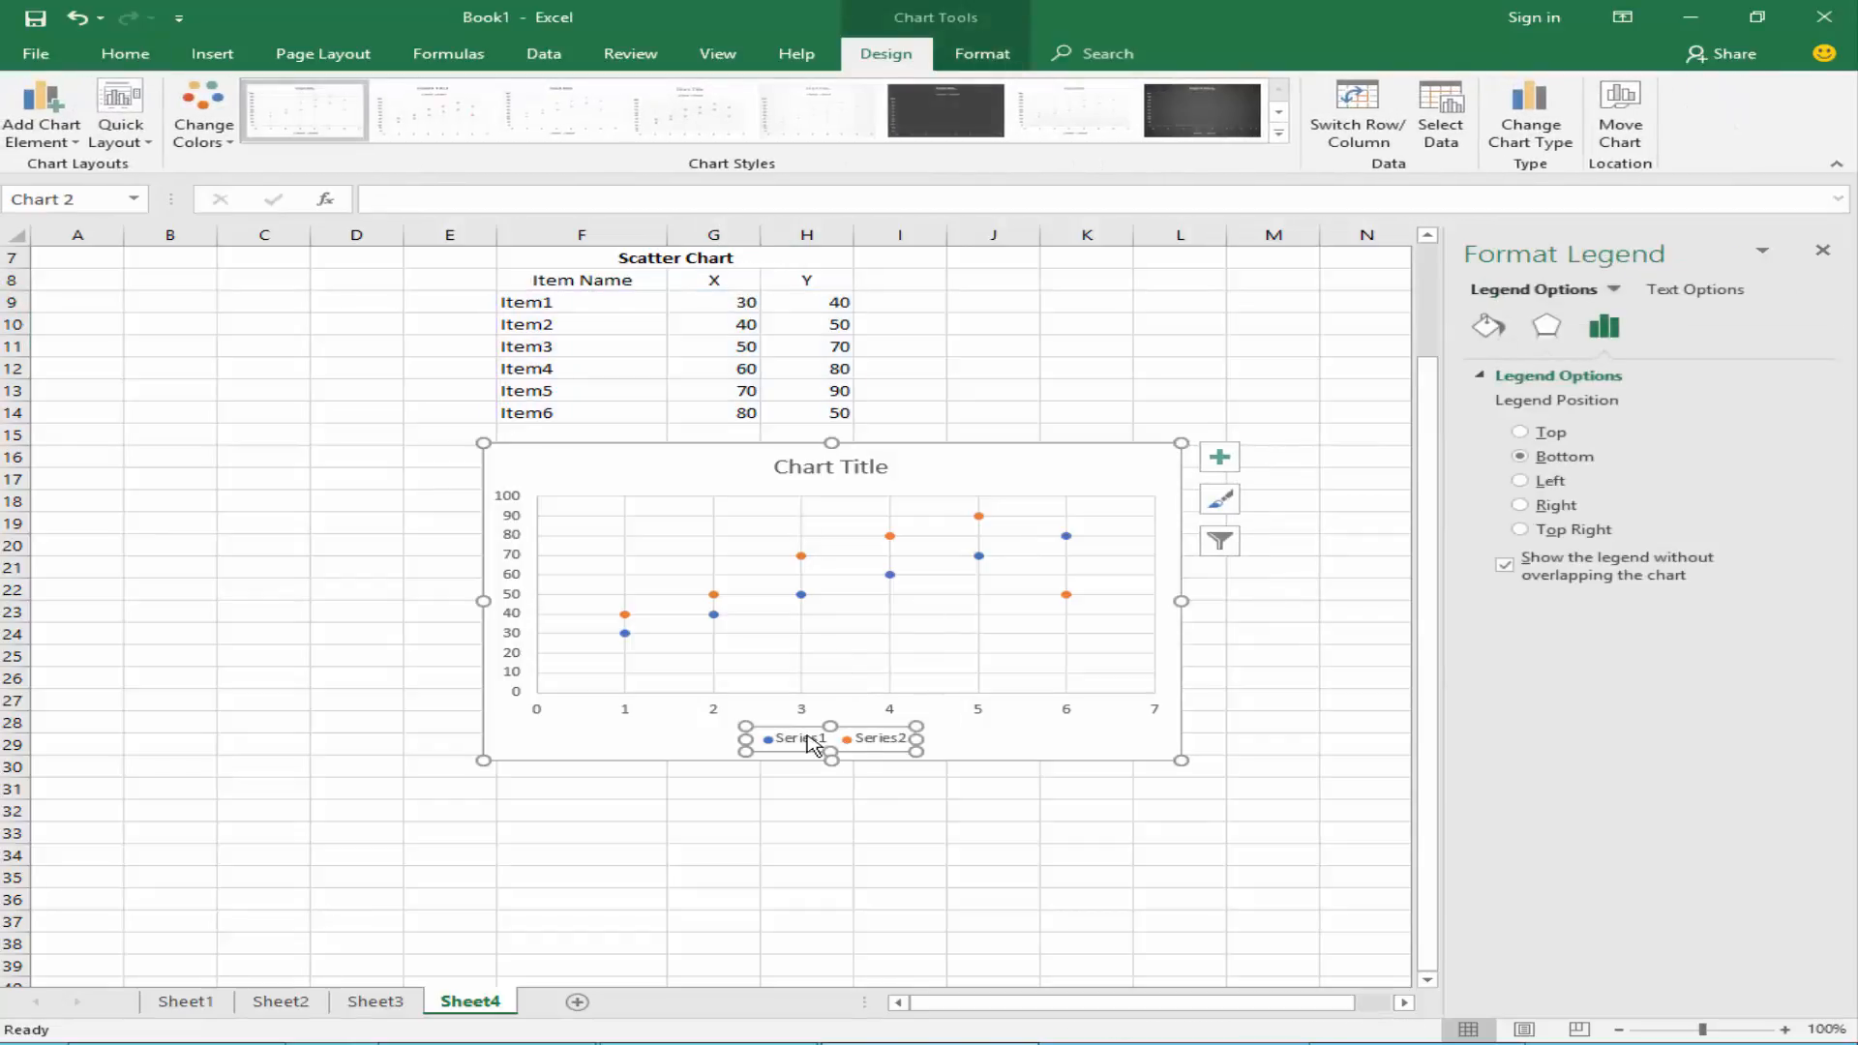
left_click(762, 741)
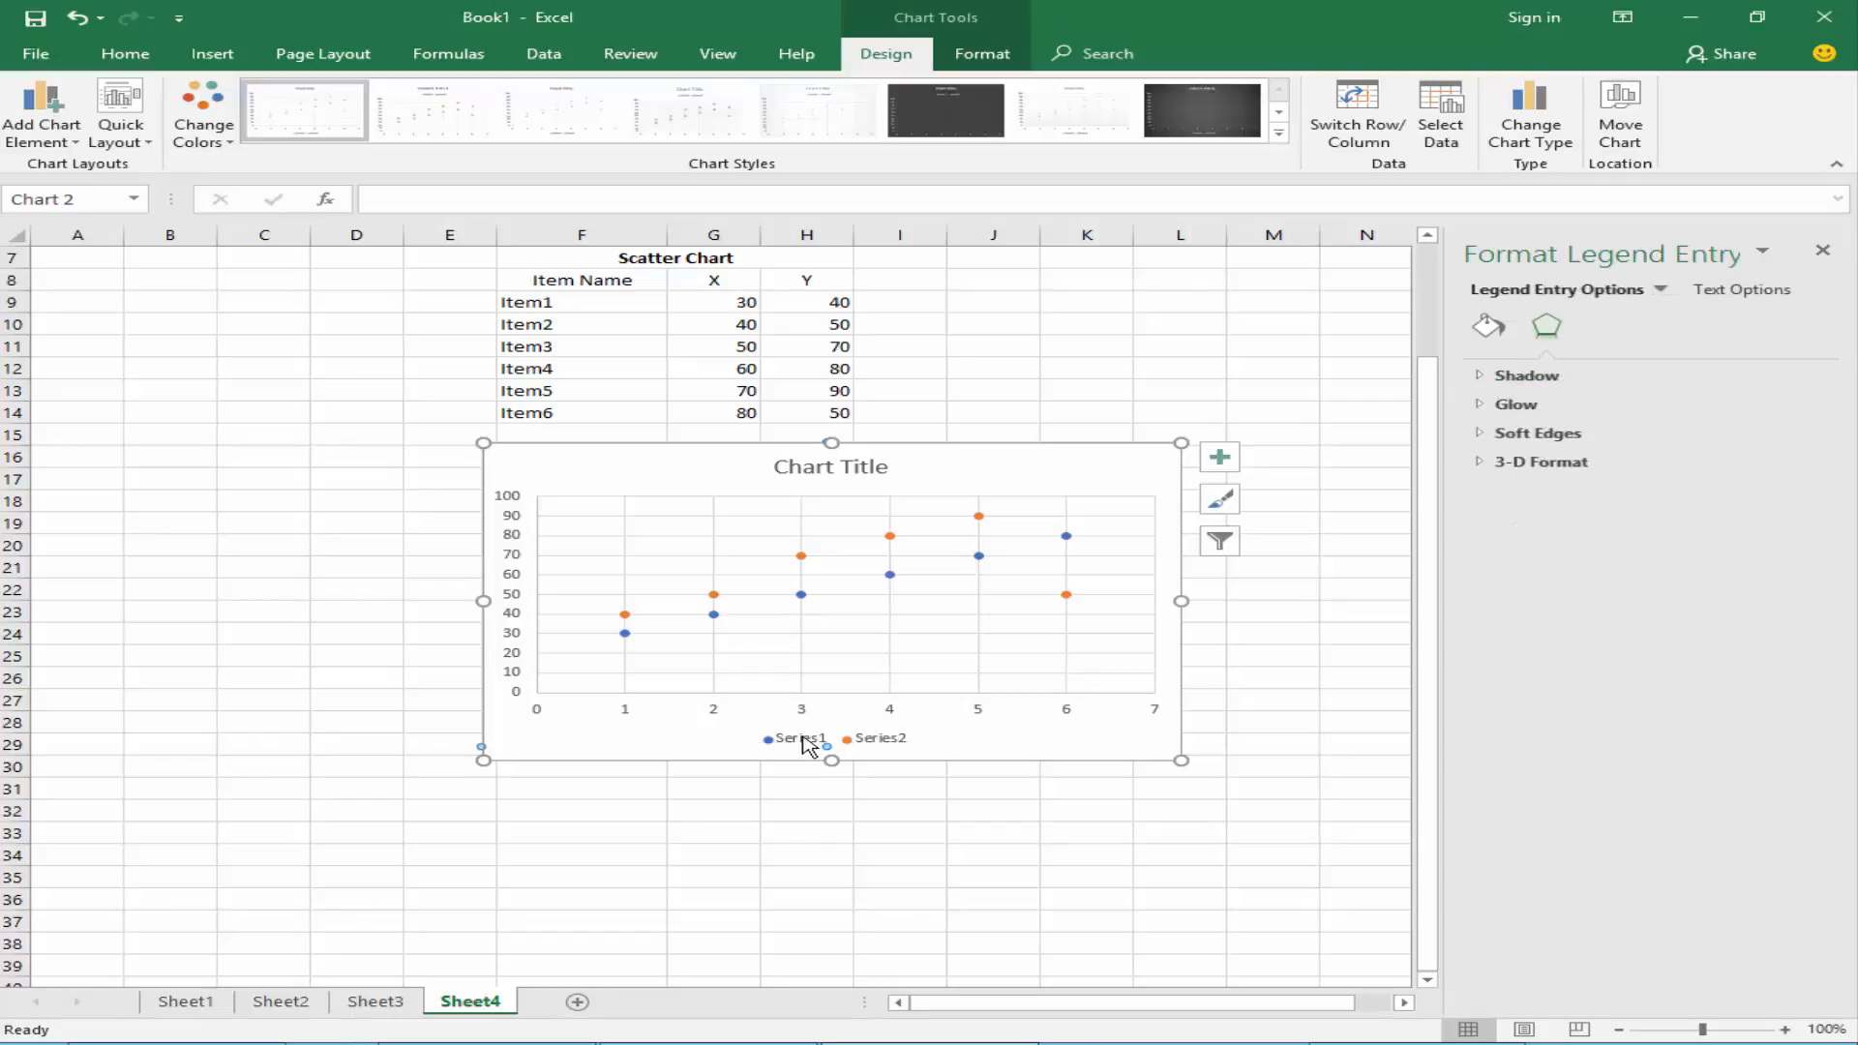
left_click(889, 741)
left_click(802, 743)
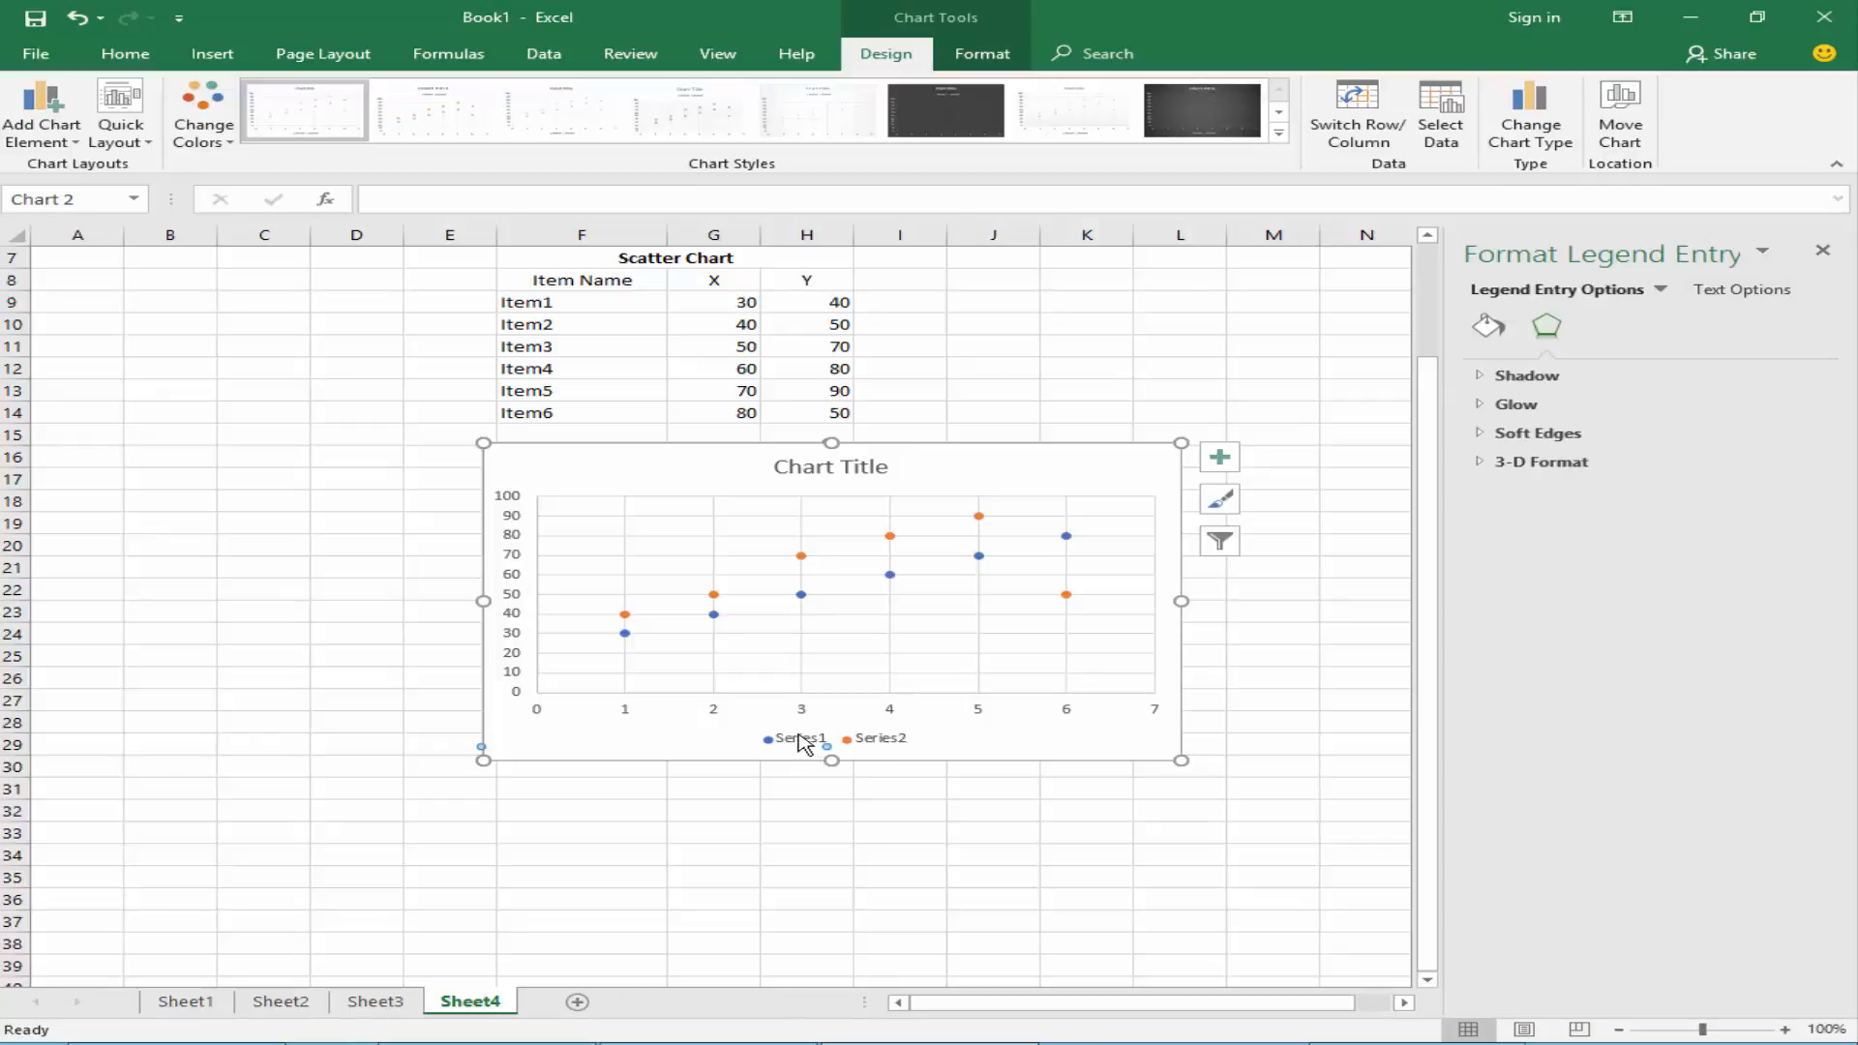
left_click(811, 782)
left_click(797, 748)
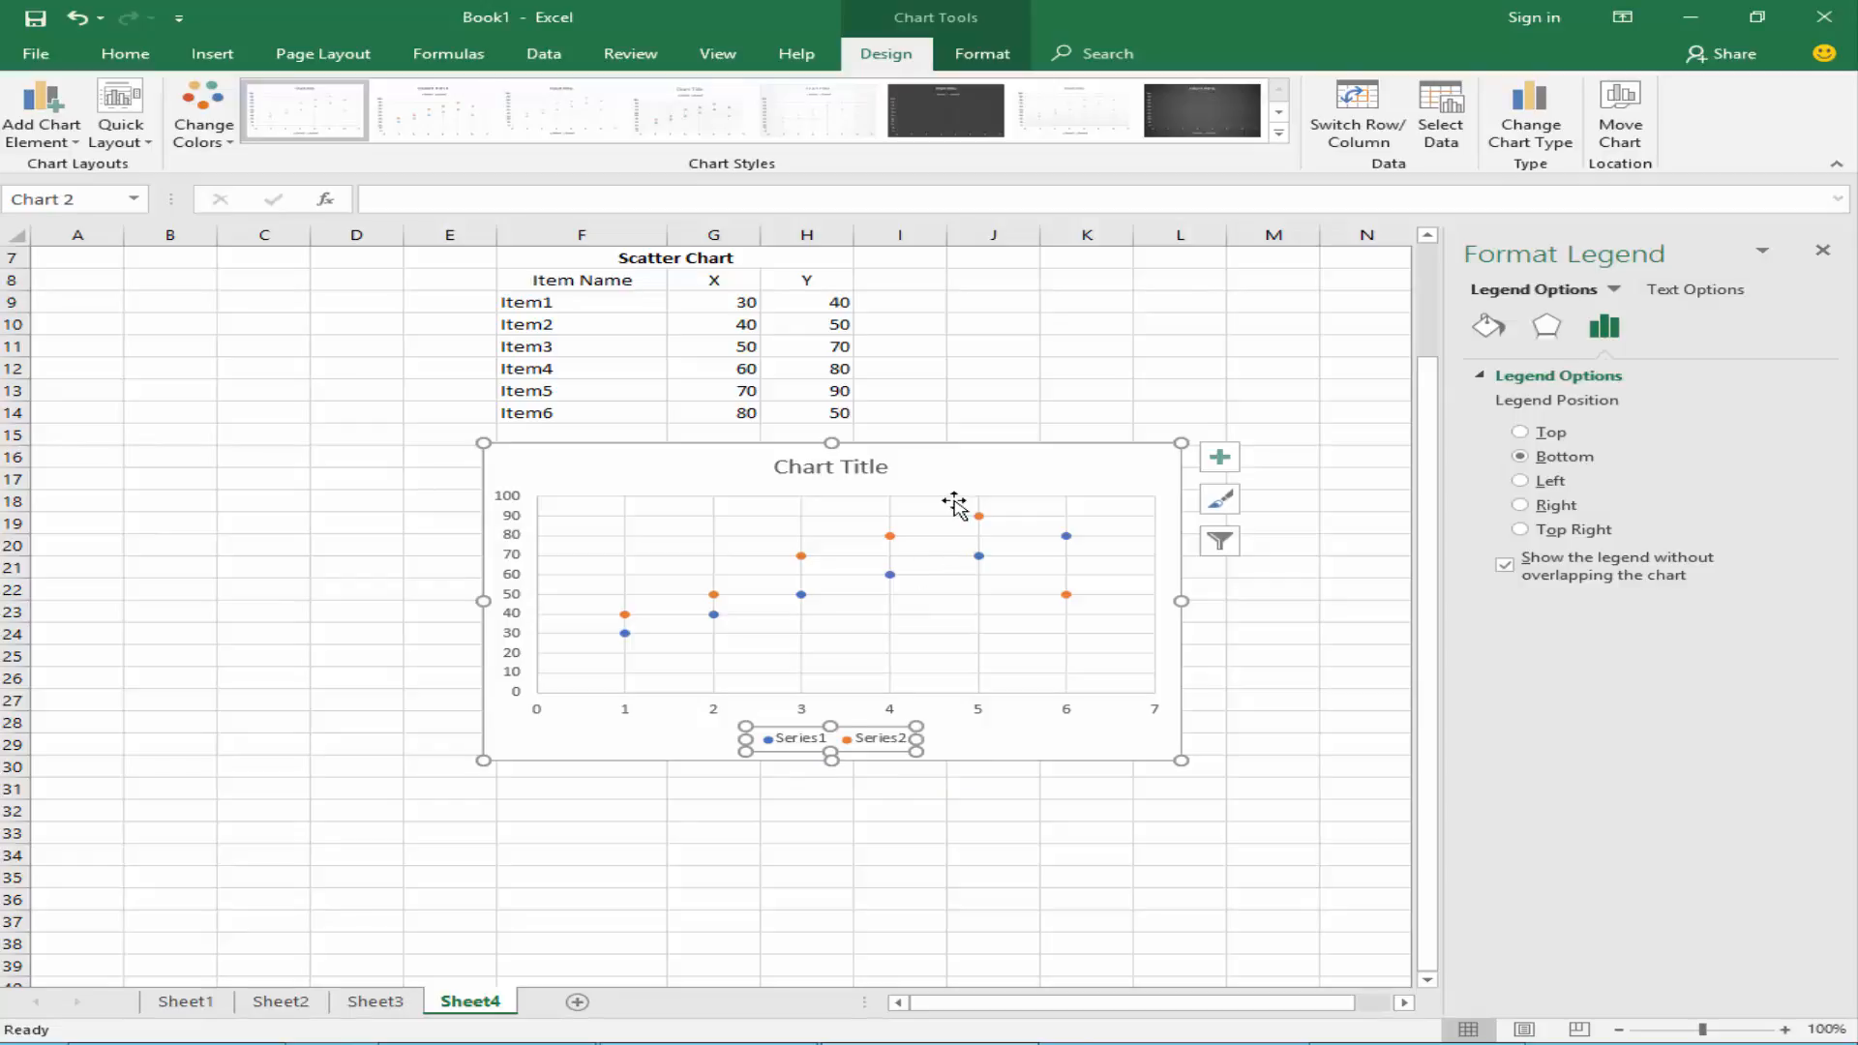
Examine which table columns feed the orange and blue data series in the scatter chart
left_click(1065, 595)
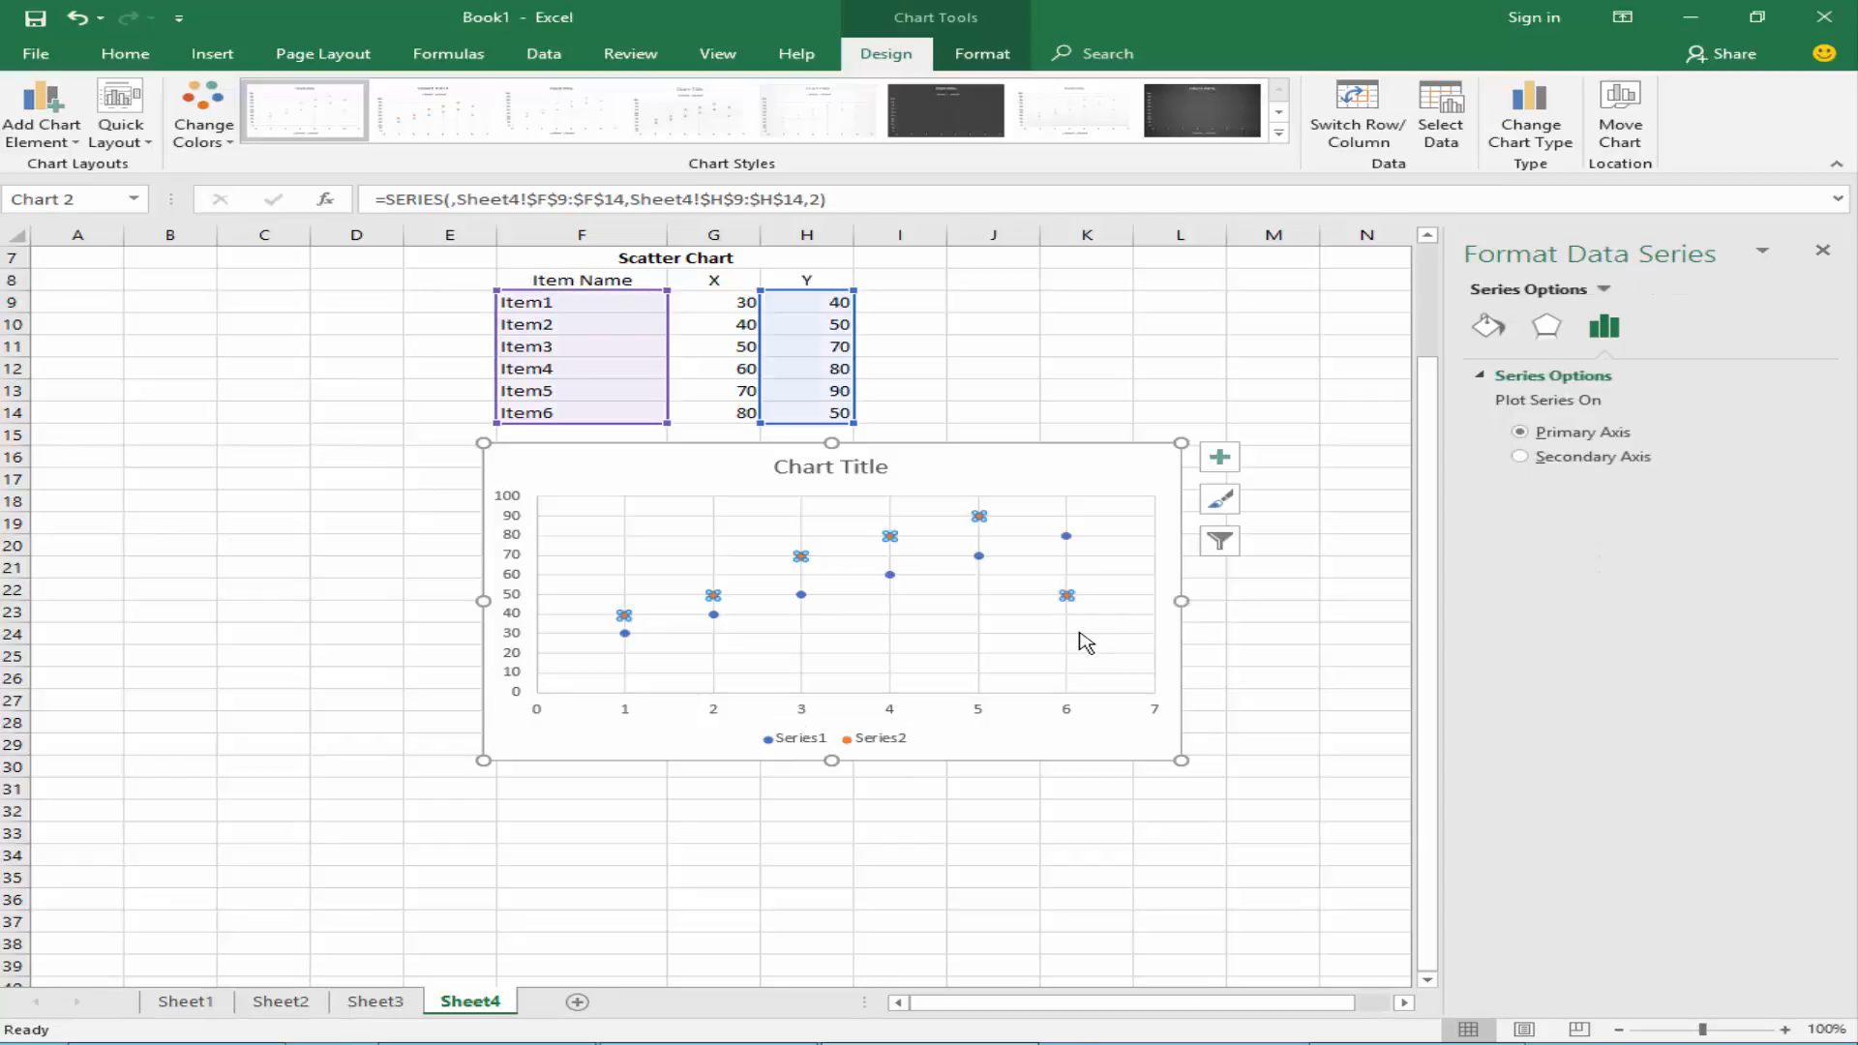
left_click(1068, 535)
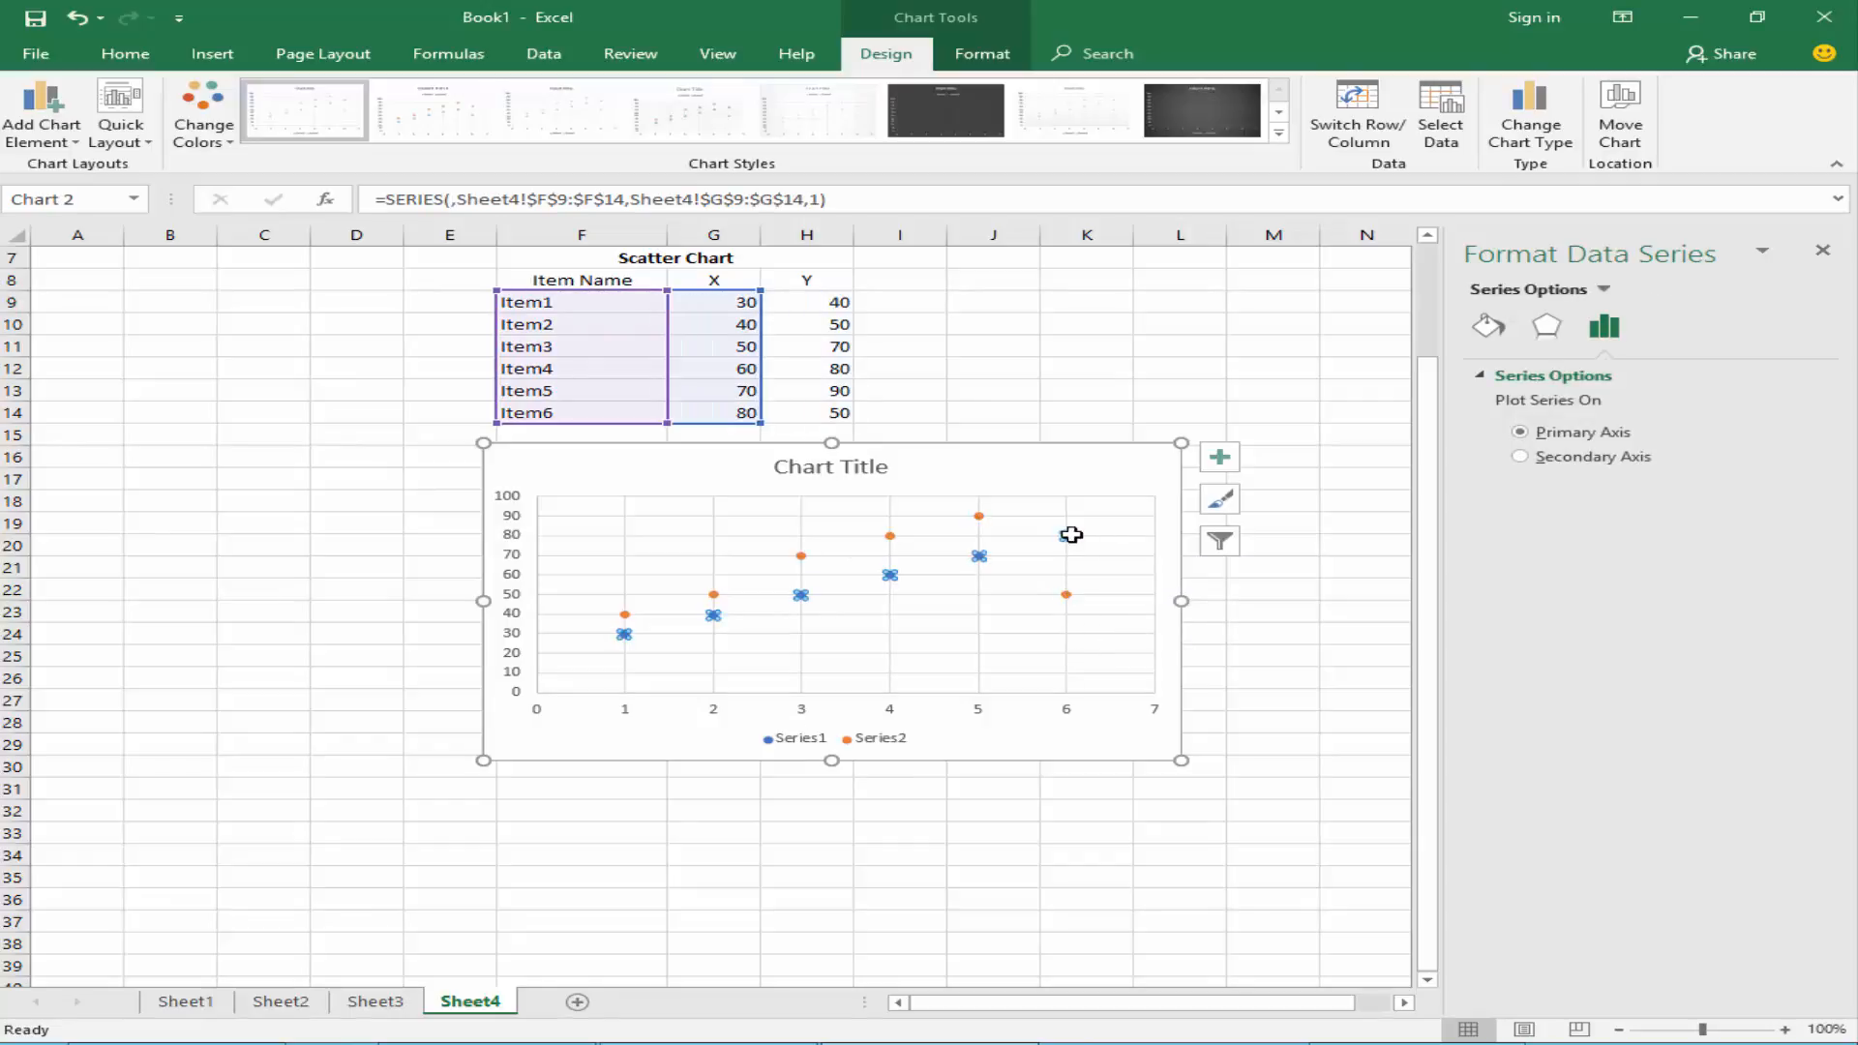
left_click(1067, 595)
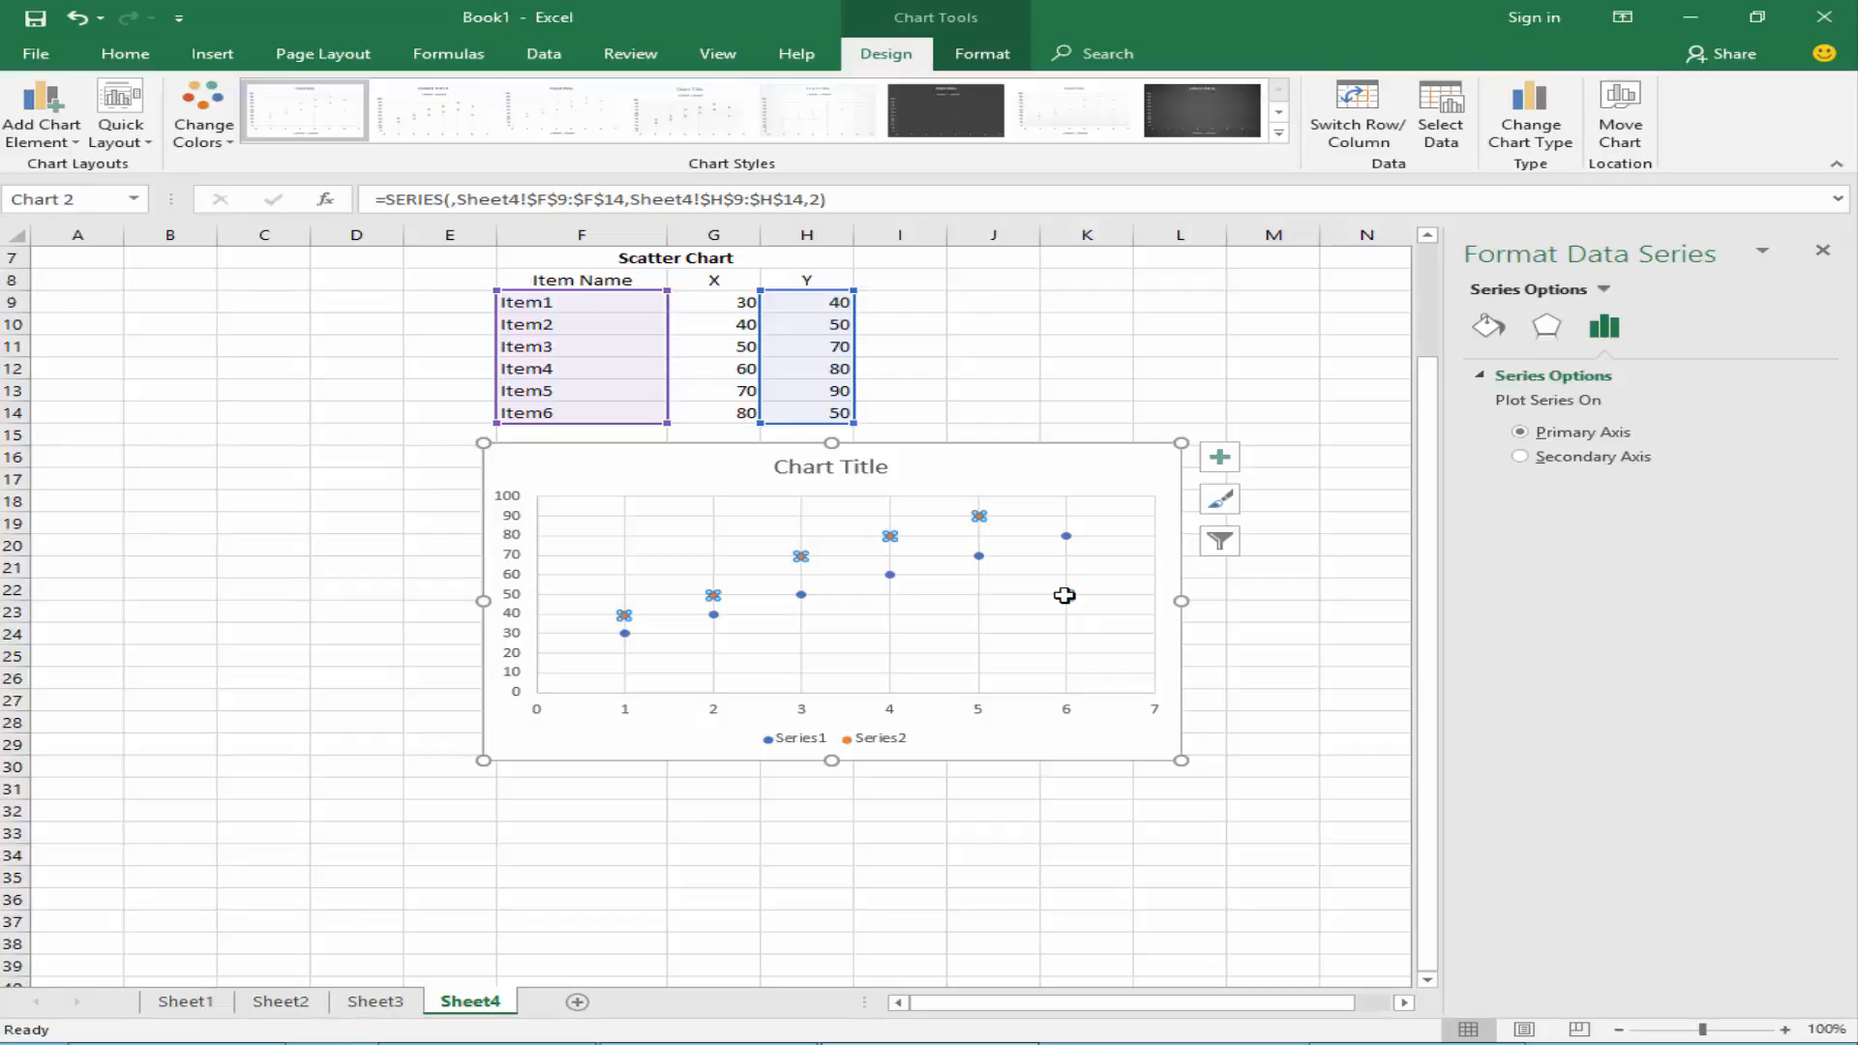
left_click(1080, 782)
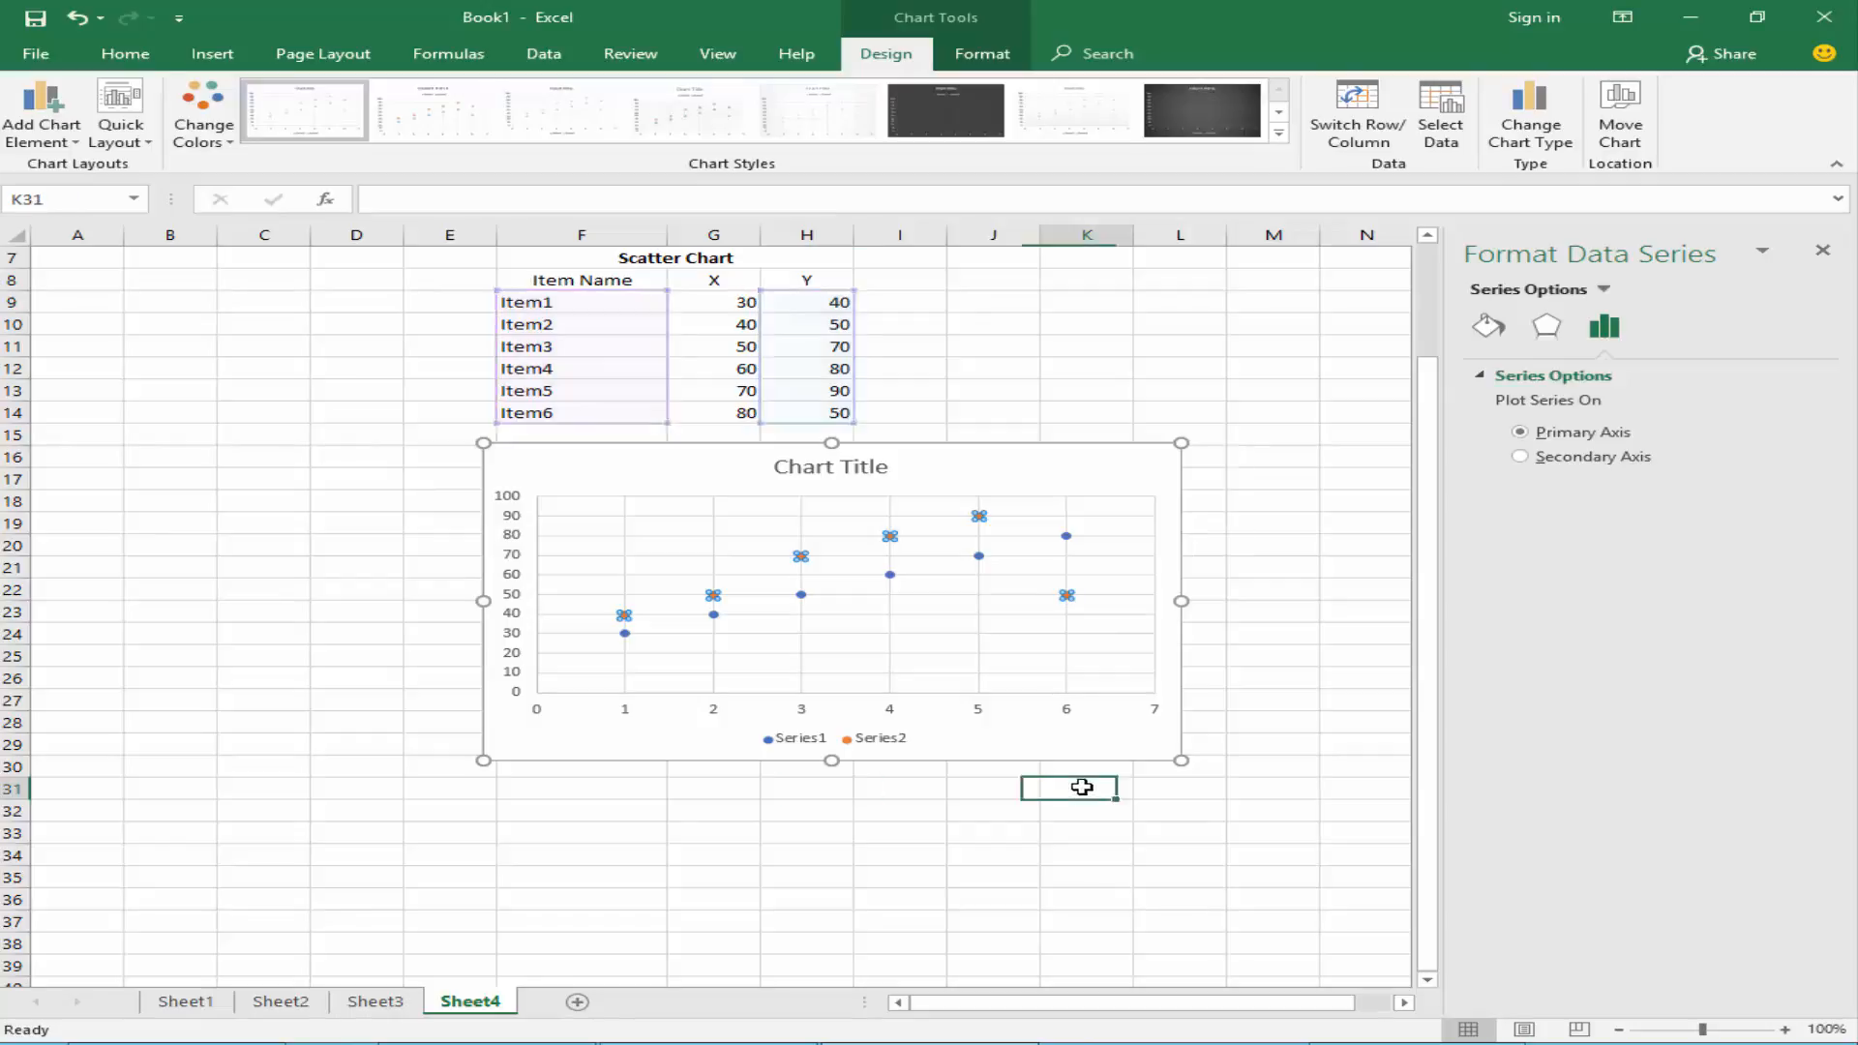
Delete the scatter chart below the data table
left_click(1054, 733)
key("Delete")
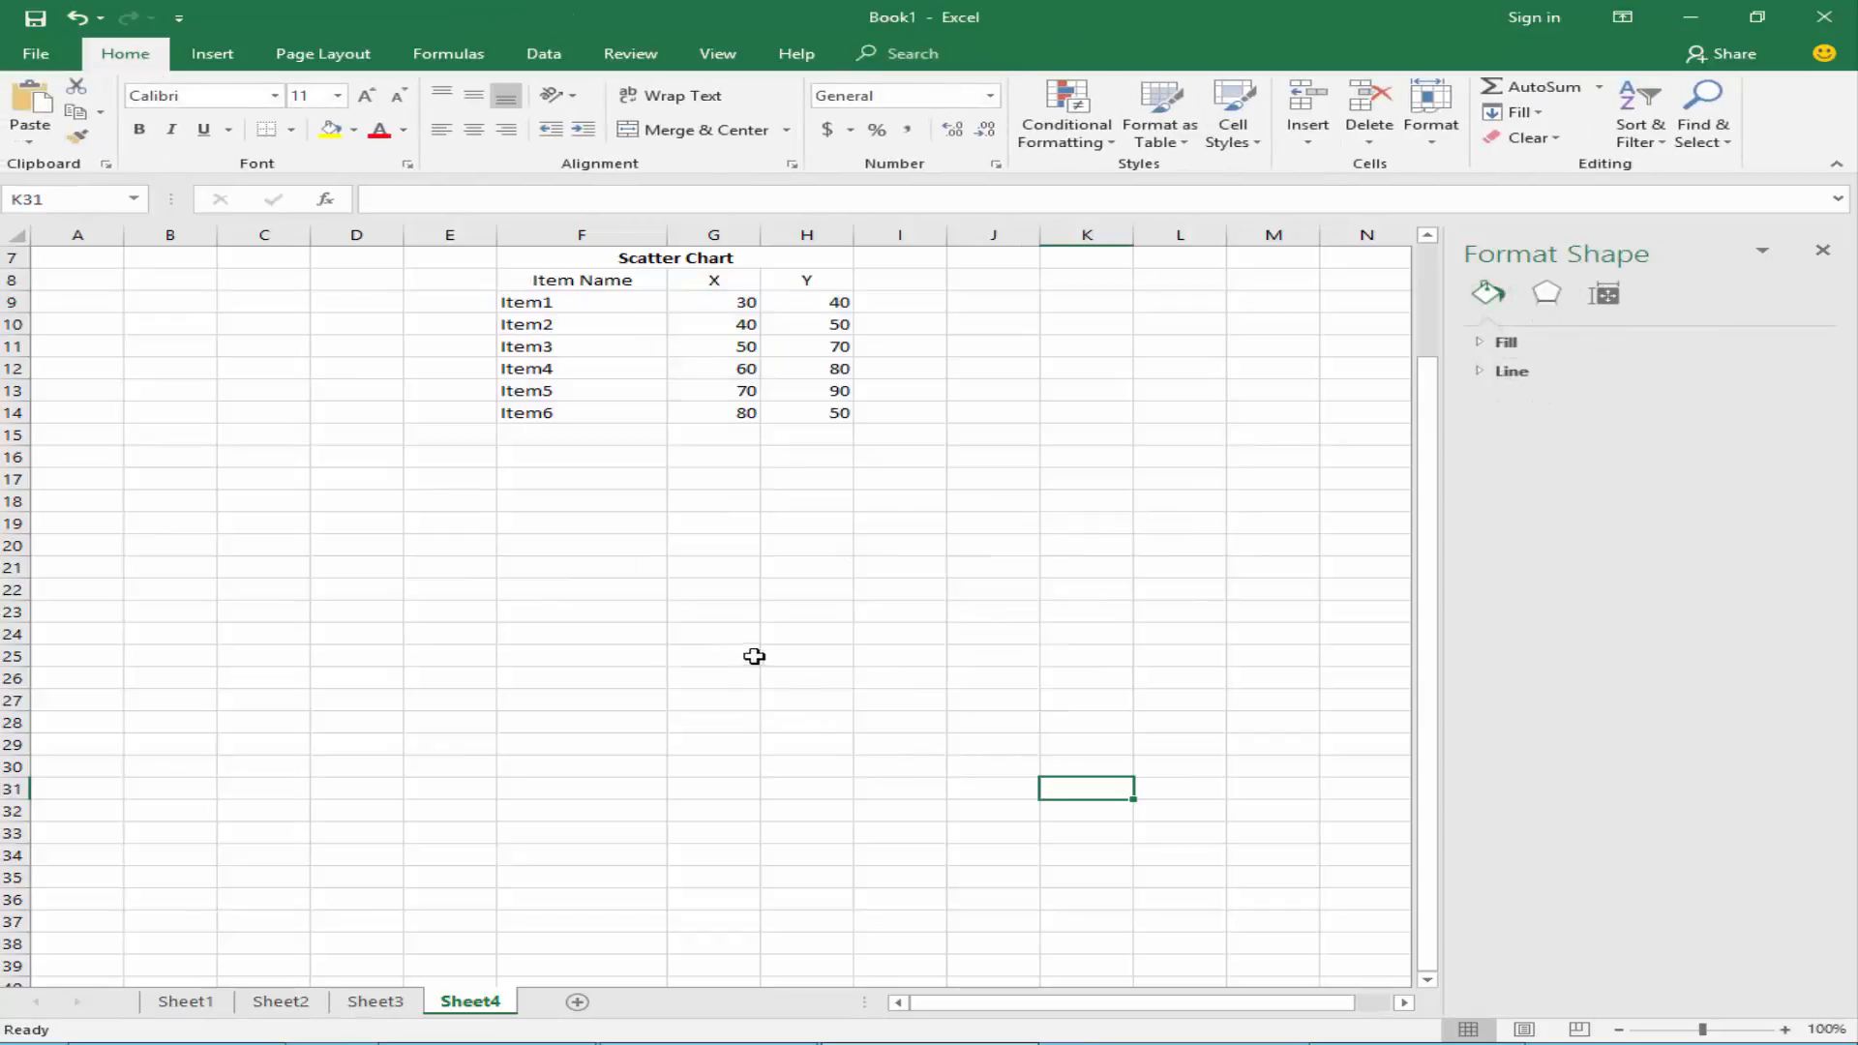
left_click(754, 656)
Start inserting a chart from F8:H14, including the header row, and choose the X Y (Scatter) chart type
scroll(742, 797, "up", 2)
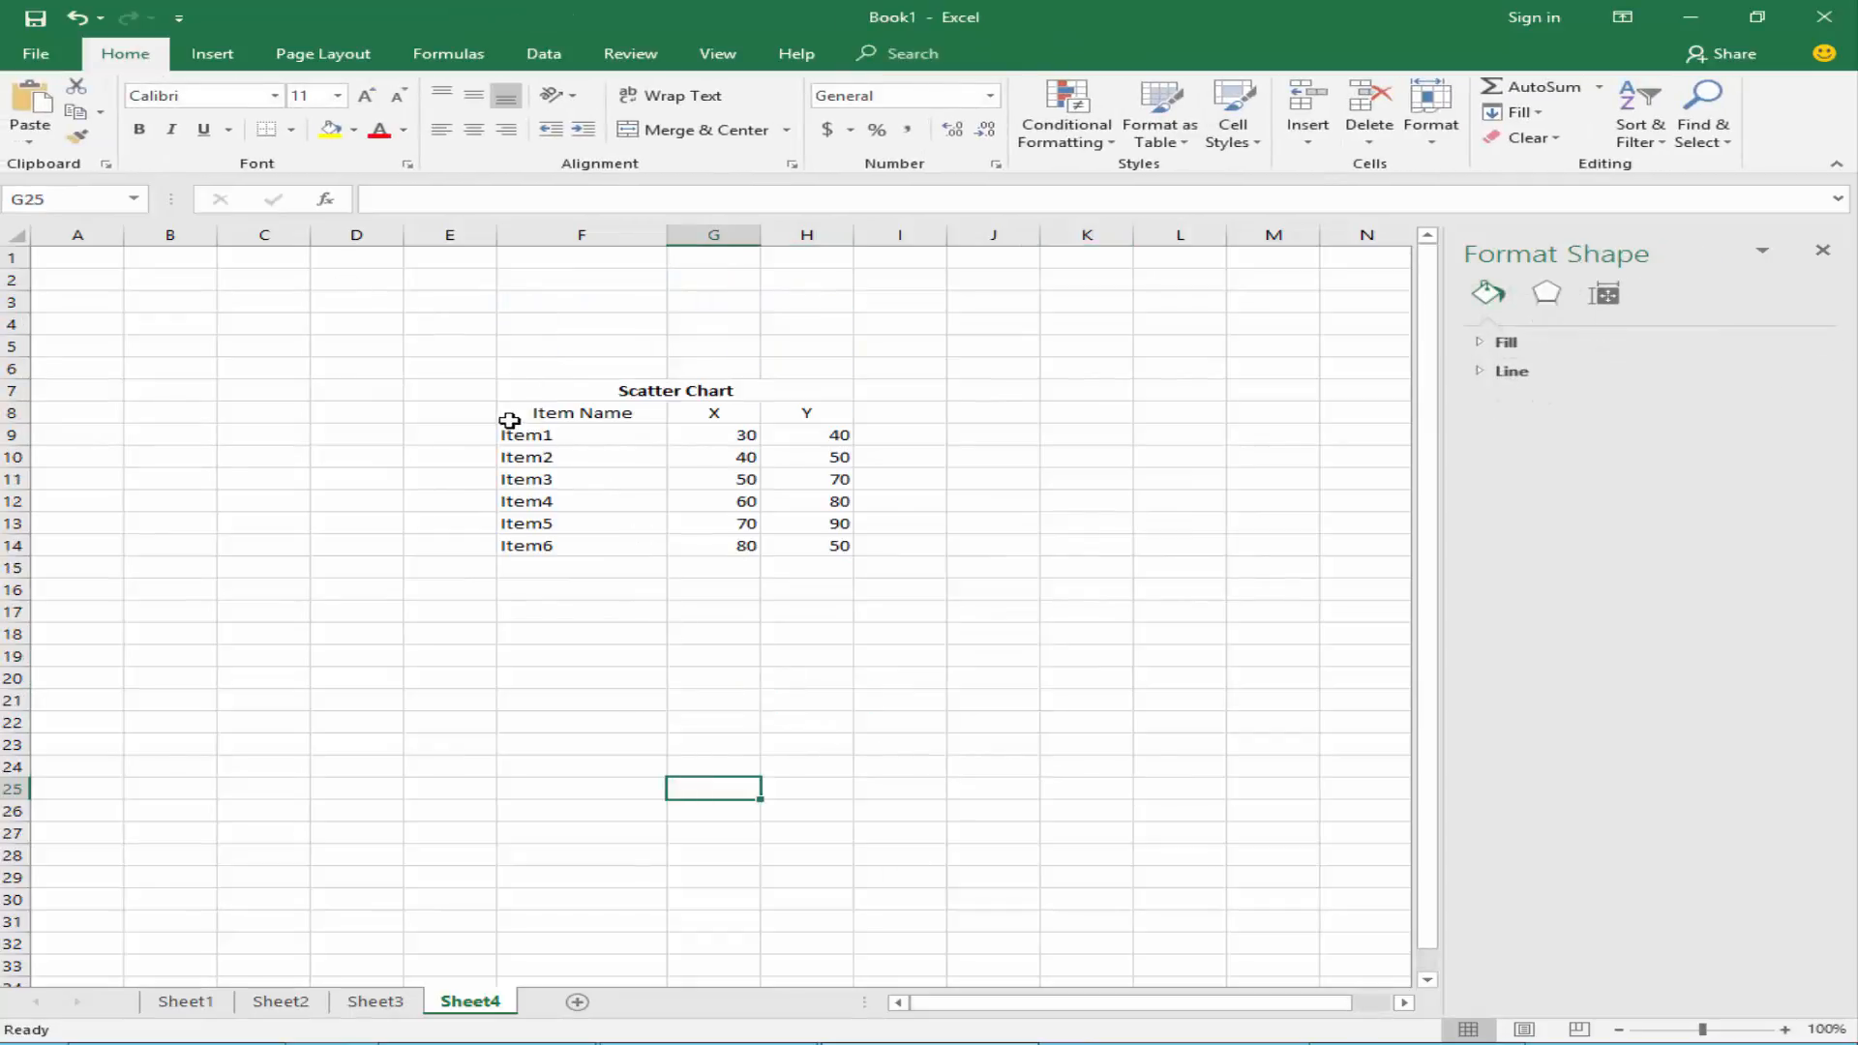
left_click_drag(506, 411, 797, 542)
left_click(216, 54)
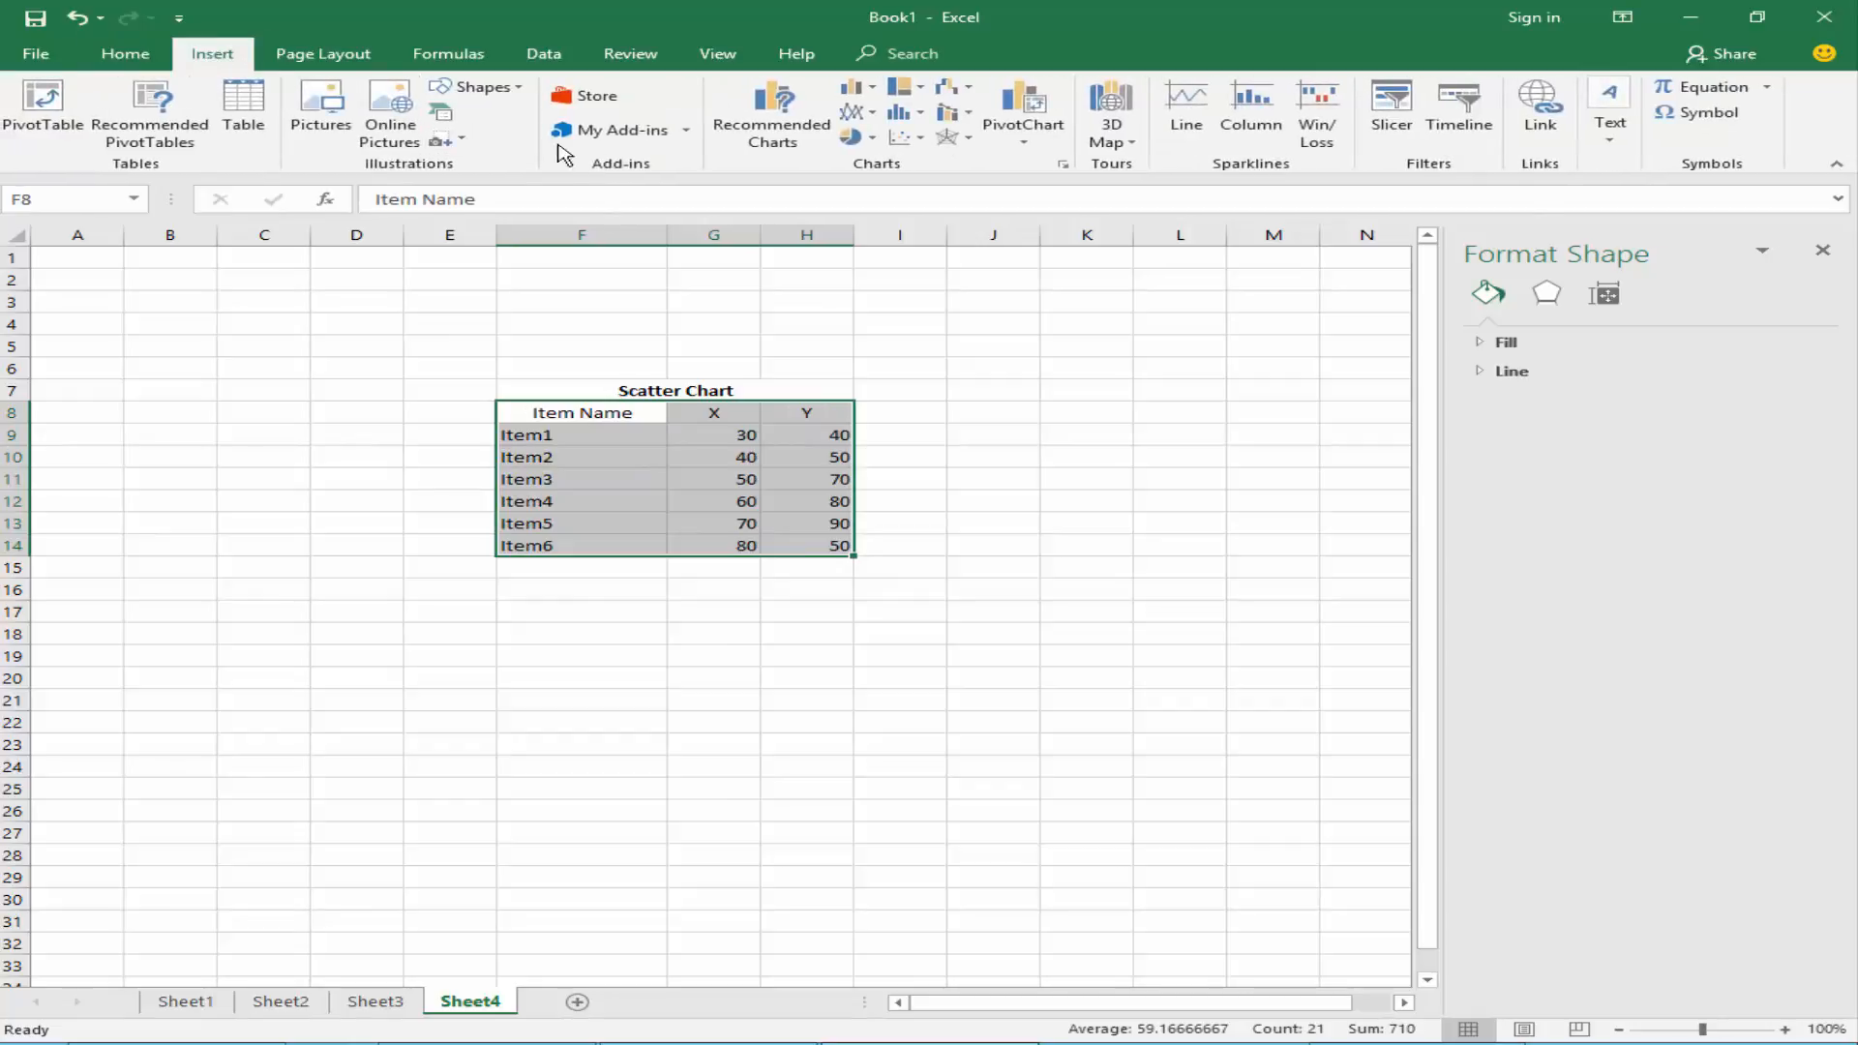
left_click(789, 143)
left_click(700, 239)
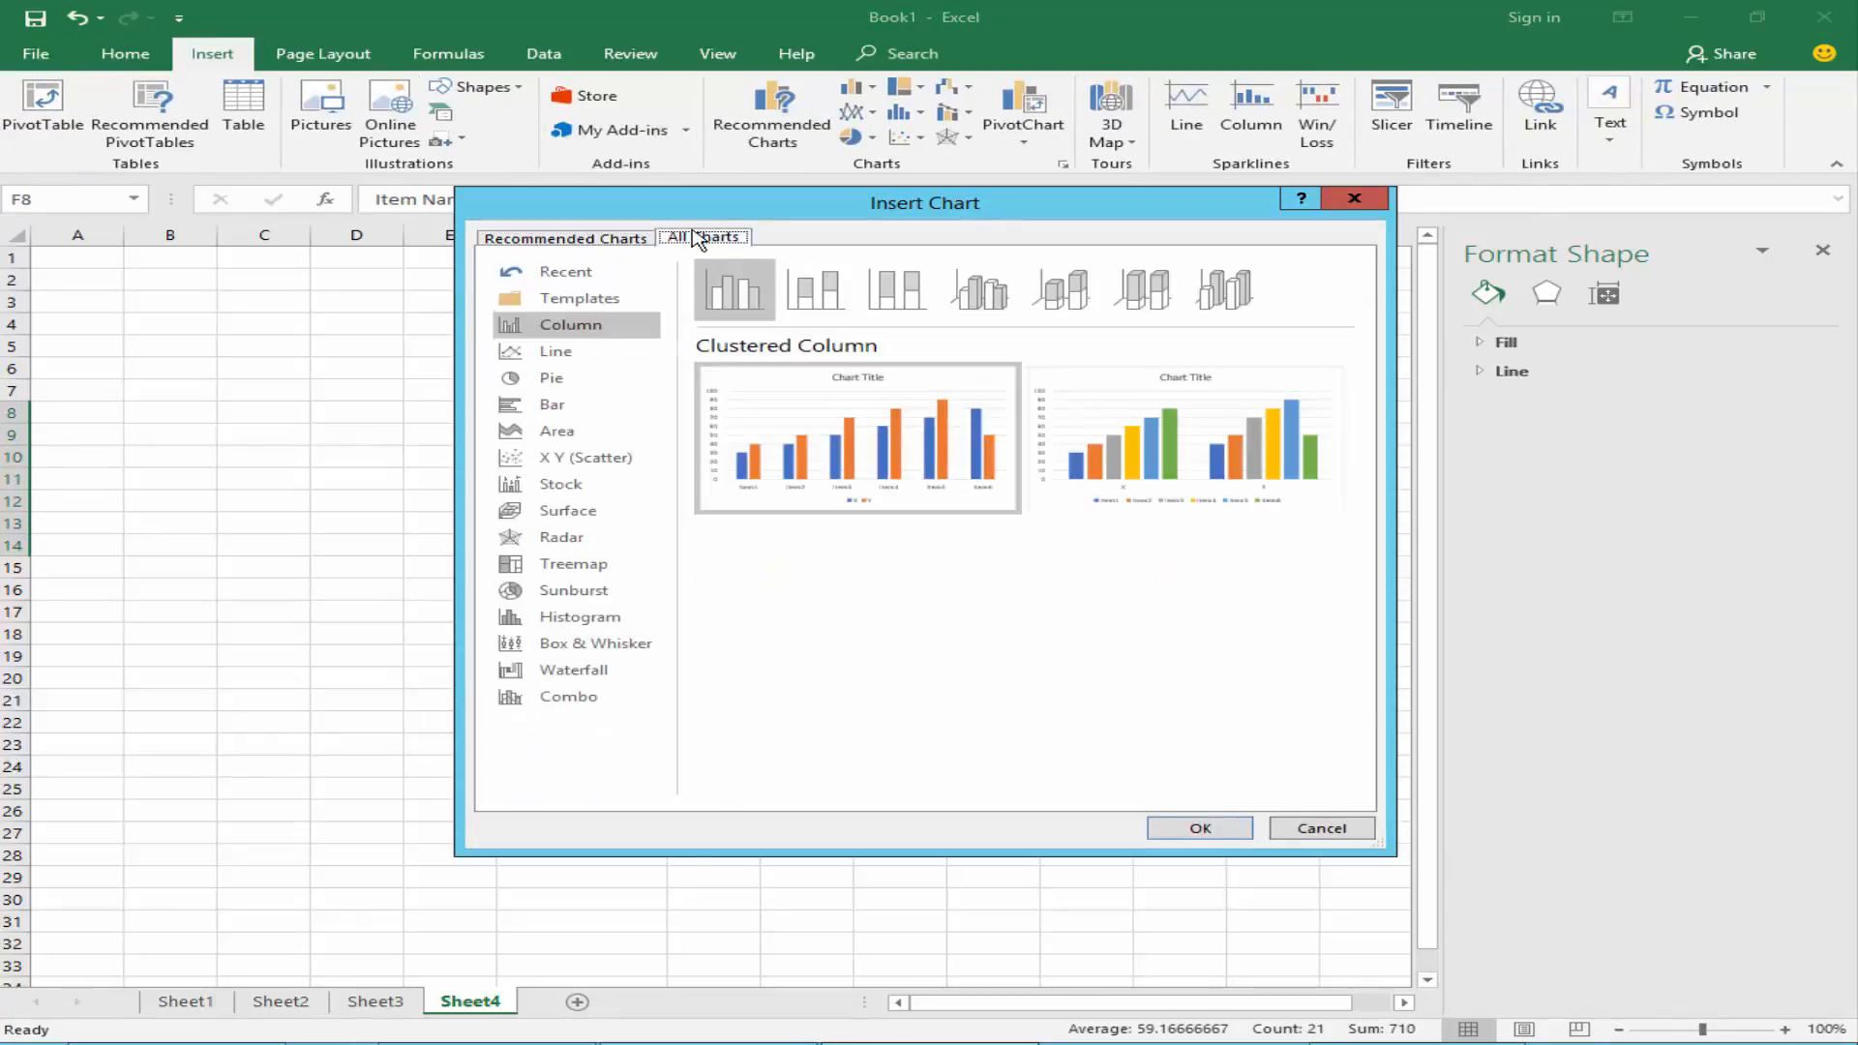
left_click(637, 457)
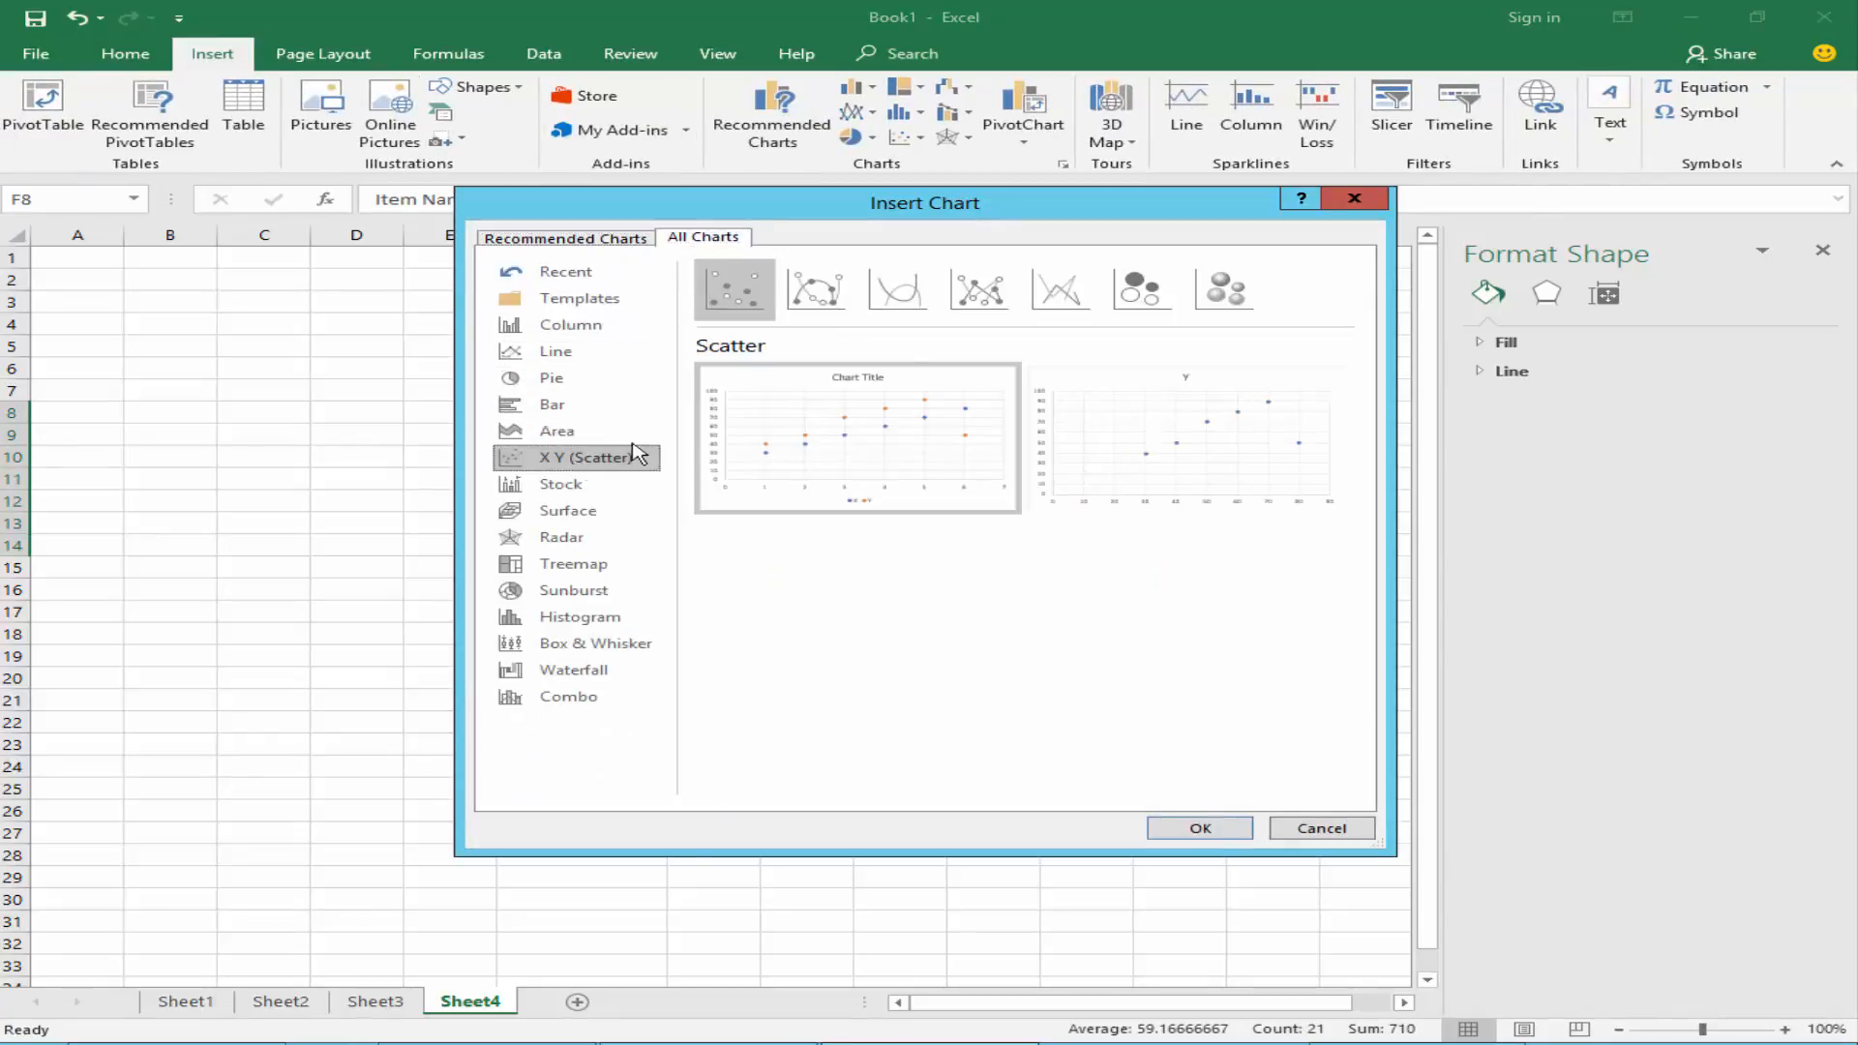
Preview the smooth-line, straight-line, Bubble and 3-D Bubble scatter subtypes for the data
left_click(819, 292)
left_click(898, 290)
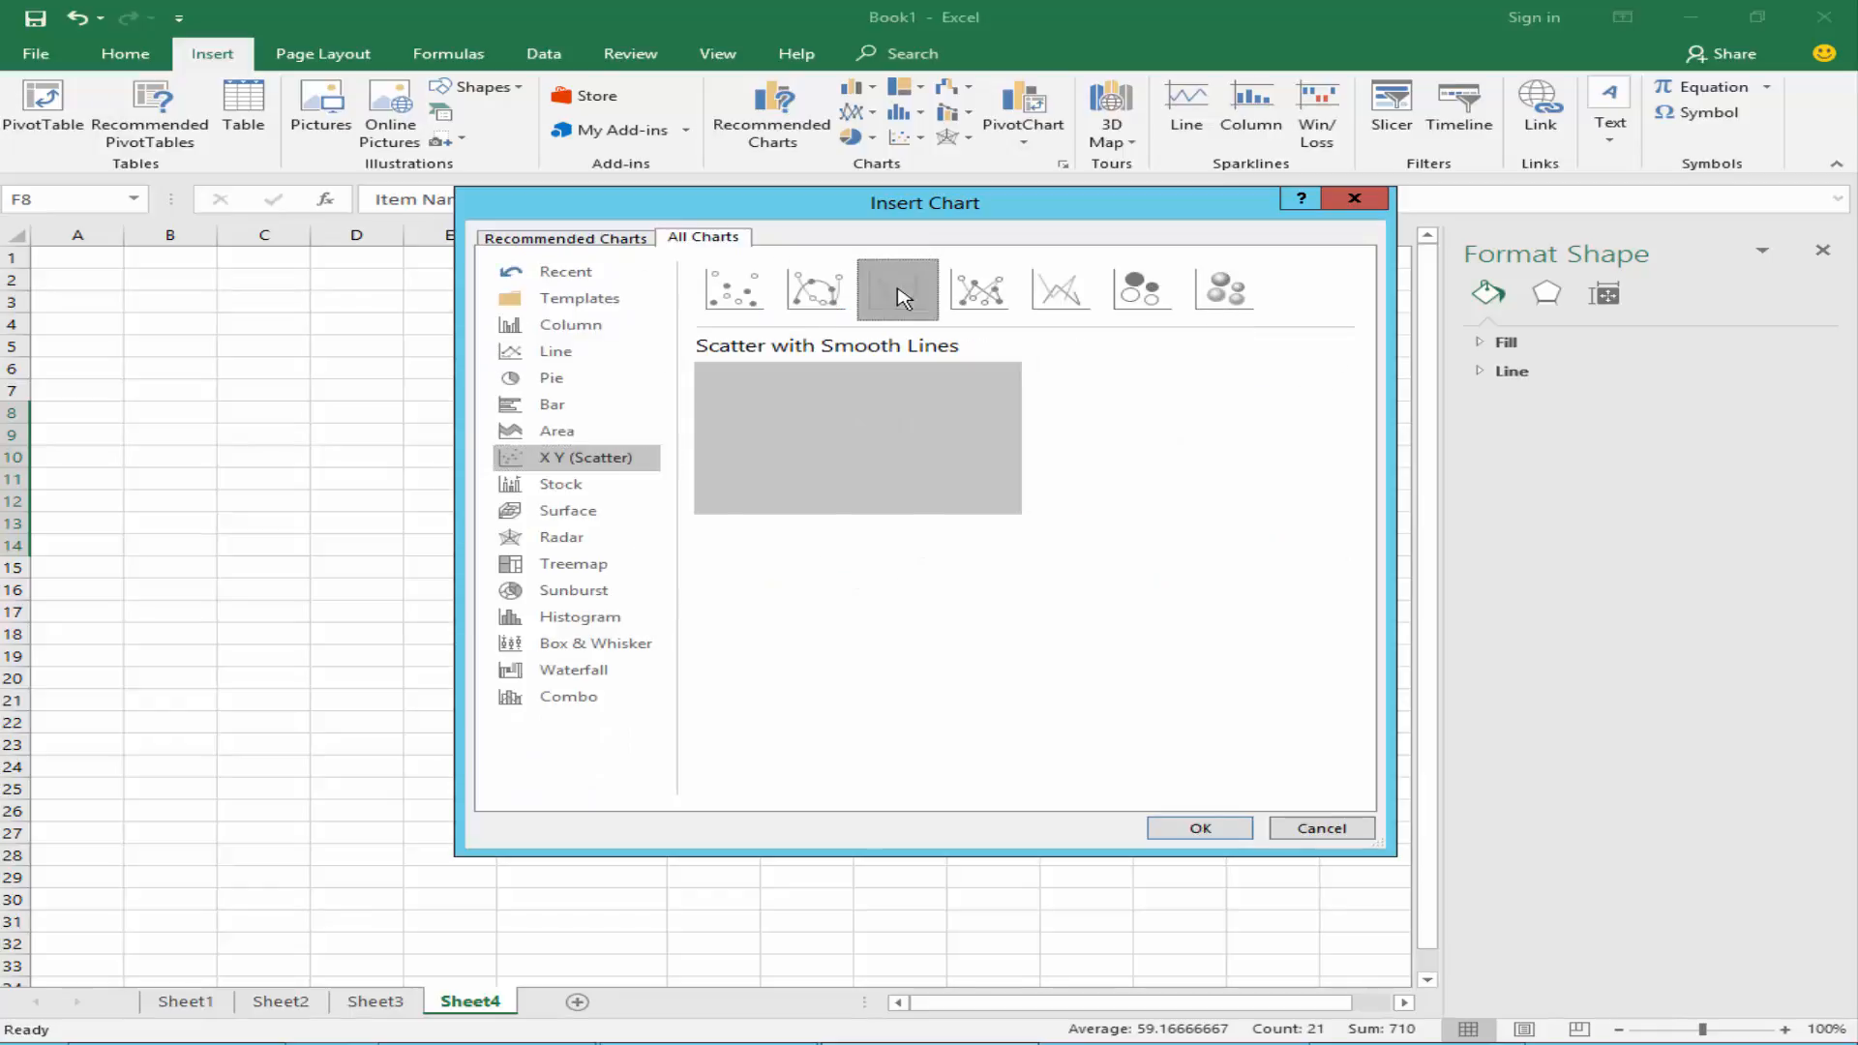
left_click(1011, 294)
left_click(1065, 295)
left_click(1137, 297)
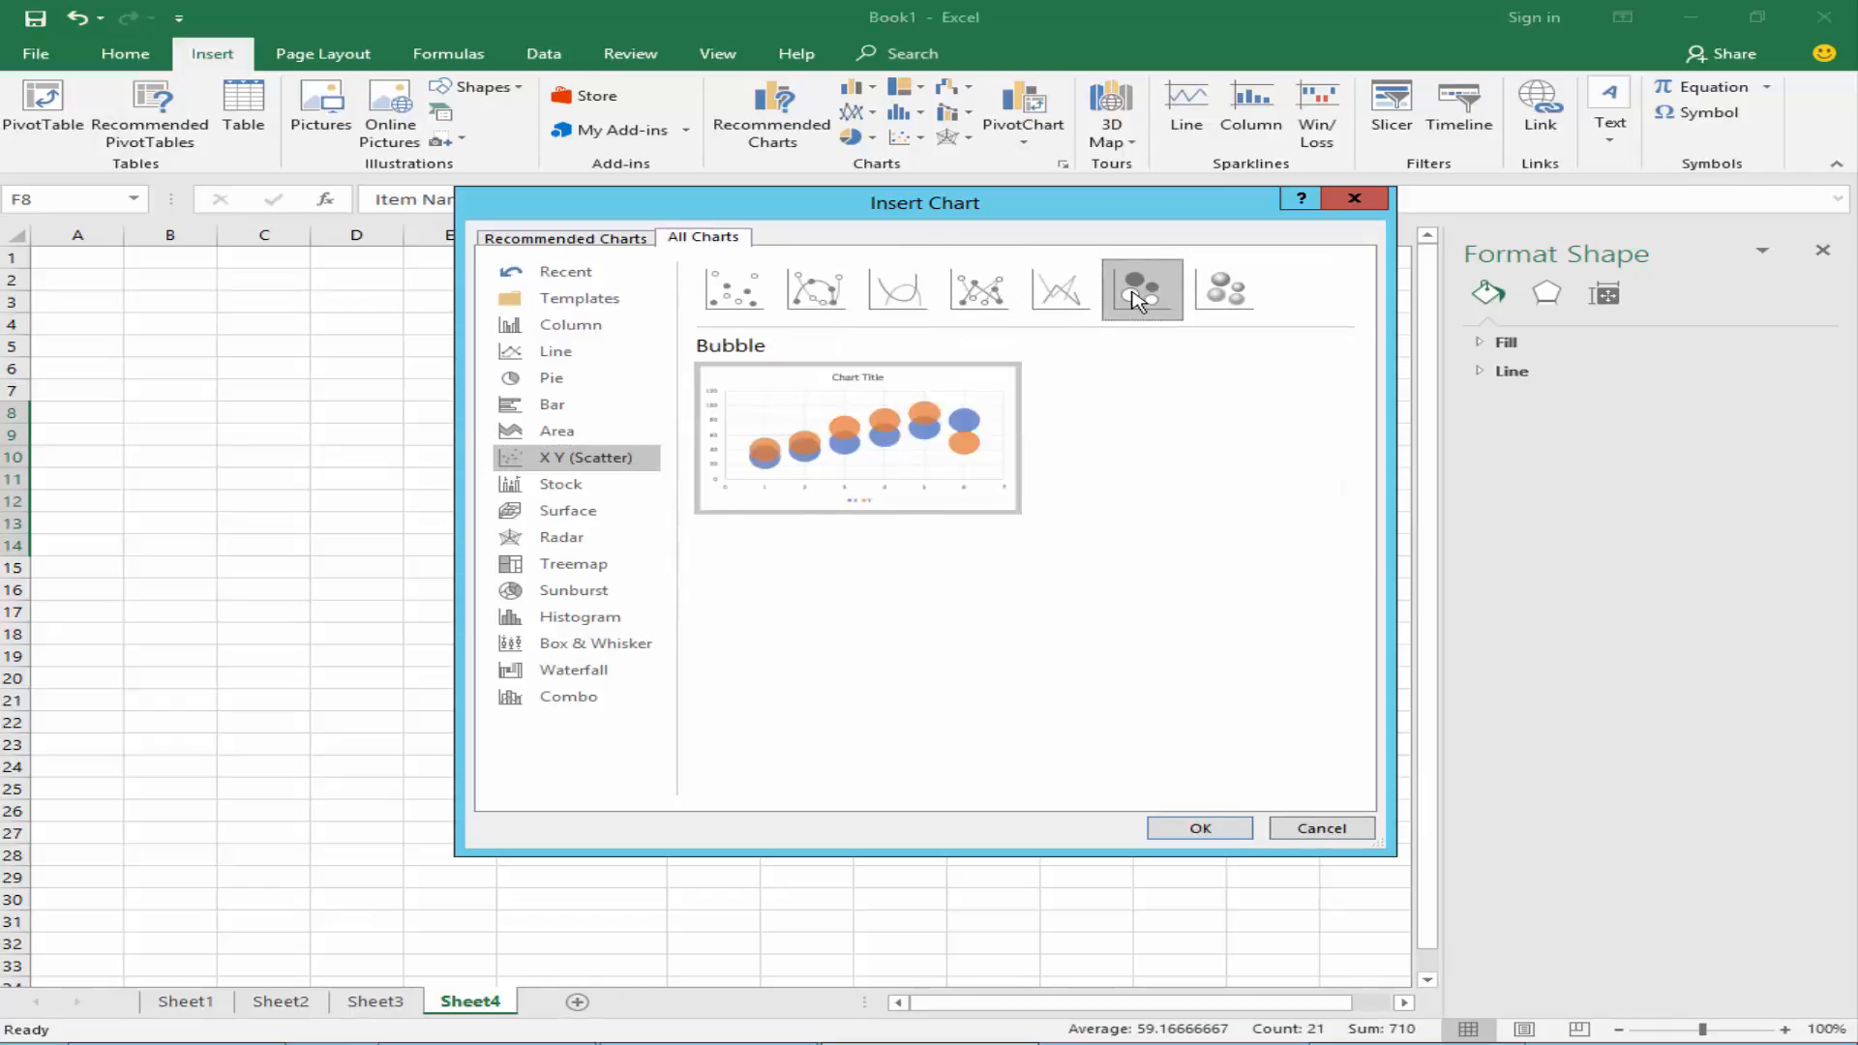
left_click(1221, 298)
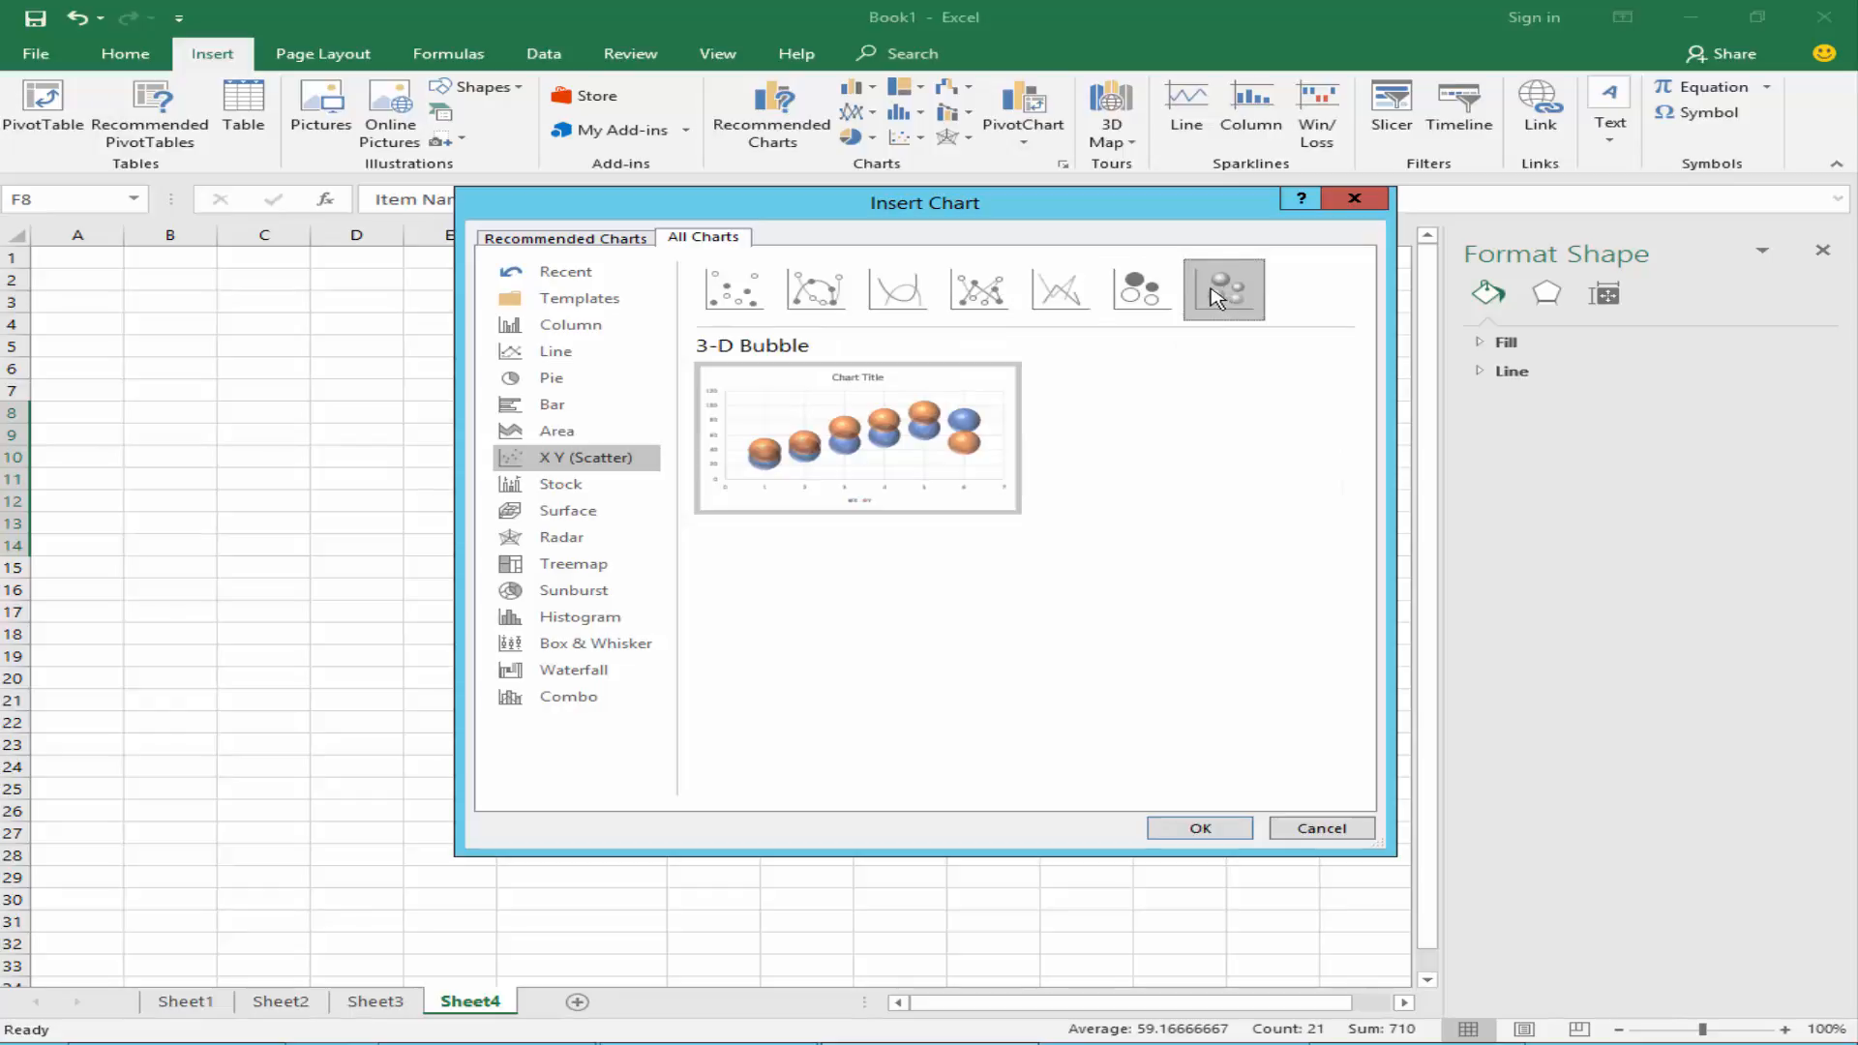
Insert the plain Scatter chart with X and Y as separate series, place it directly below the table and close the formatting pane
left_click(747, 300)
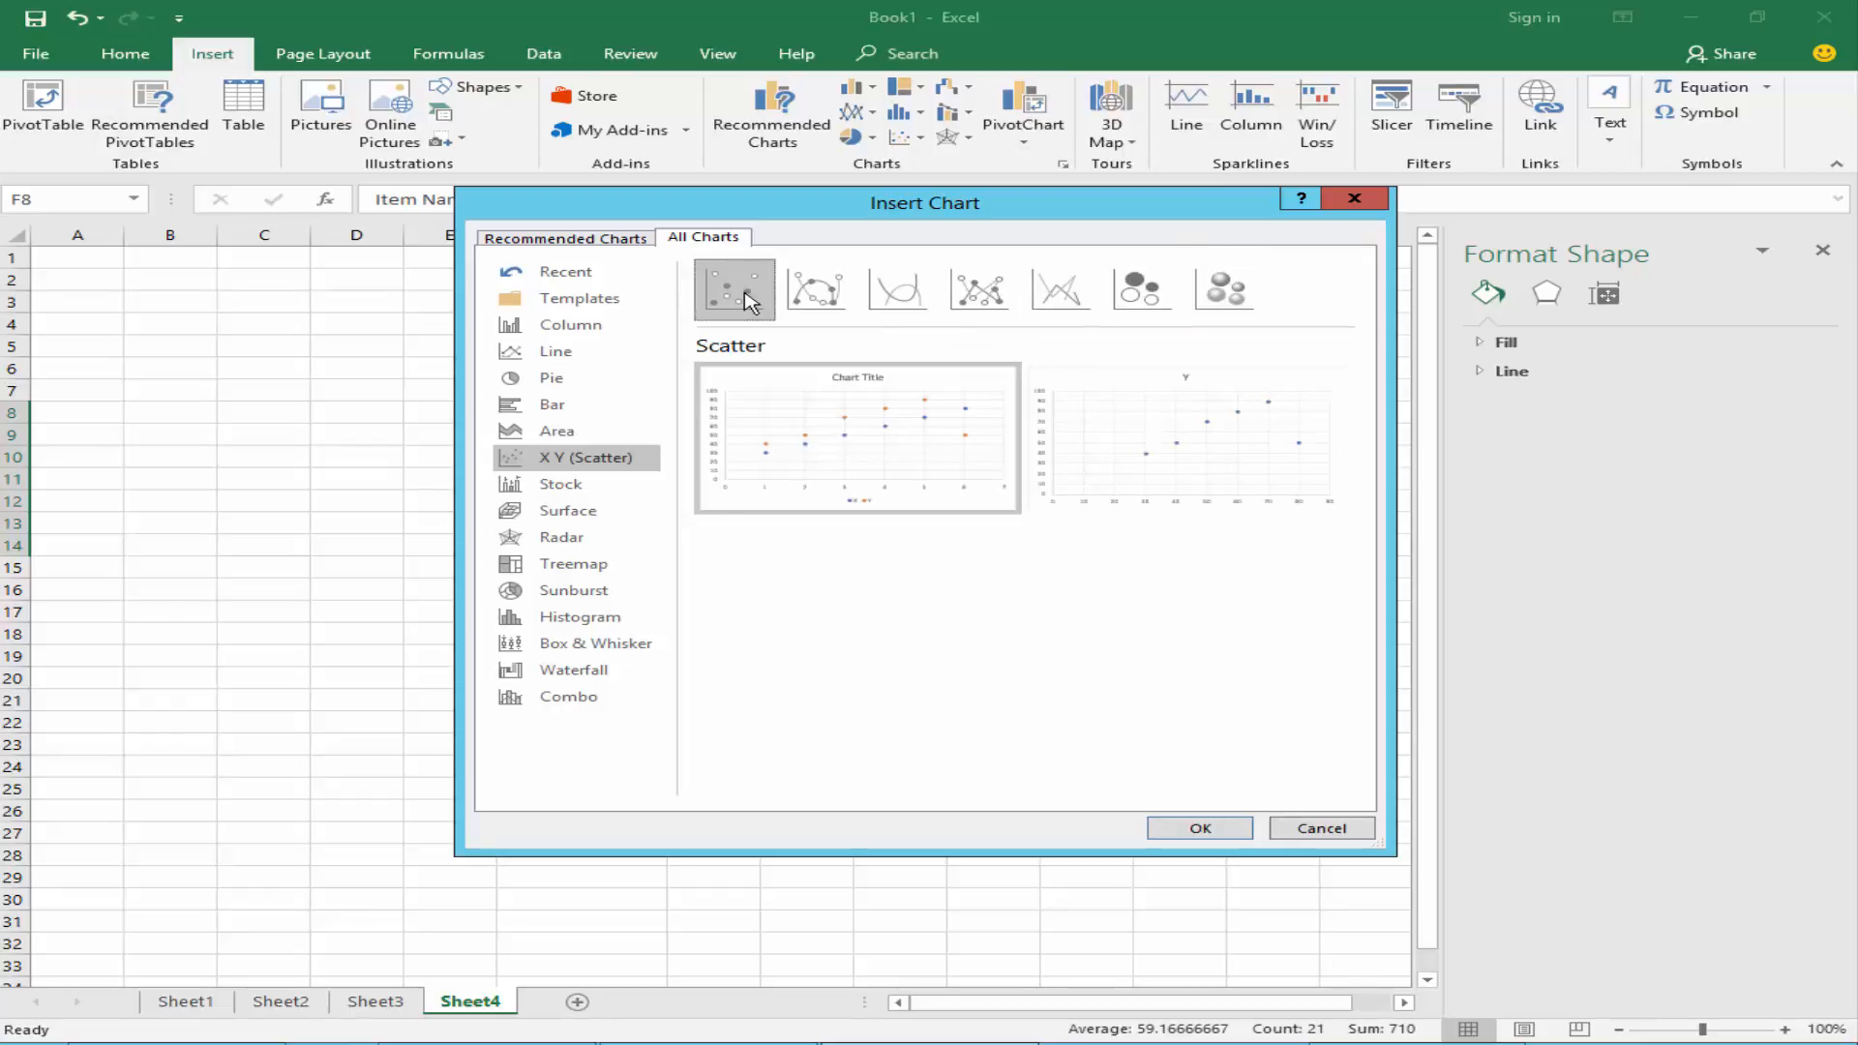
mouse_move(898, 455)
left_click(1200, 828)
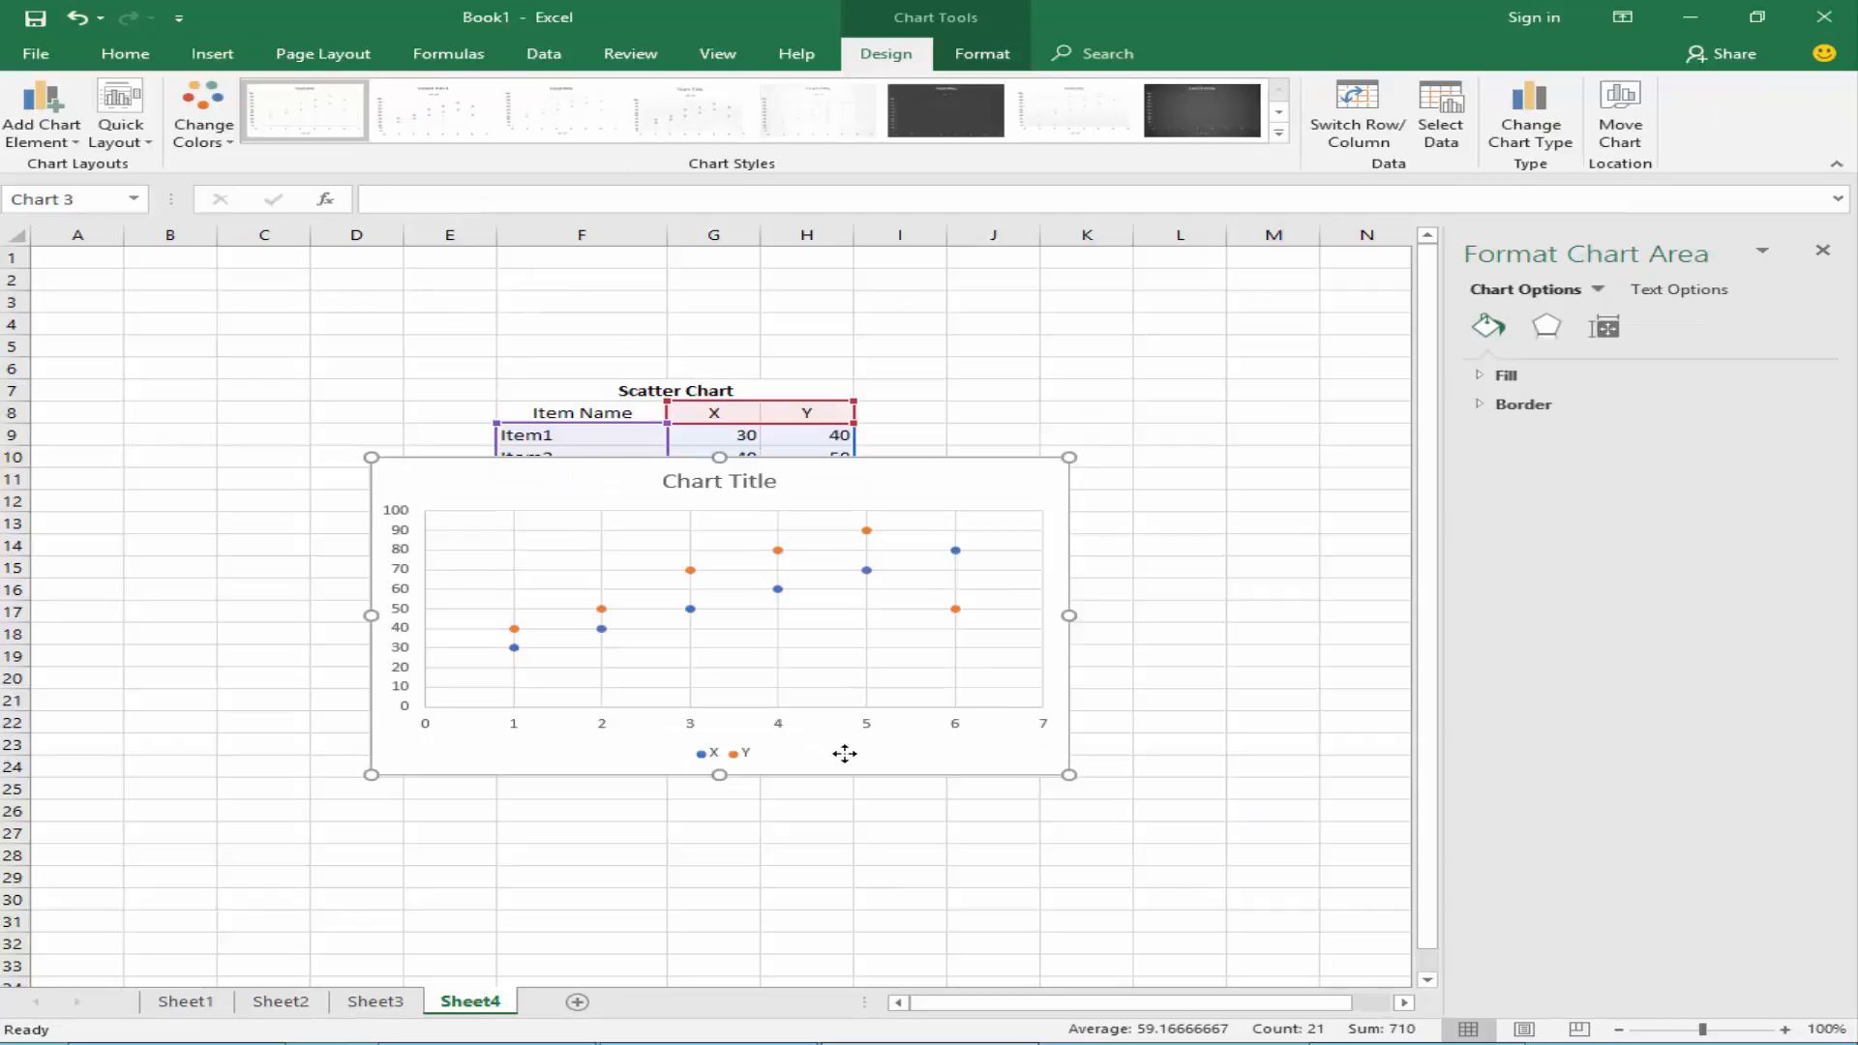
left_click_drag(839, 751, 846, 850)
scroll(996, 718, "down", 1)
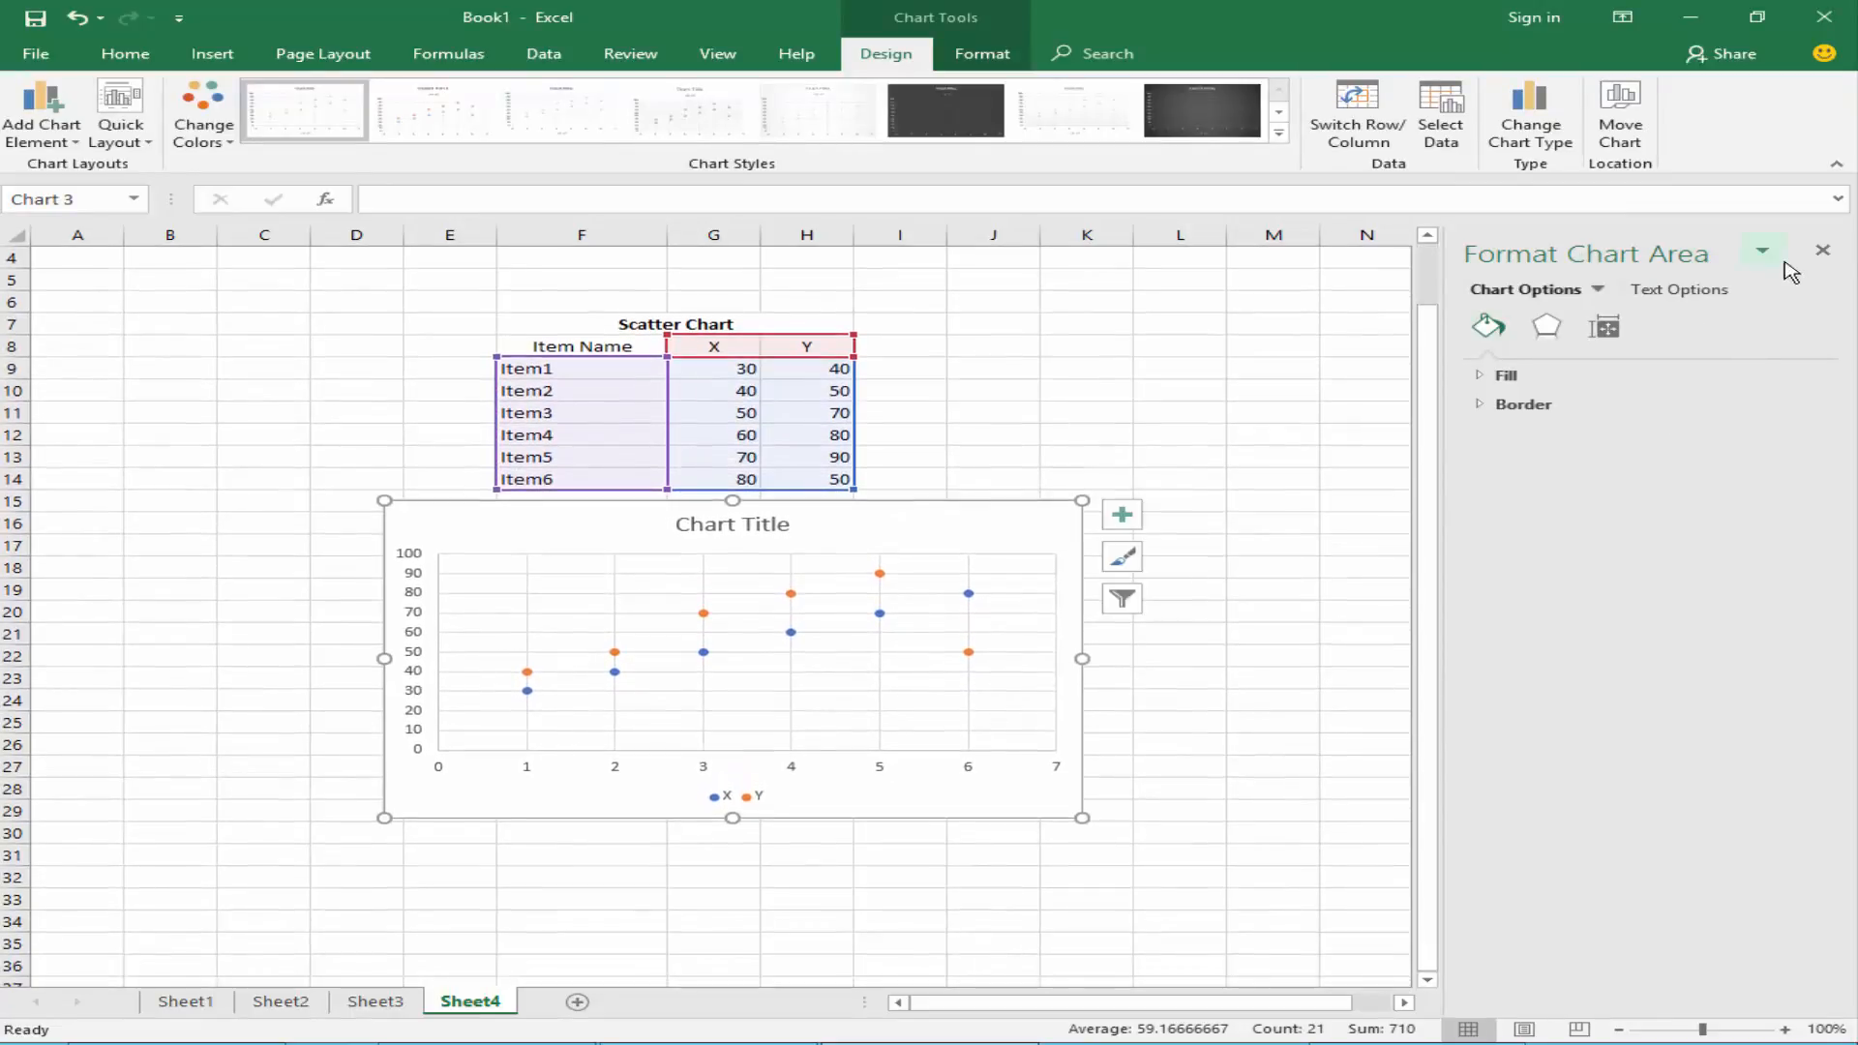
left_click(1822, 249)
Examine the source ranges of the X and Y series by selecting their points in the new chart
scroll(850, 551, "down", 2)
scroll(842, 543, "up", 1)
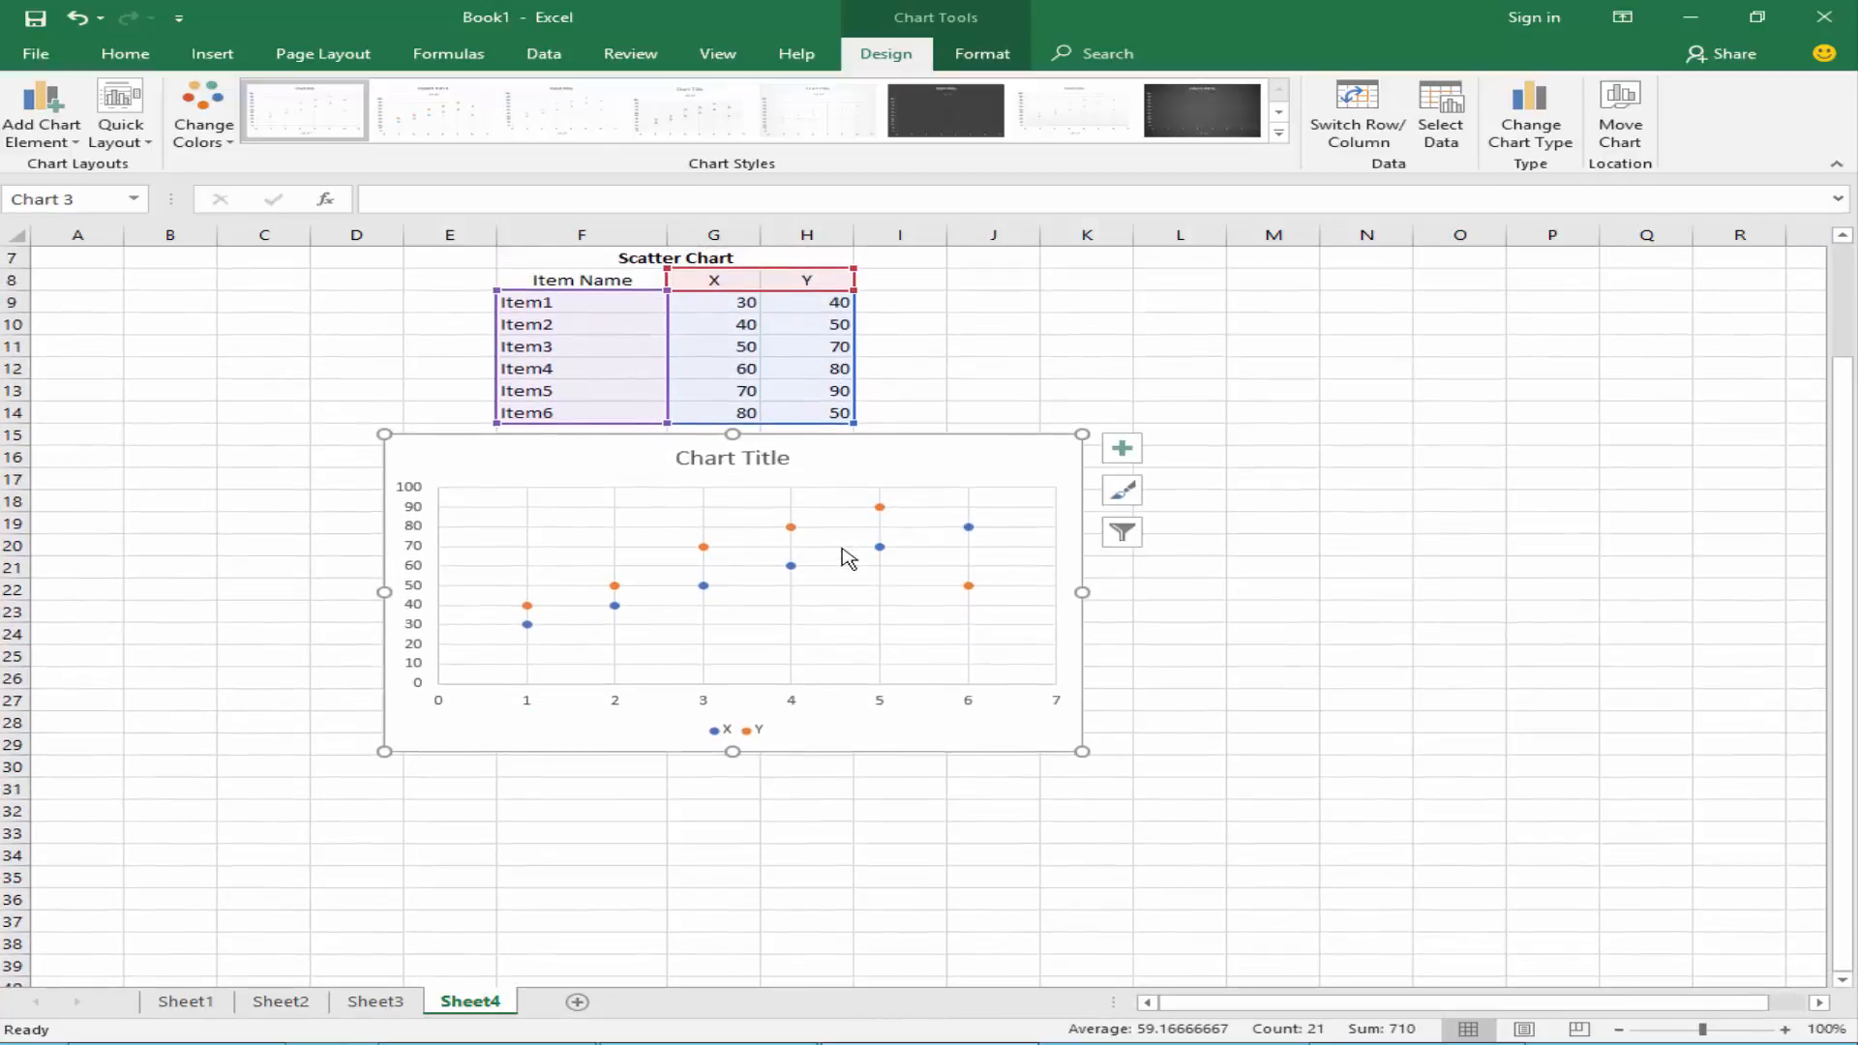
scroll(849, 558, "up", 1)
left_click(969, 593)
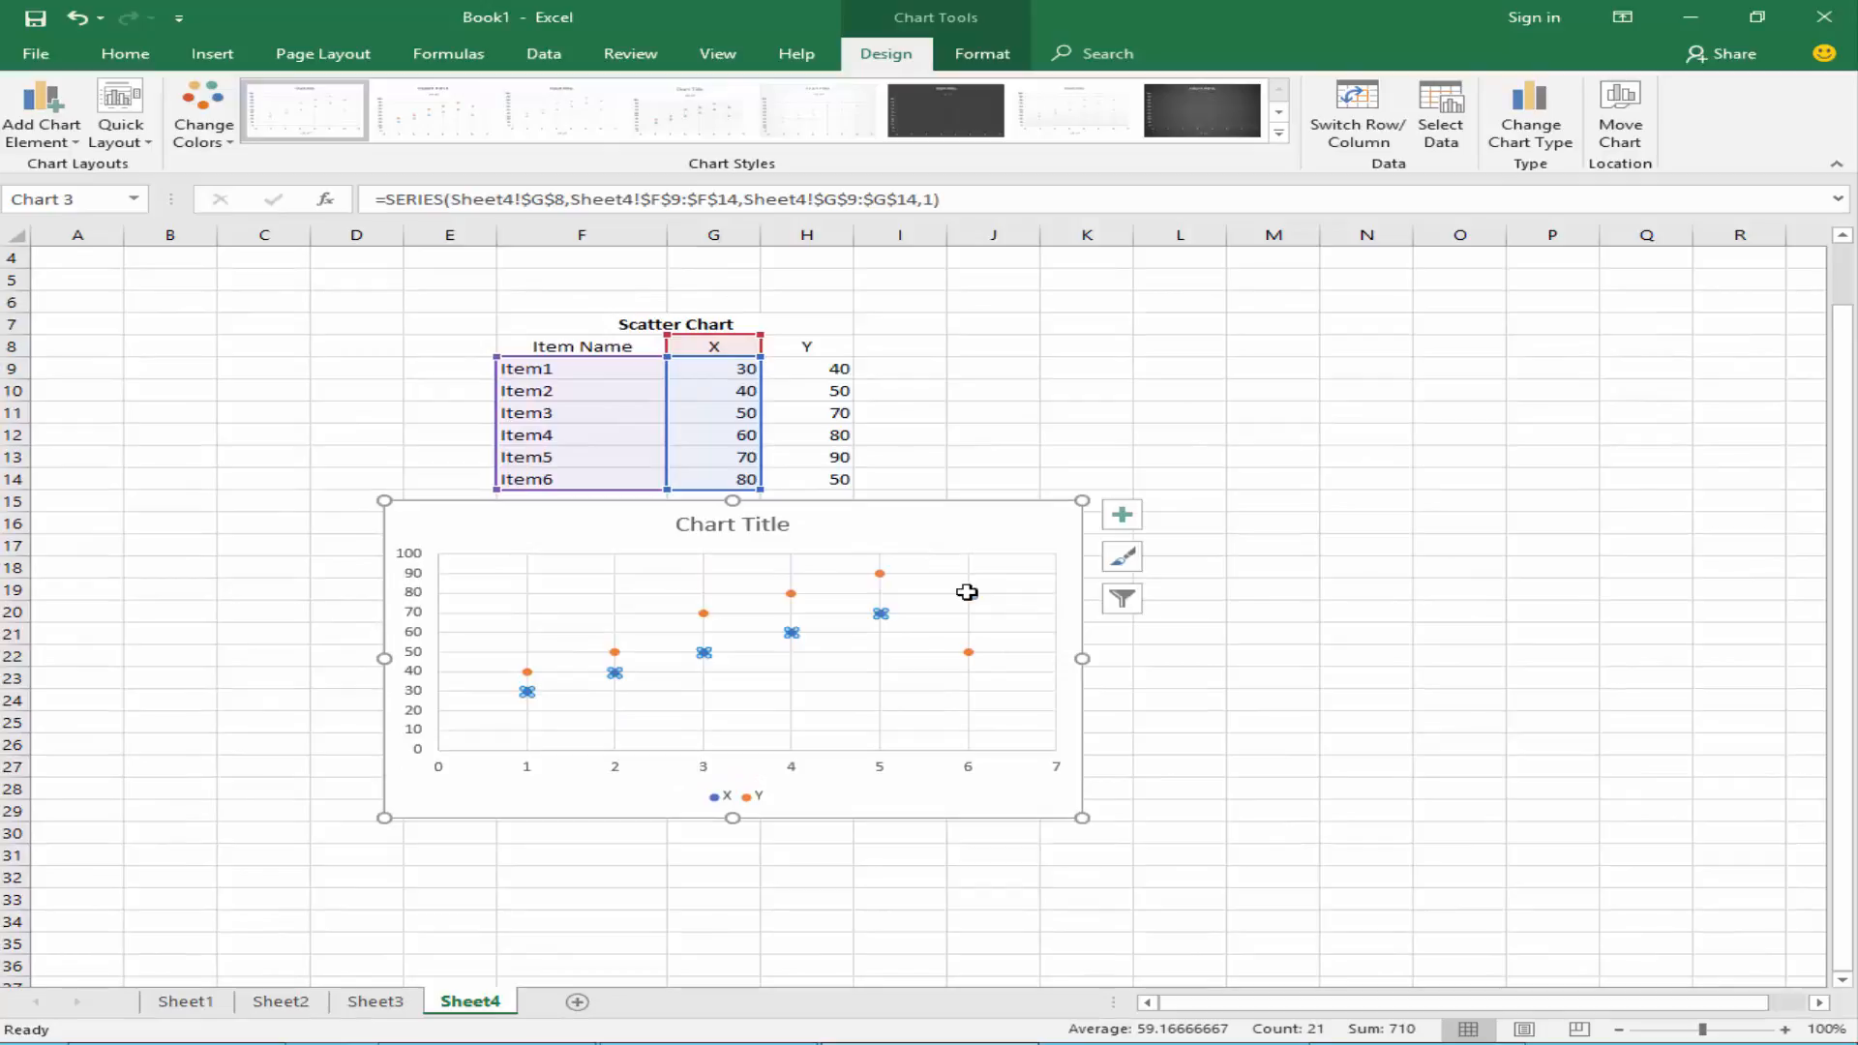
left_click(970, 654)
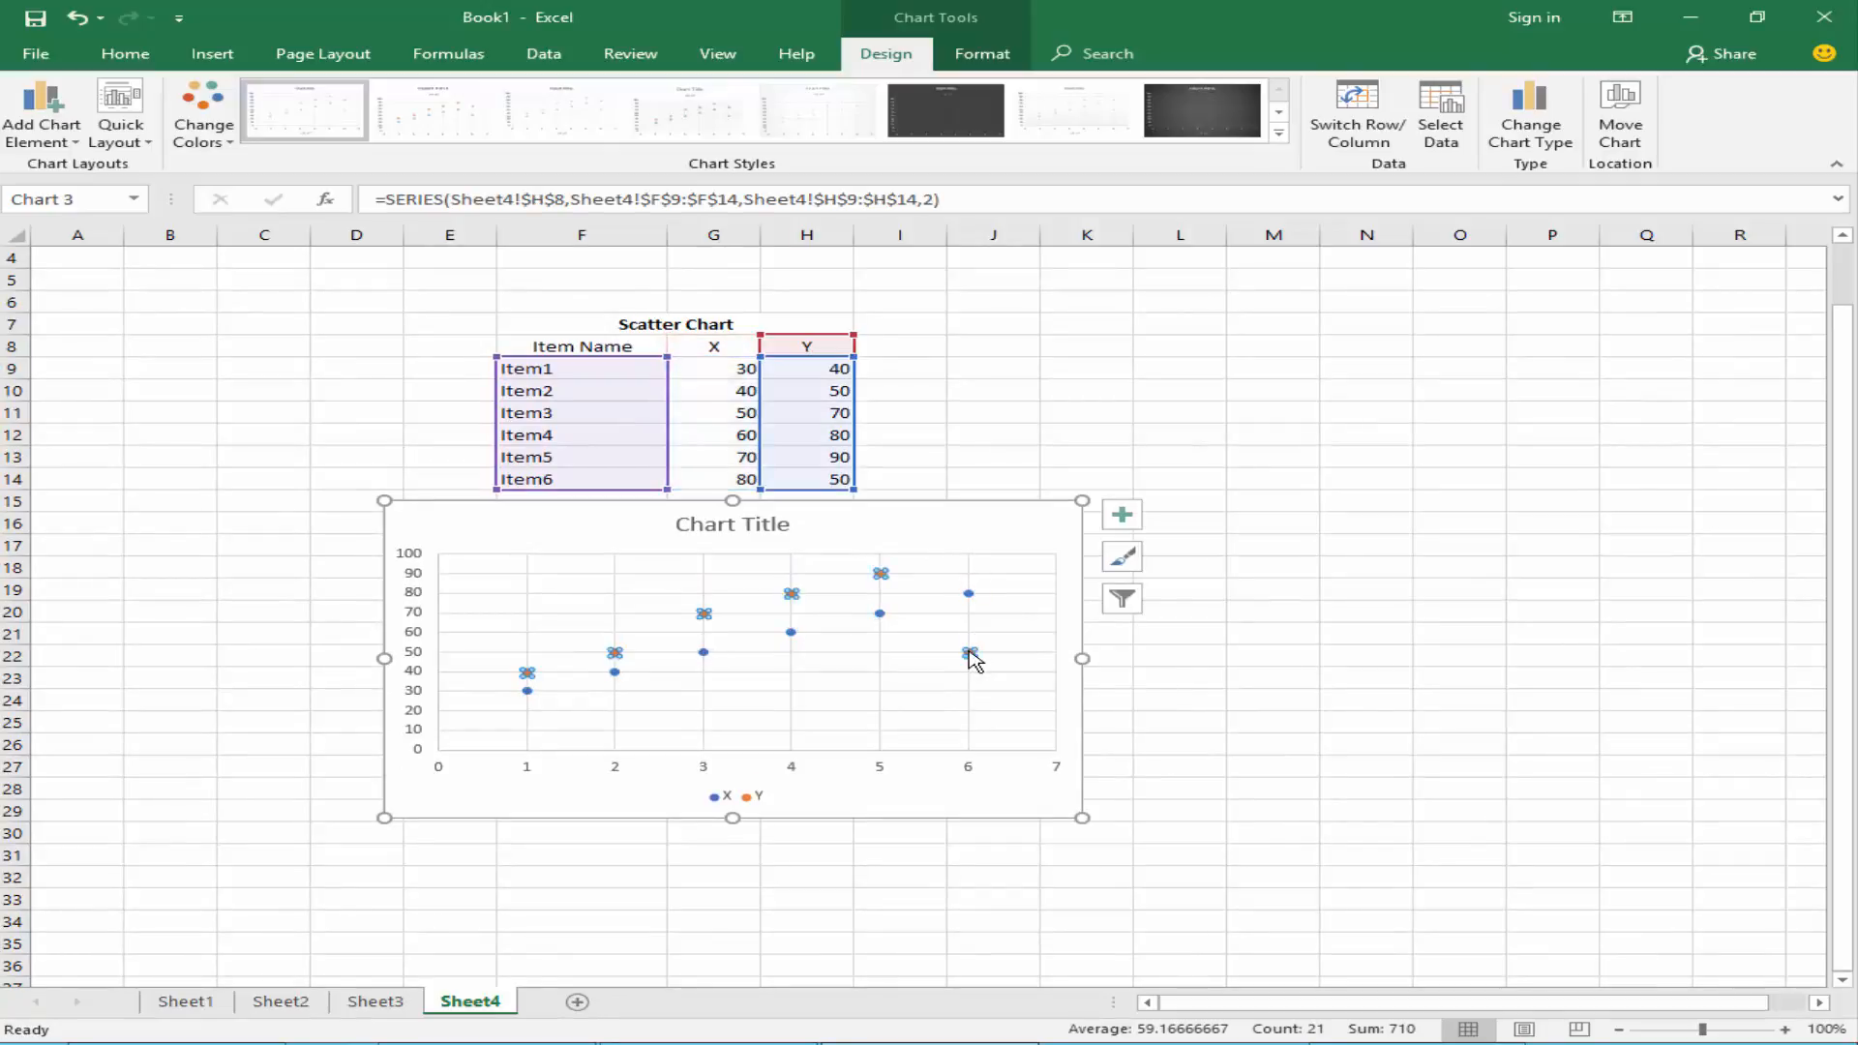
left_click(970, 596)
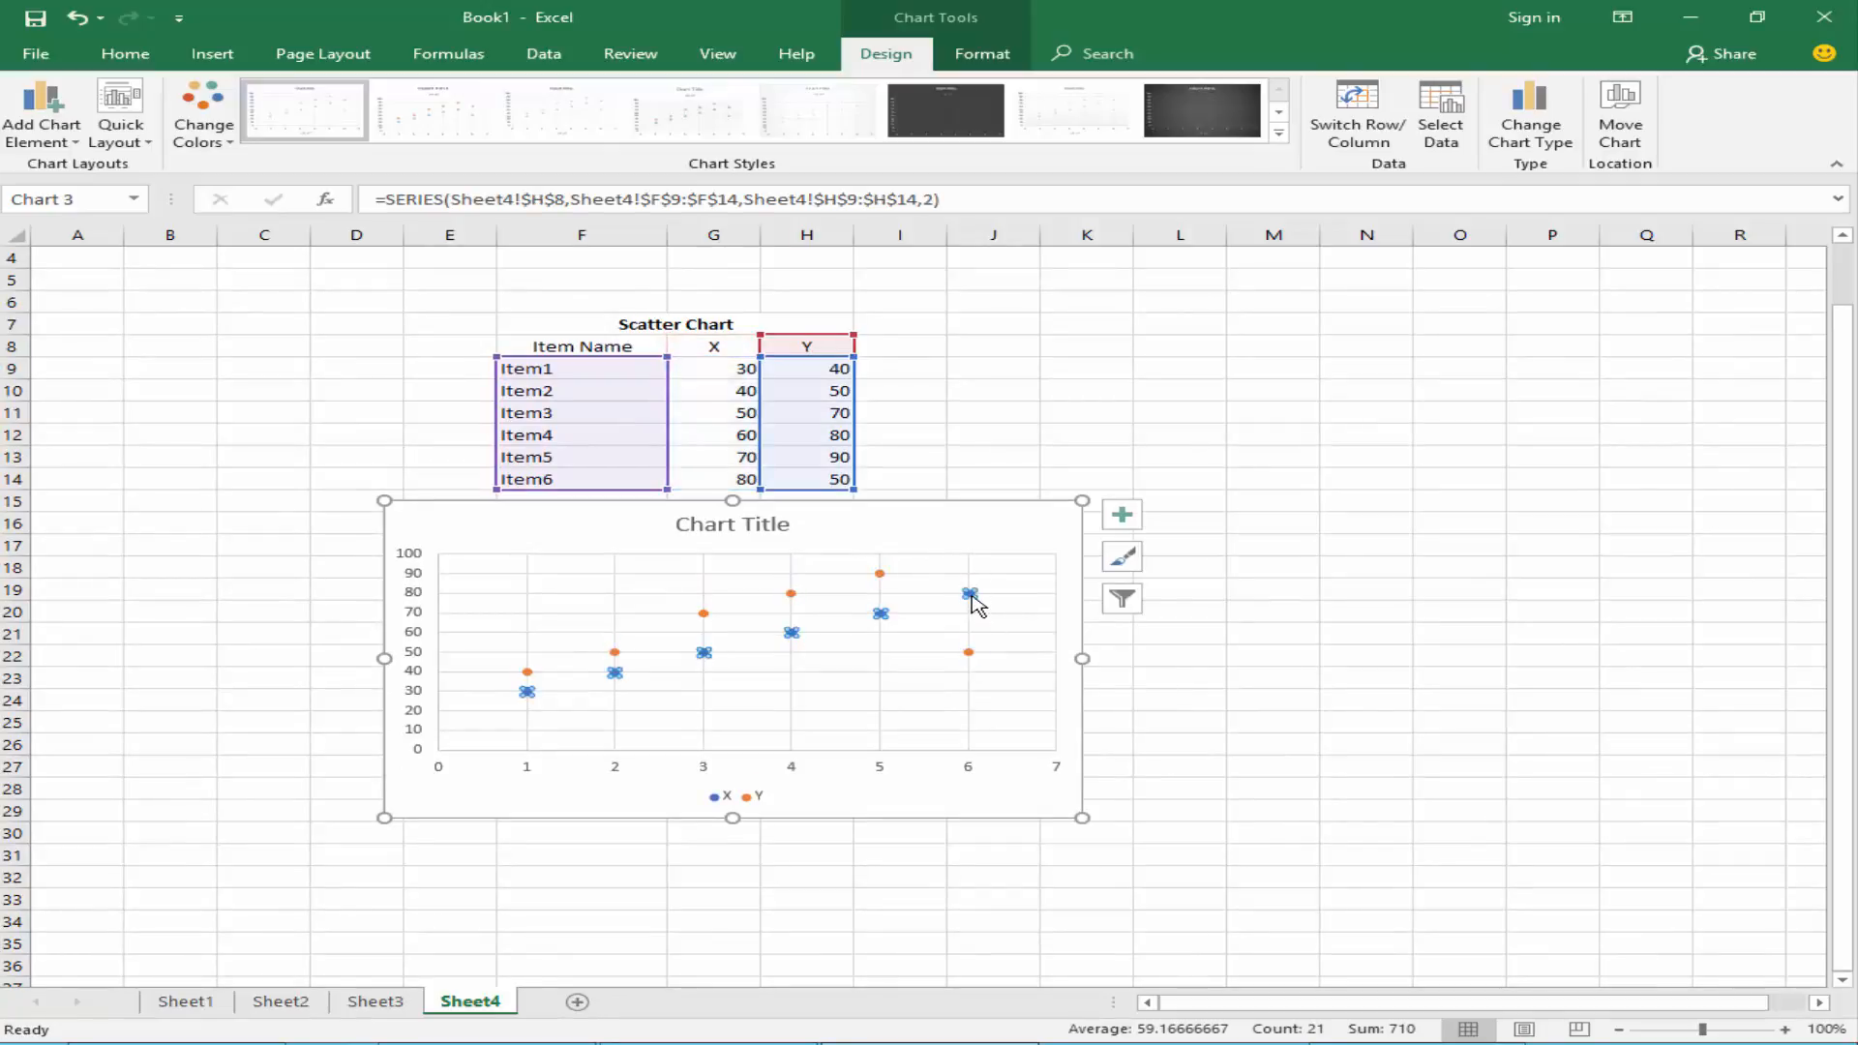
left_click(968, 651)
Change the chart's title to "Scatter Chart"
double_click(751, 526)
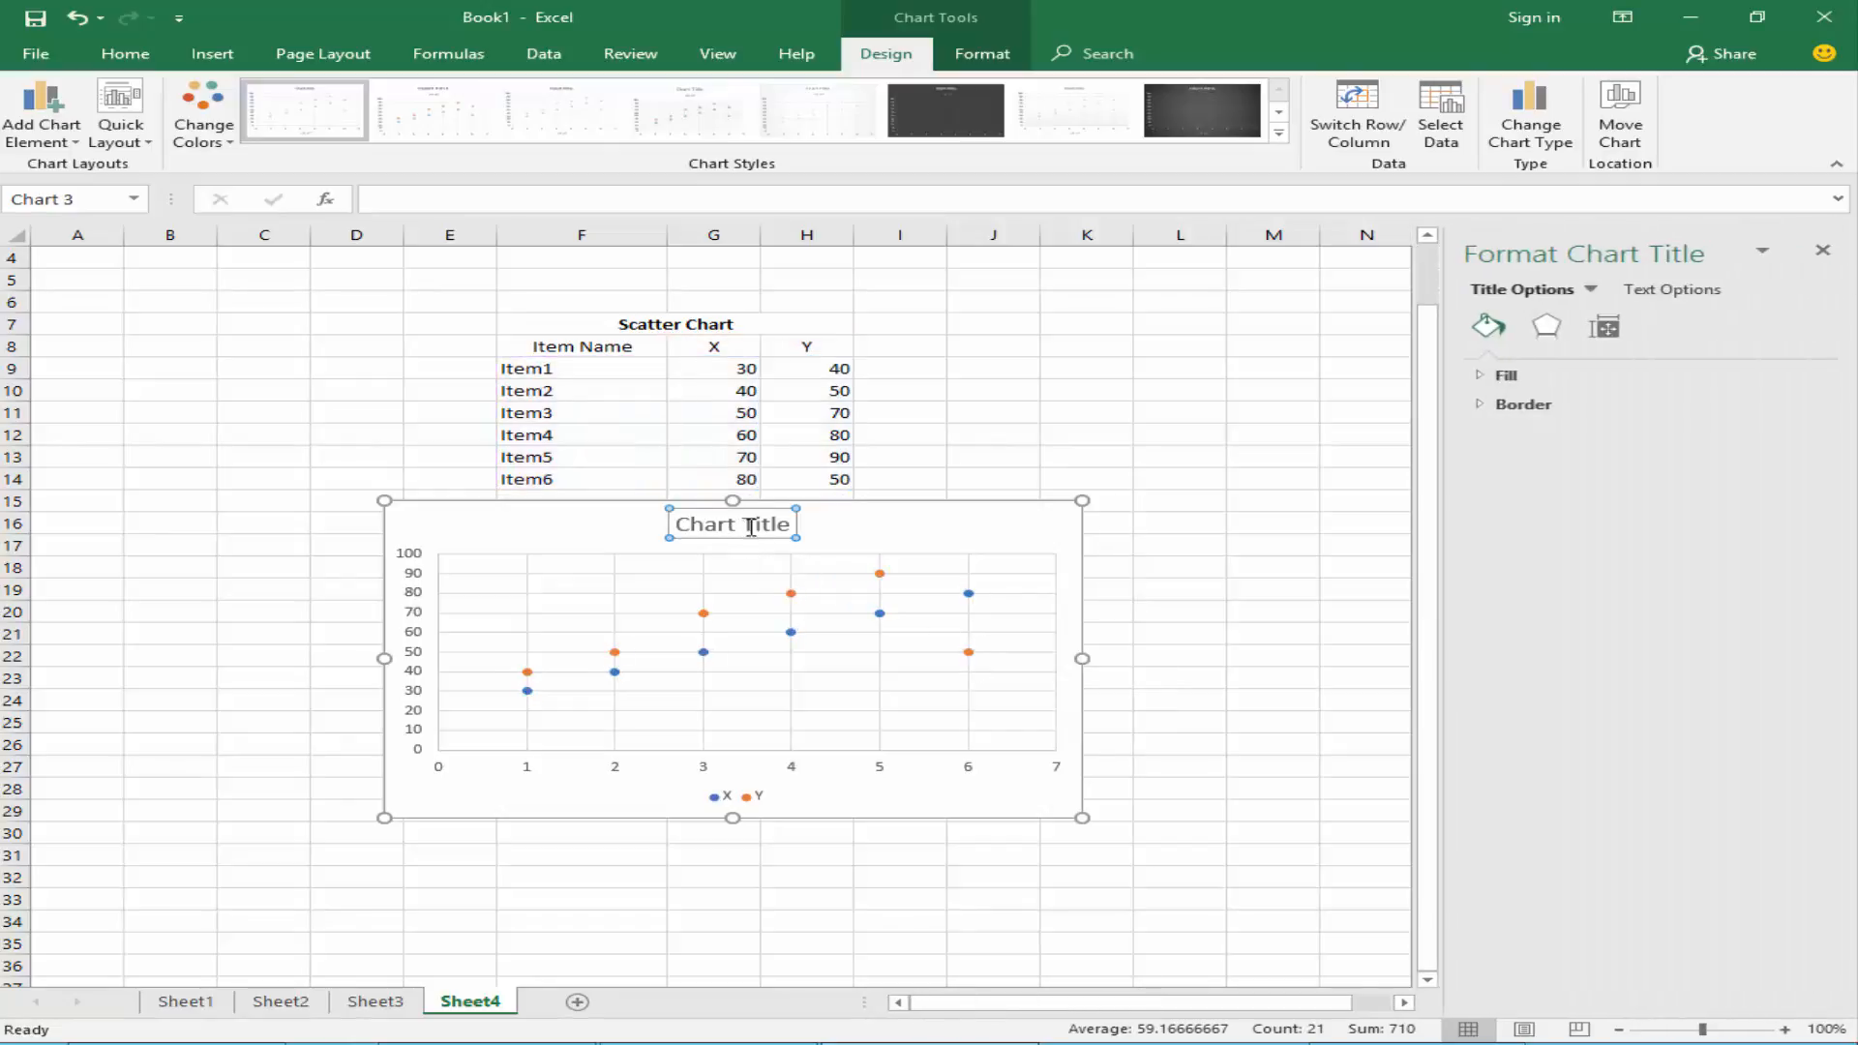
triple_click(748, 525)
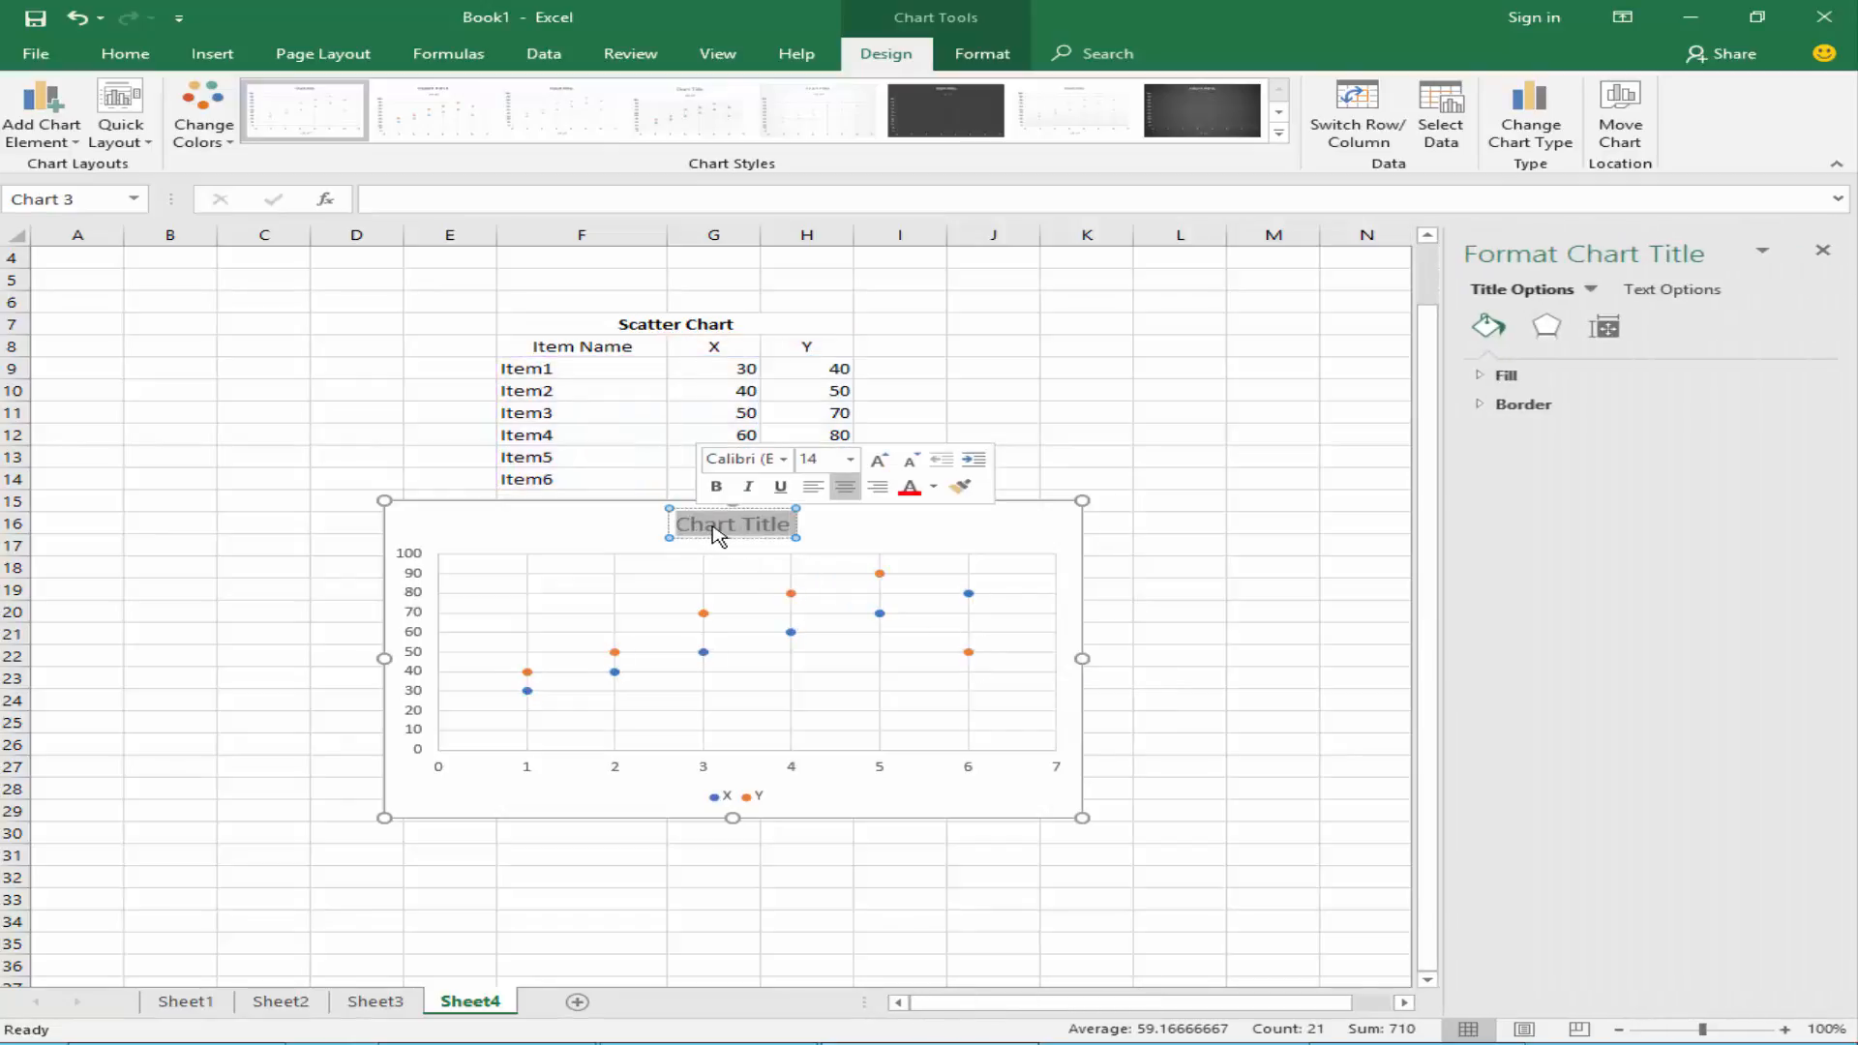
type("Sca")
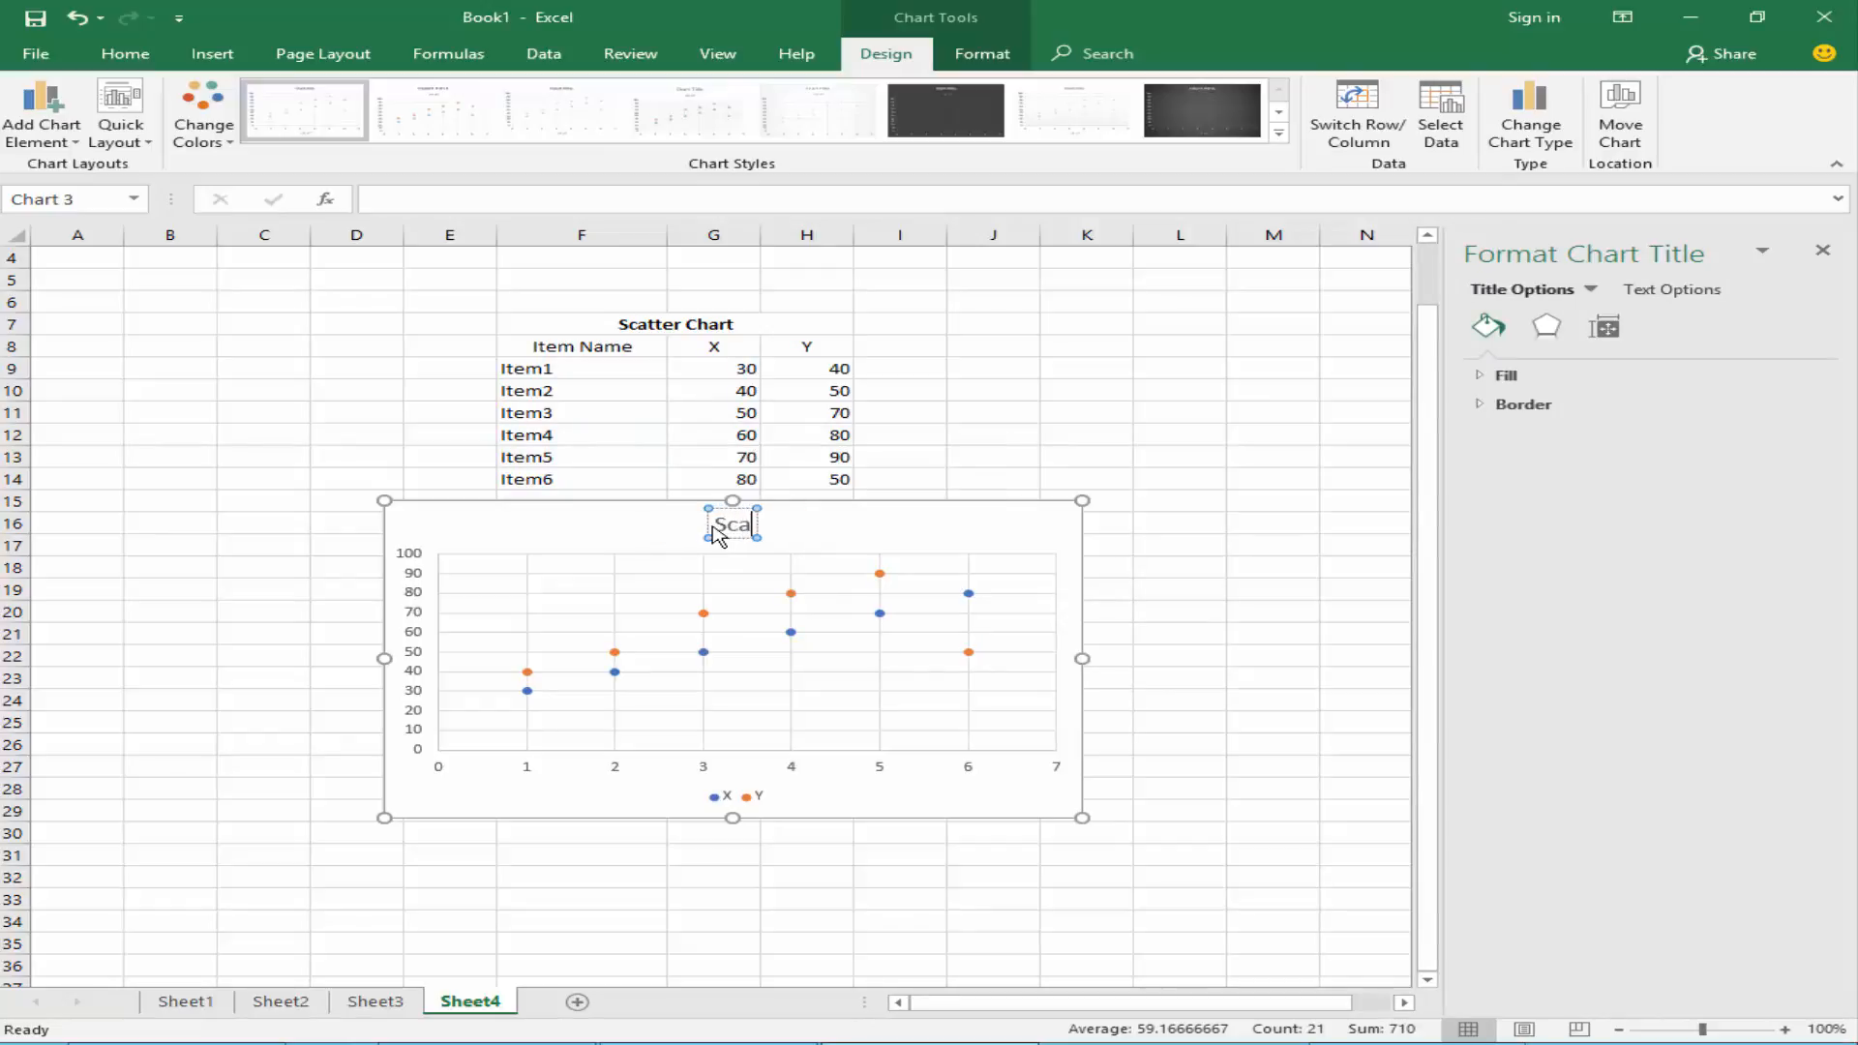
type("tter Chart")
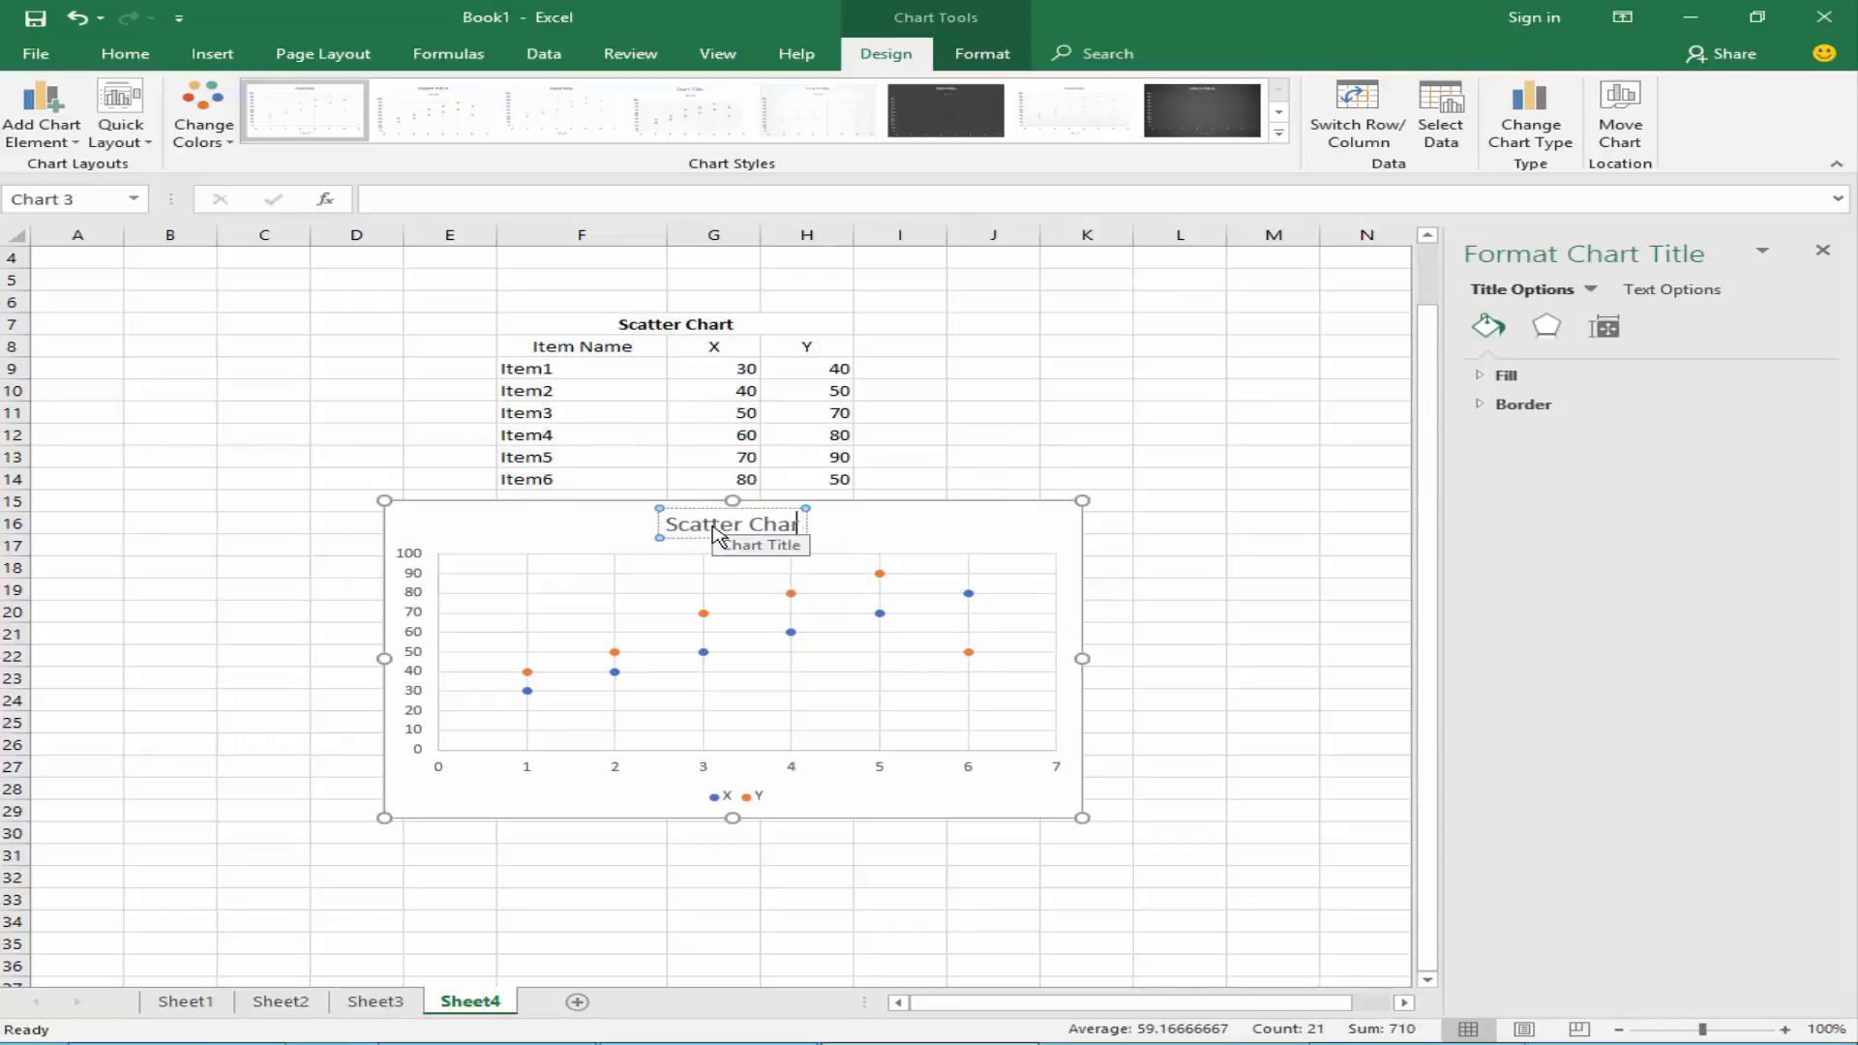
left_click(859, 520)
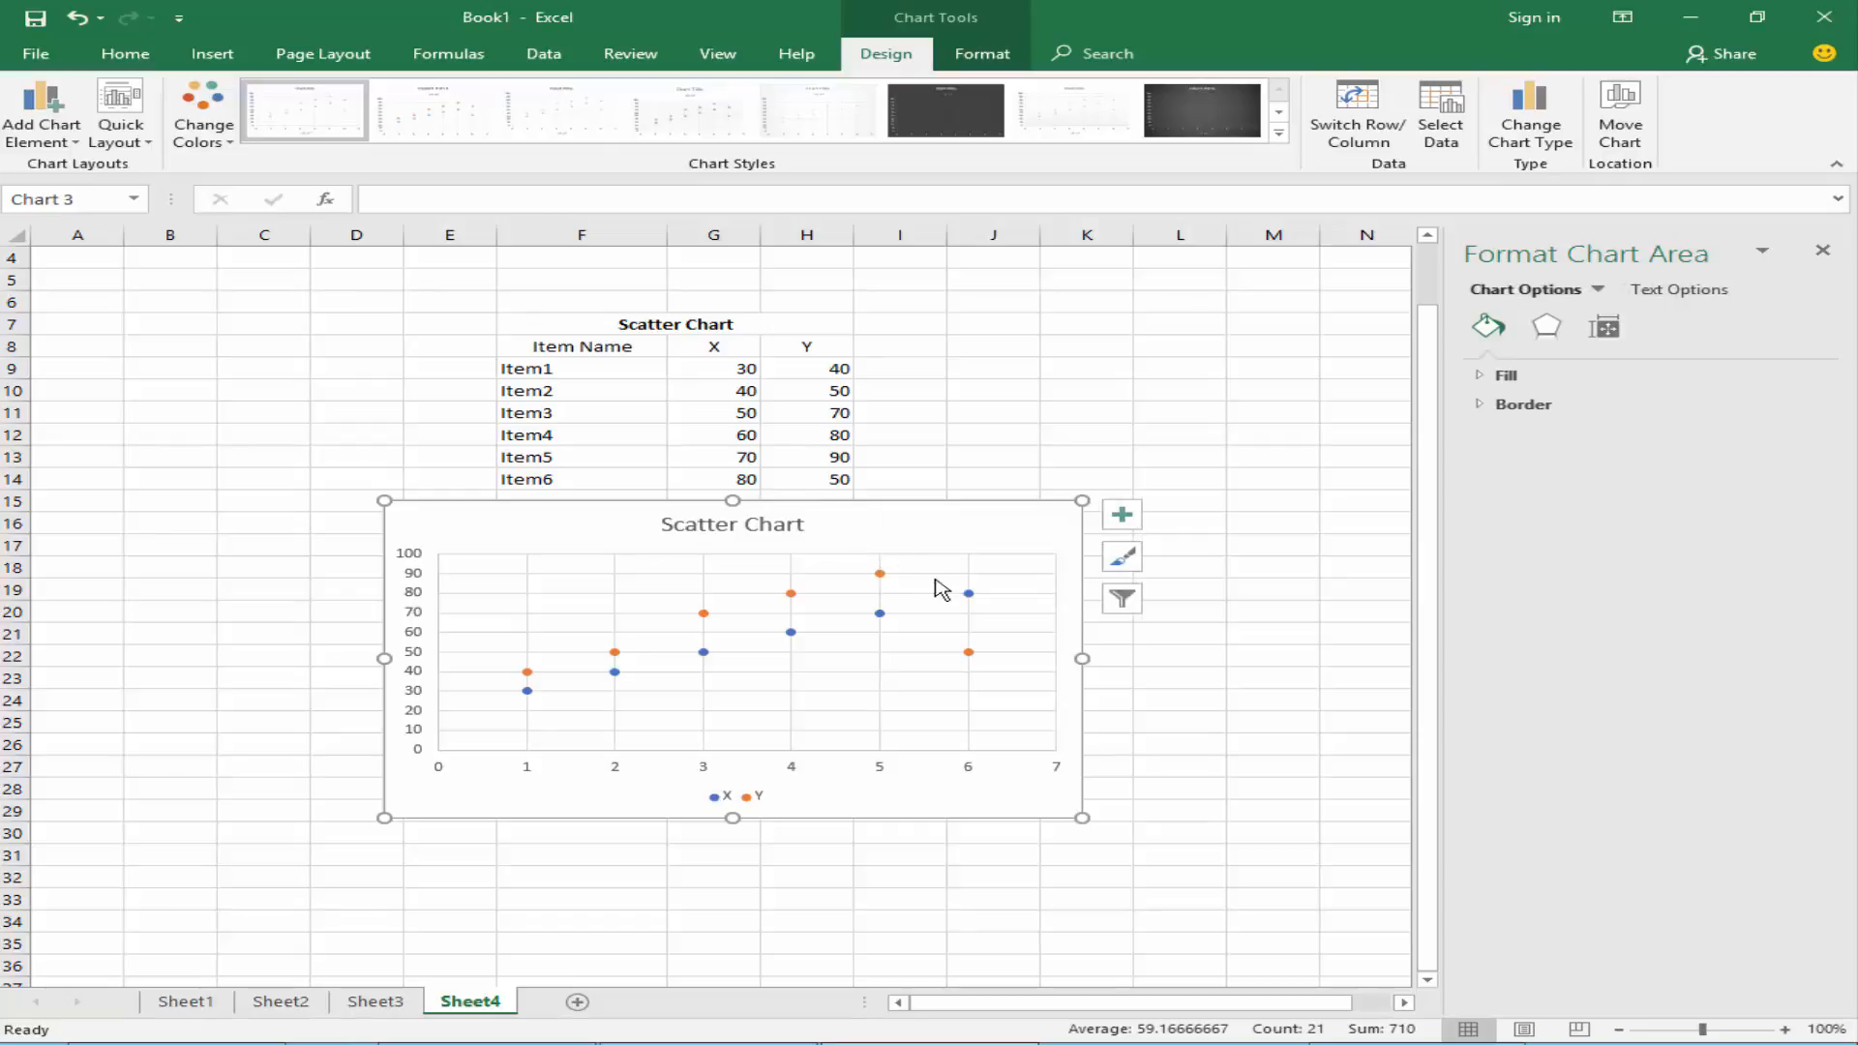
Check which table cells feed the X and Y series by selecting each series' points in the chart
left_click(969, 594)
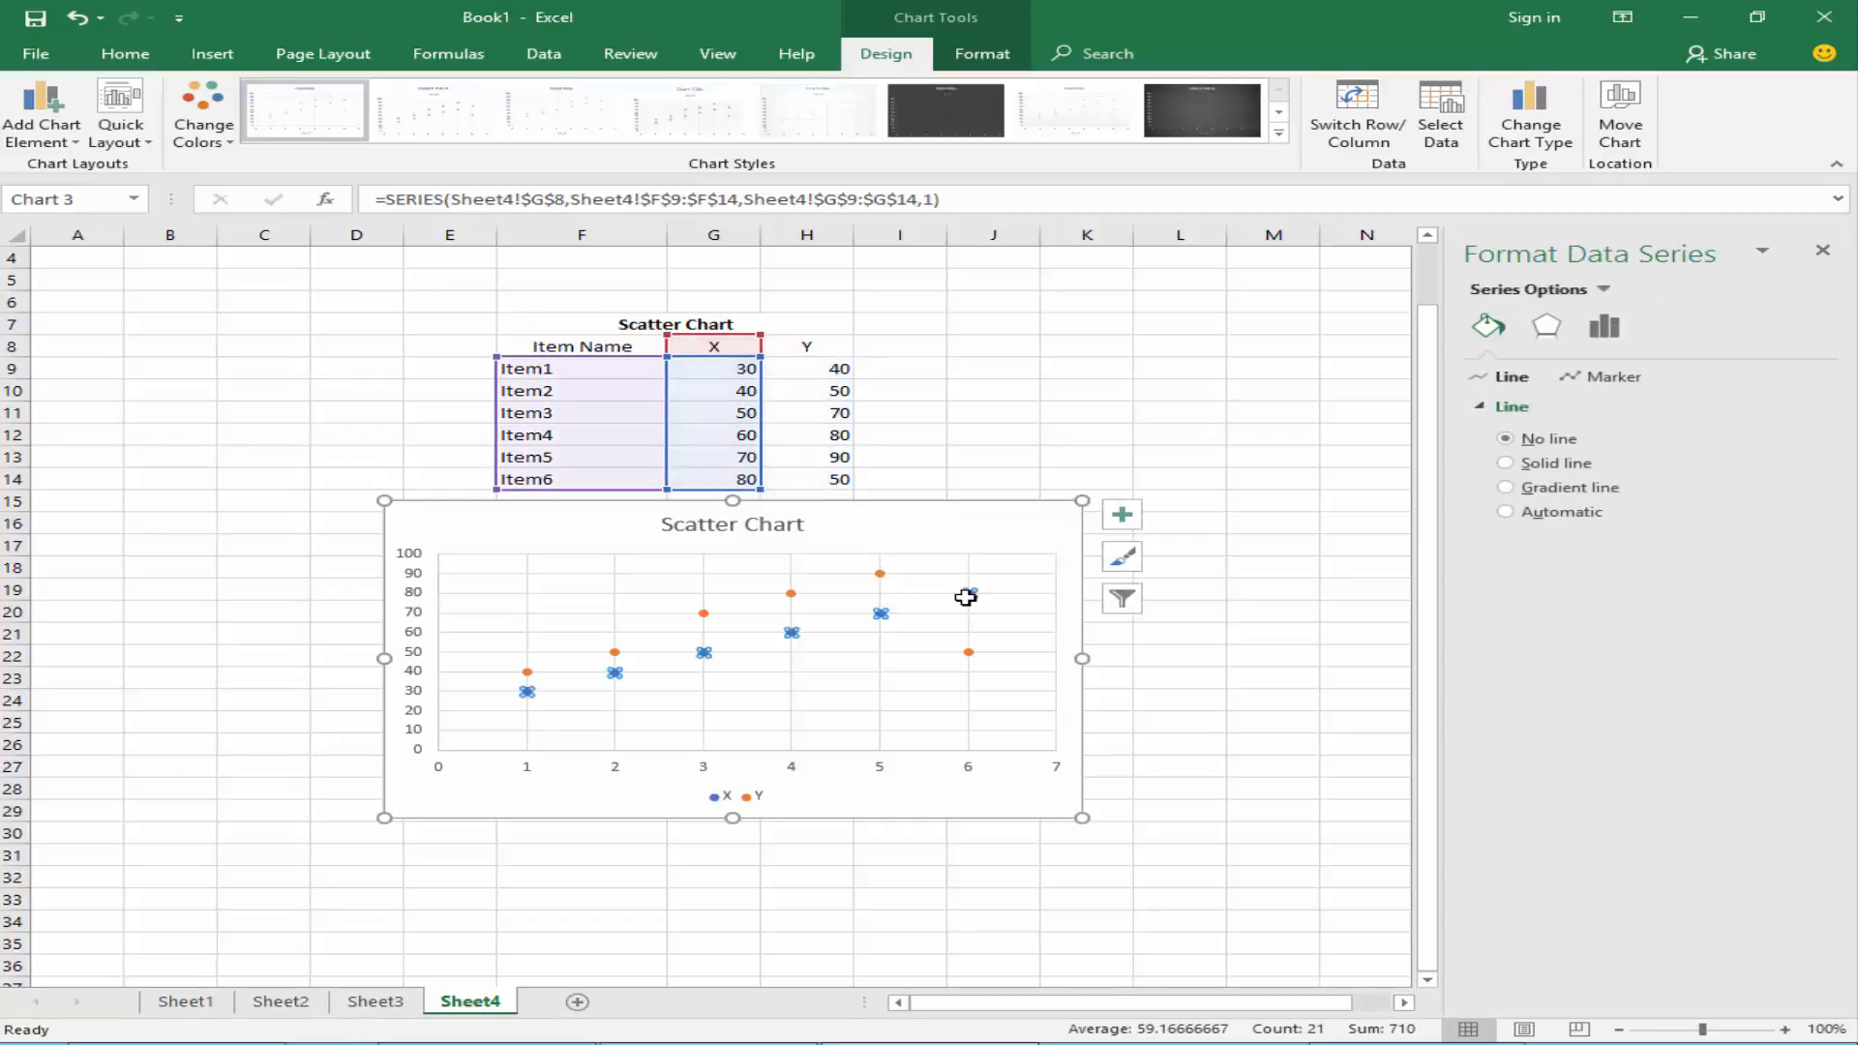
left_click(970, 650)
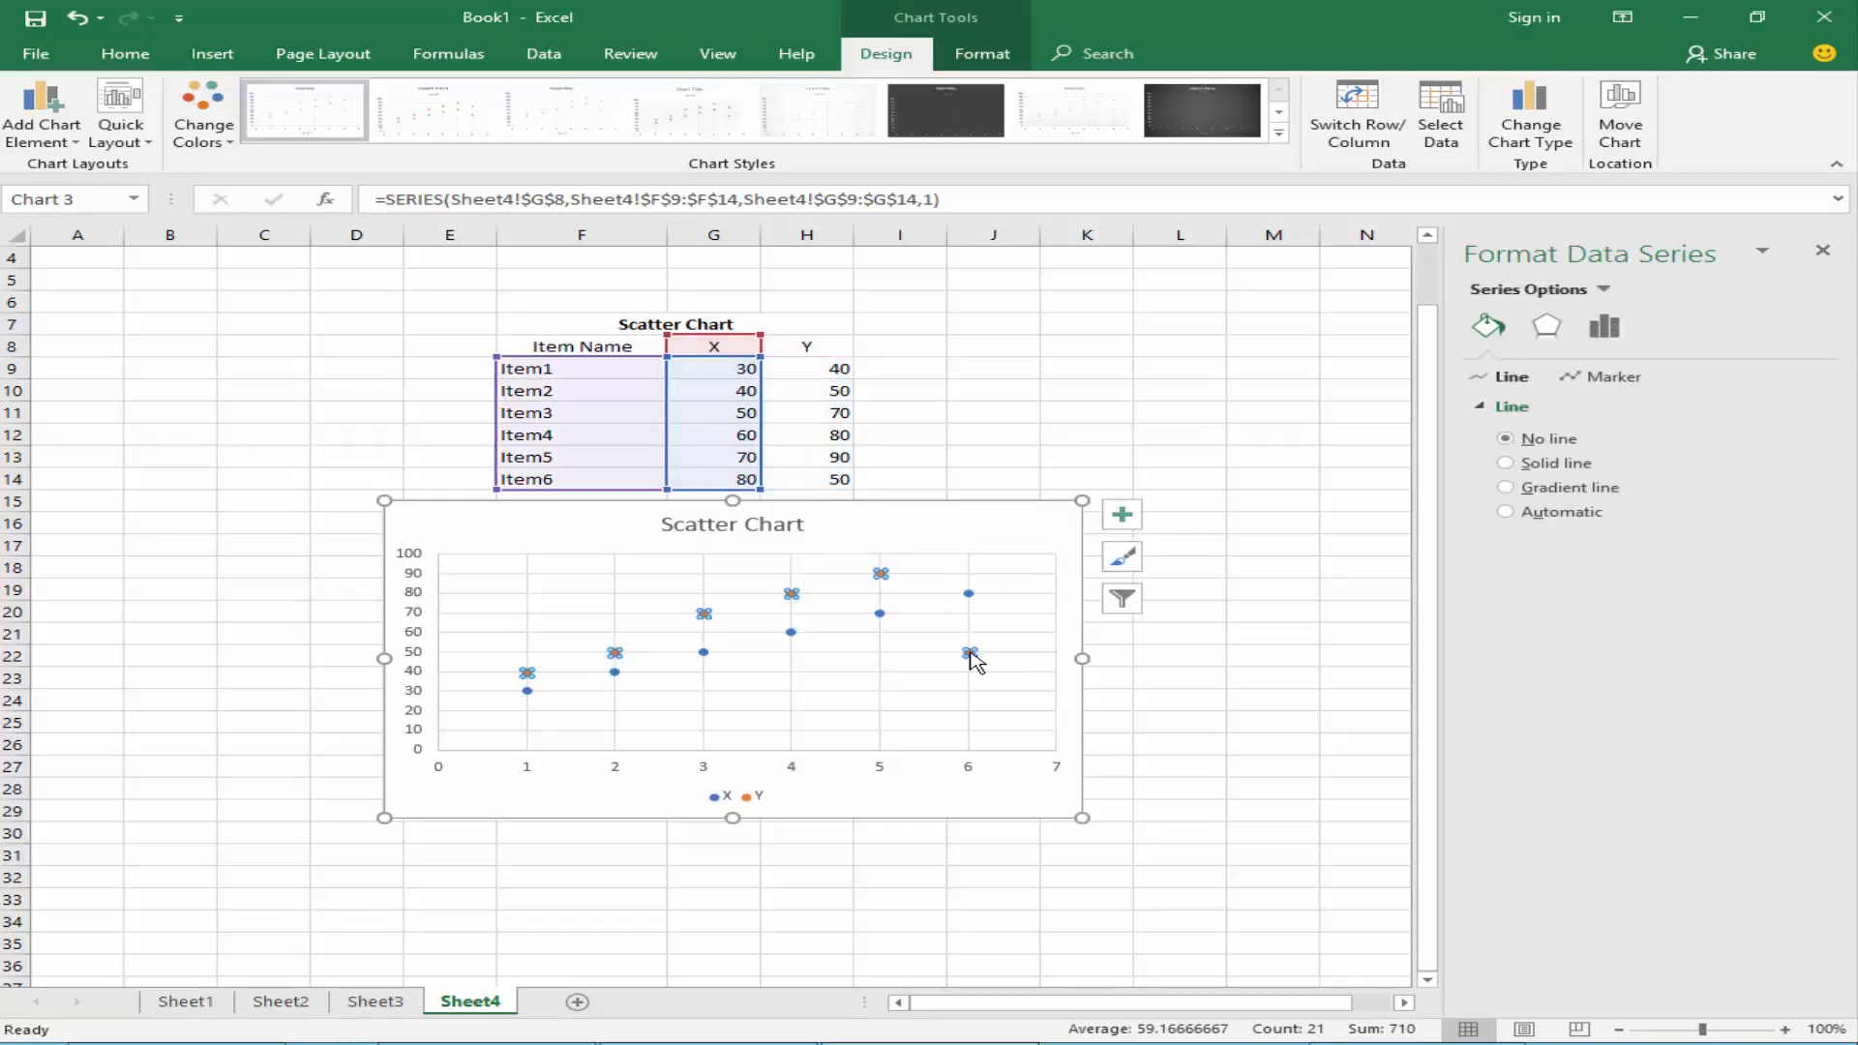
left_click(1074, 416)
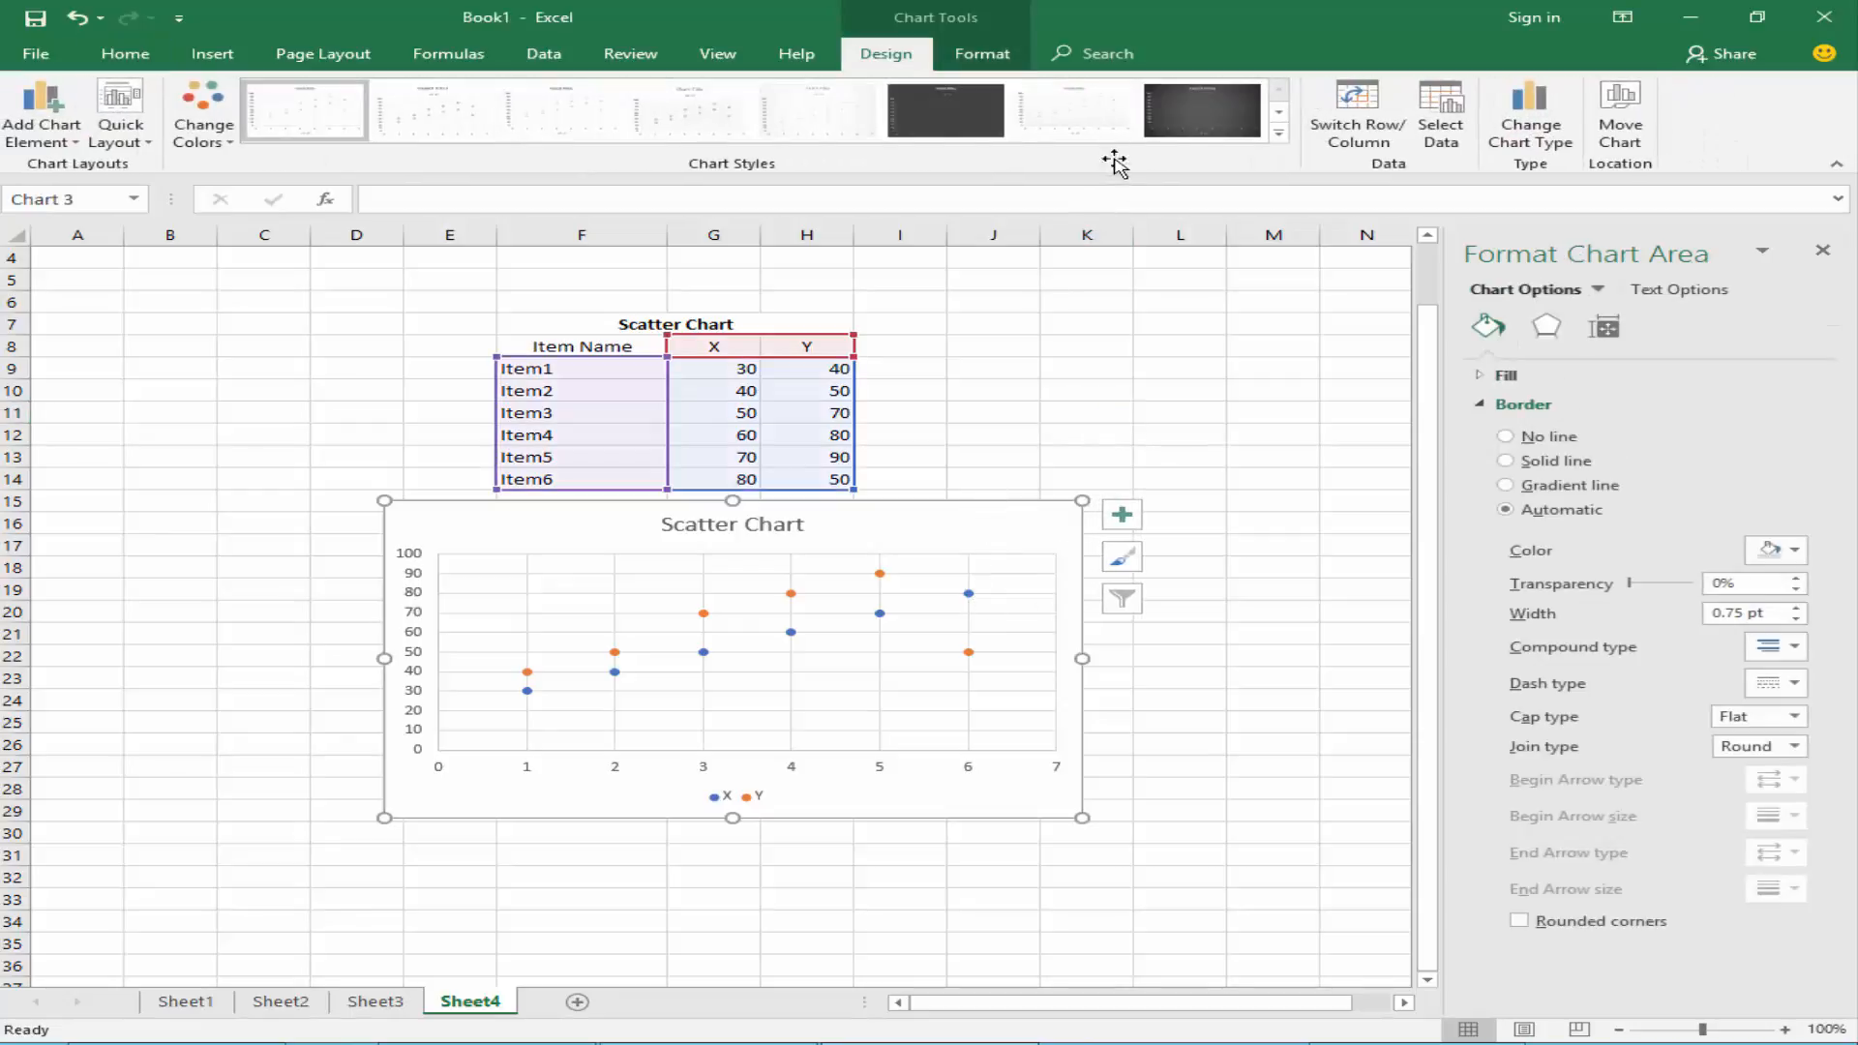
Try the flat dark chart style, settle on the dark gradient style for the scatter chart, and open its color palettes
left_click(931, 120)
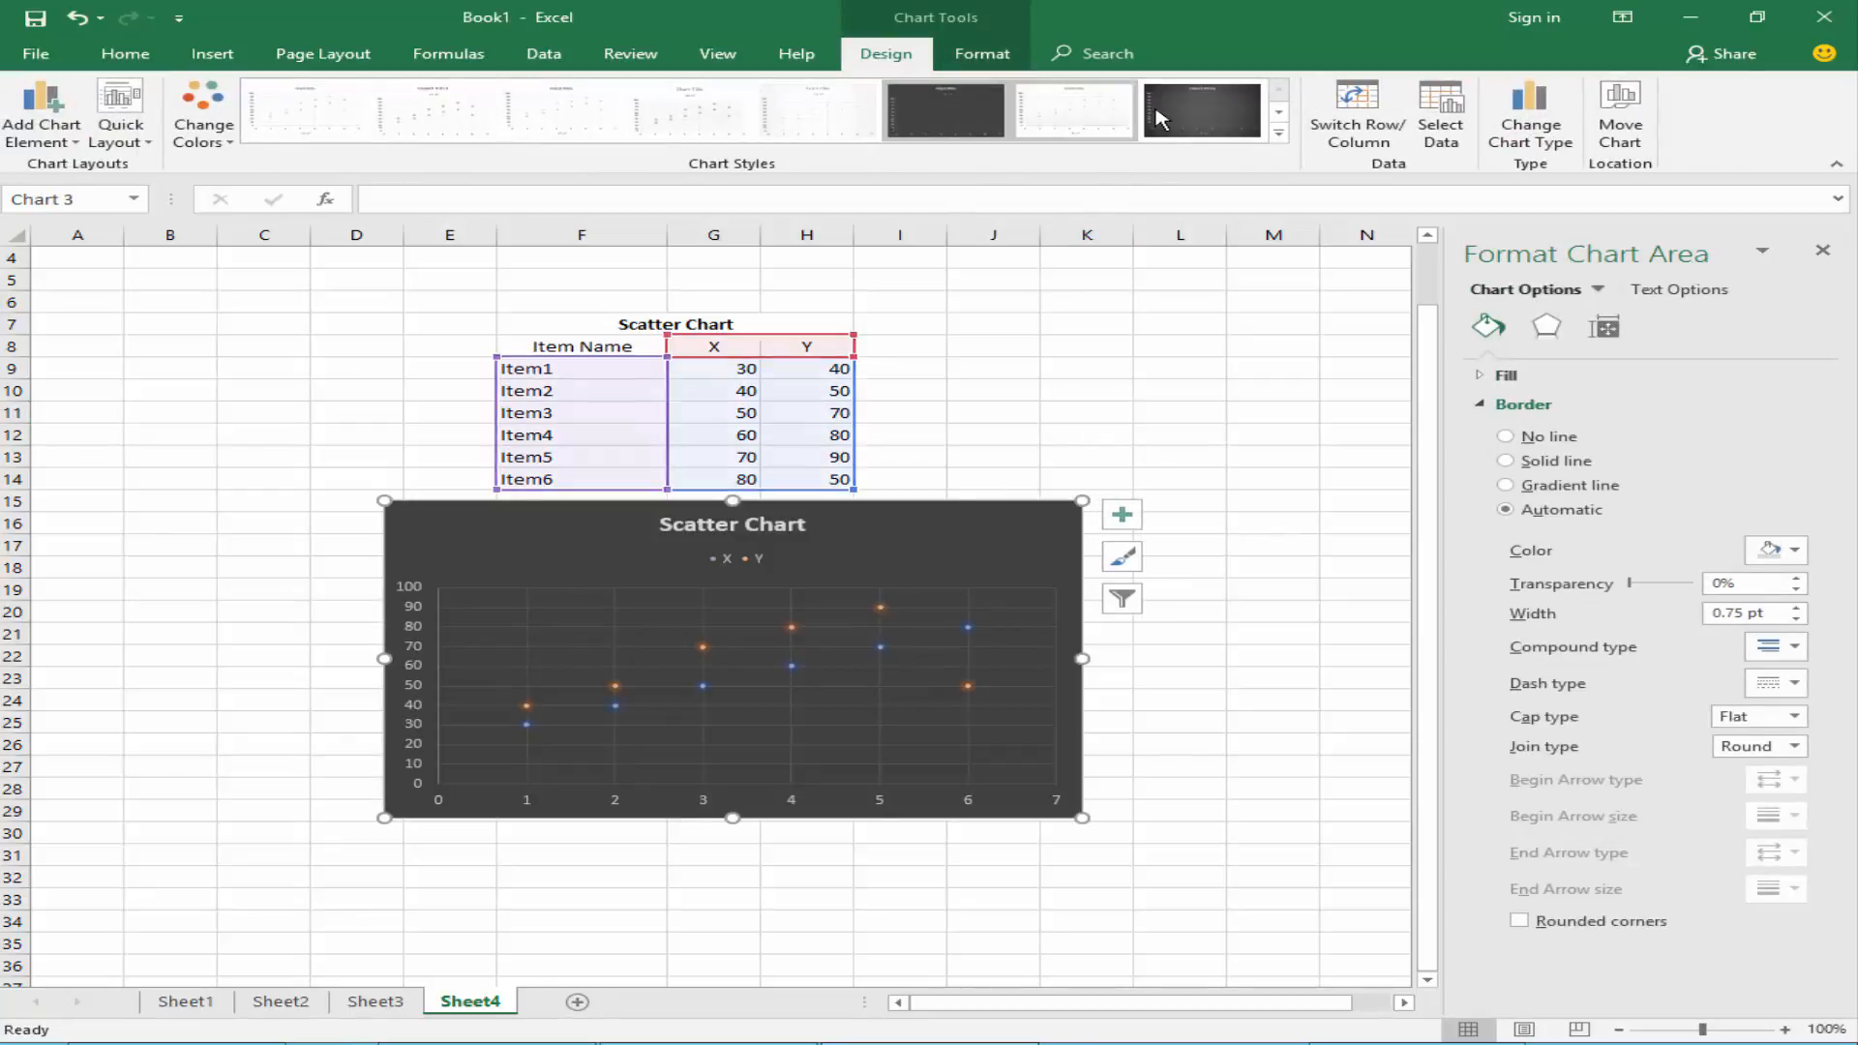
left_click(1198, 109)
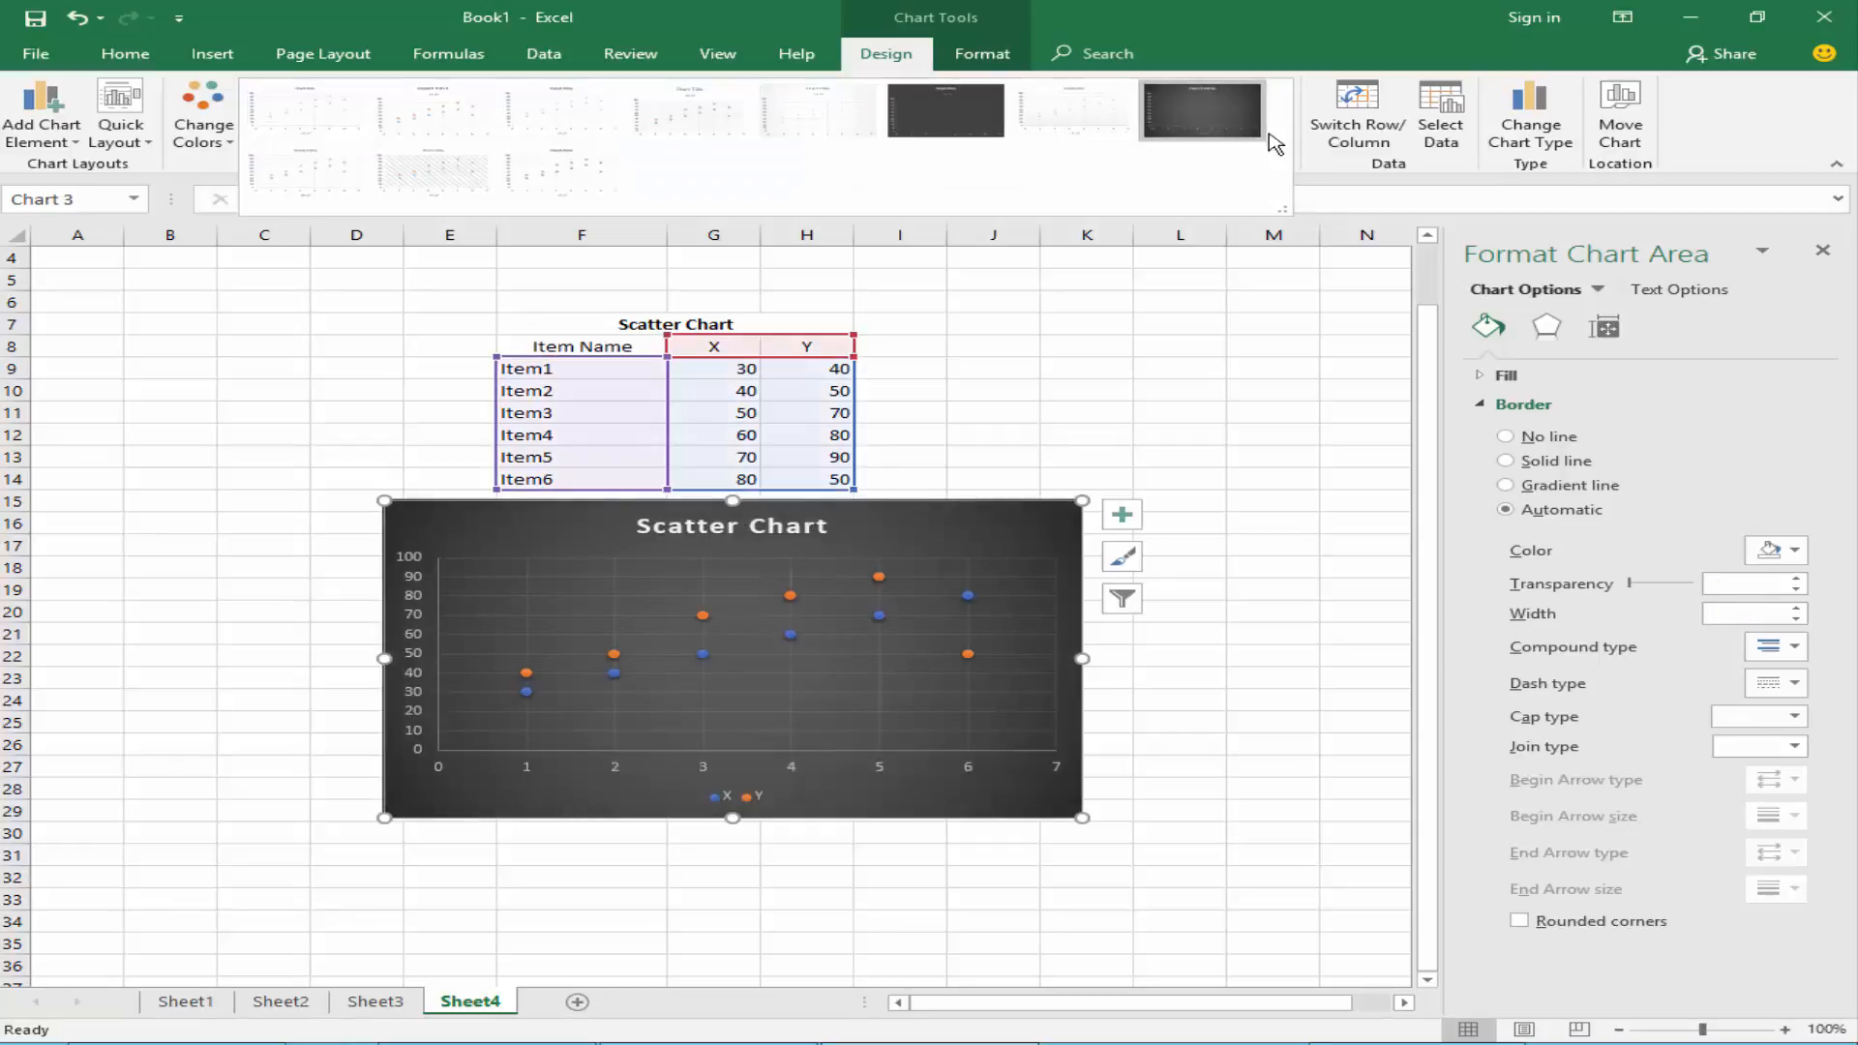
left_click(213, 102)
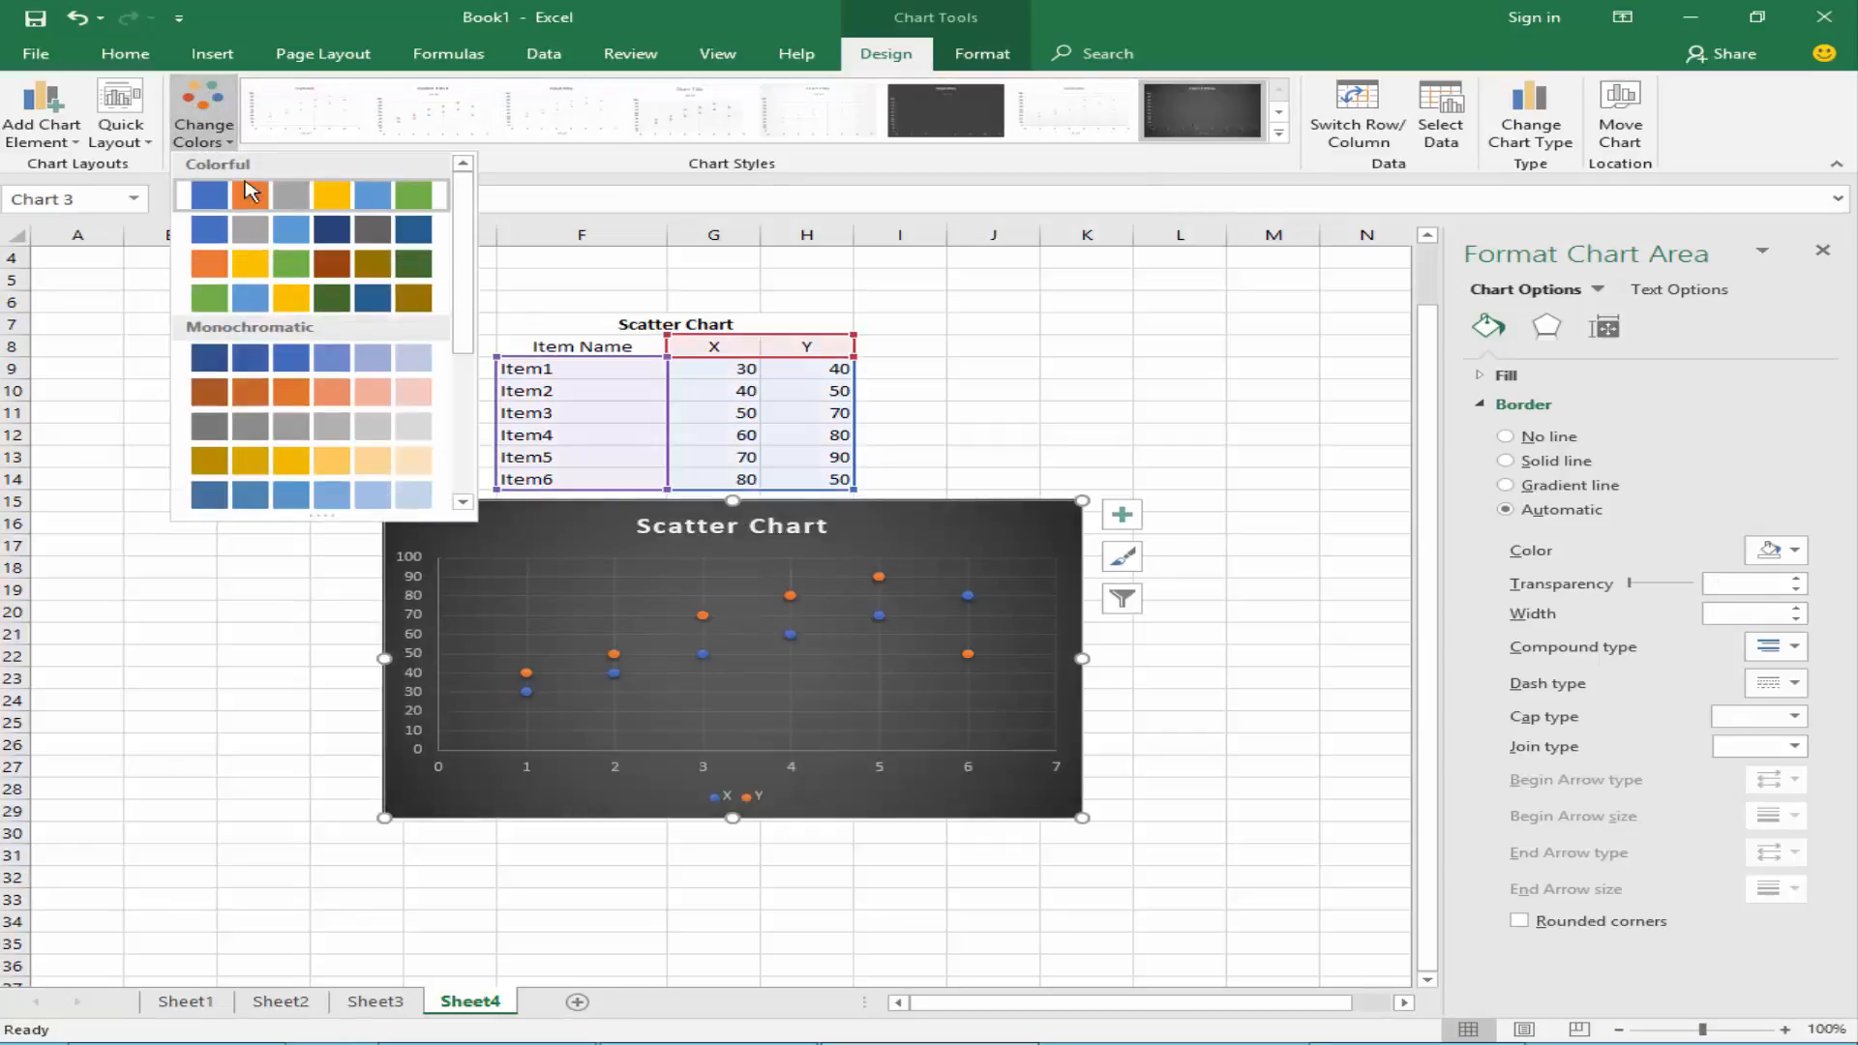